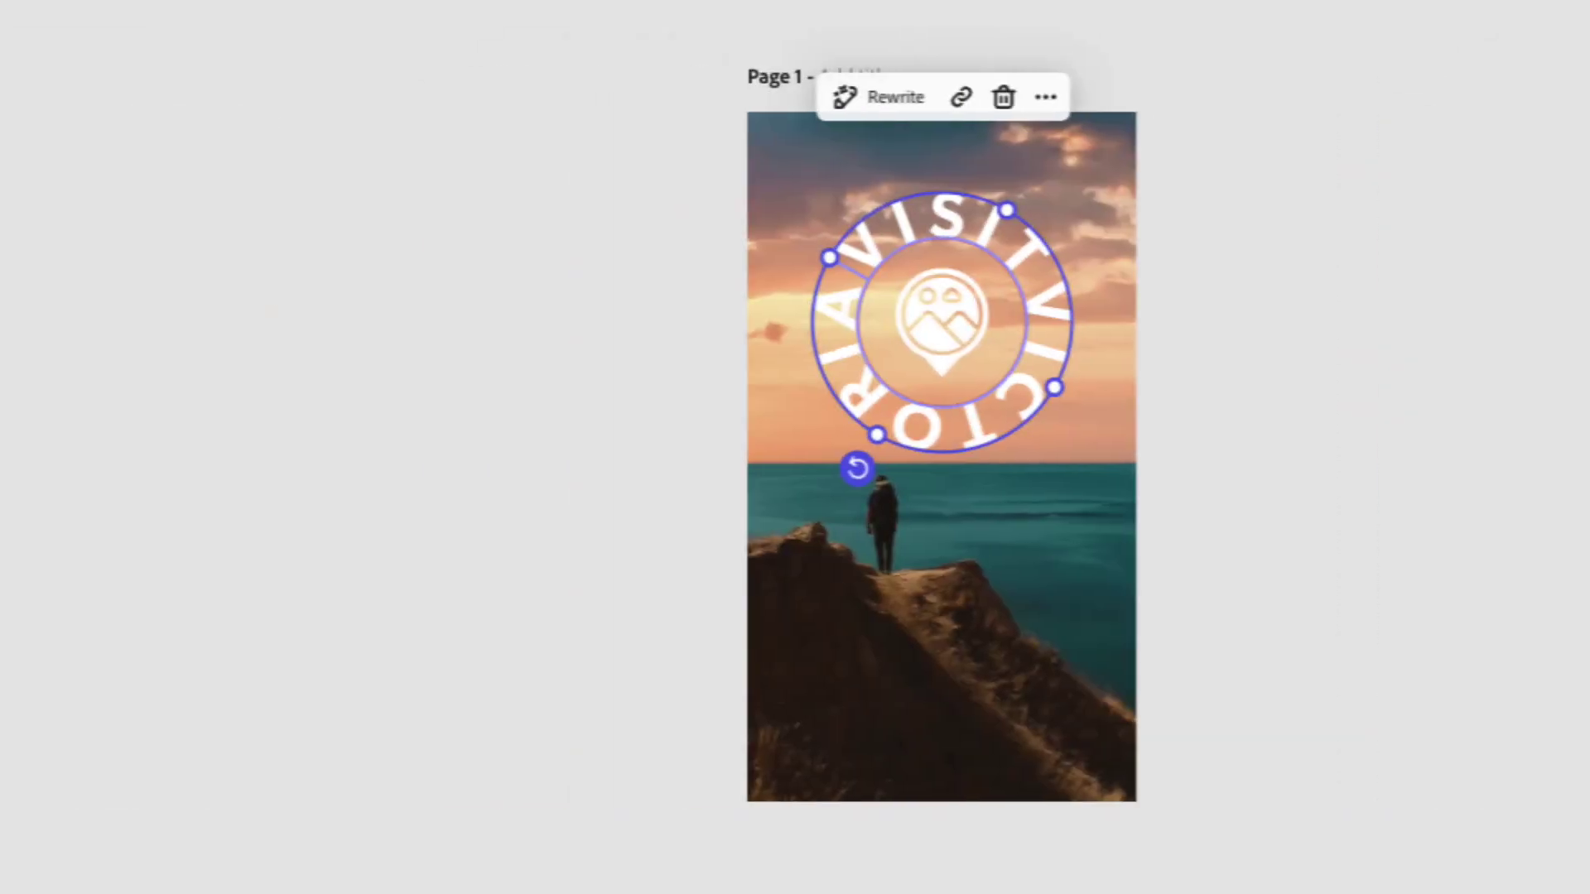
Duplicate the selected clip in the VISIT VICTORIA story's timeline.
left_click(958, 788)
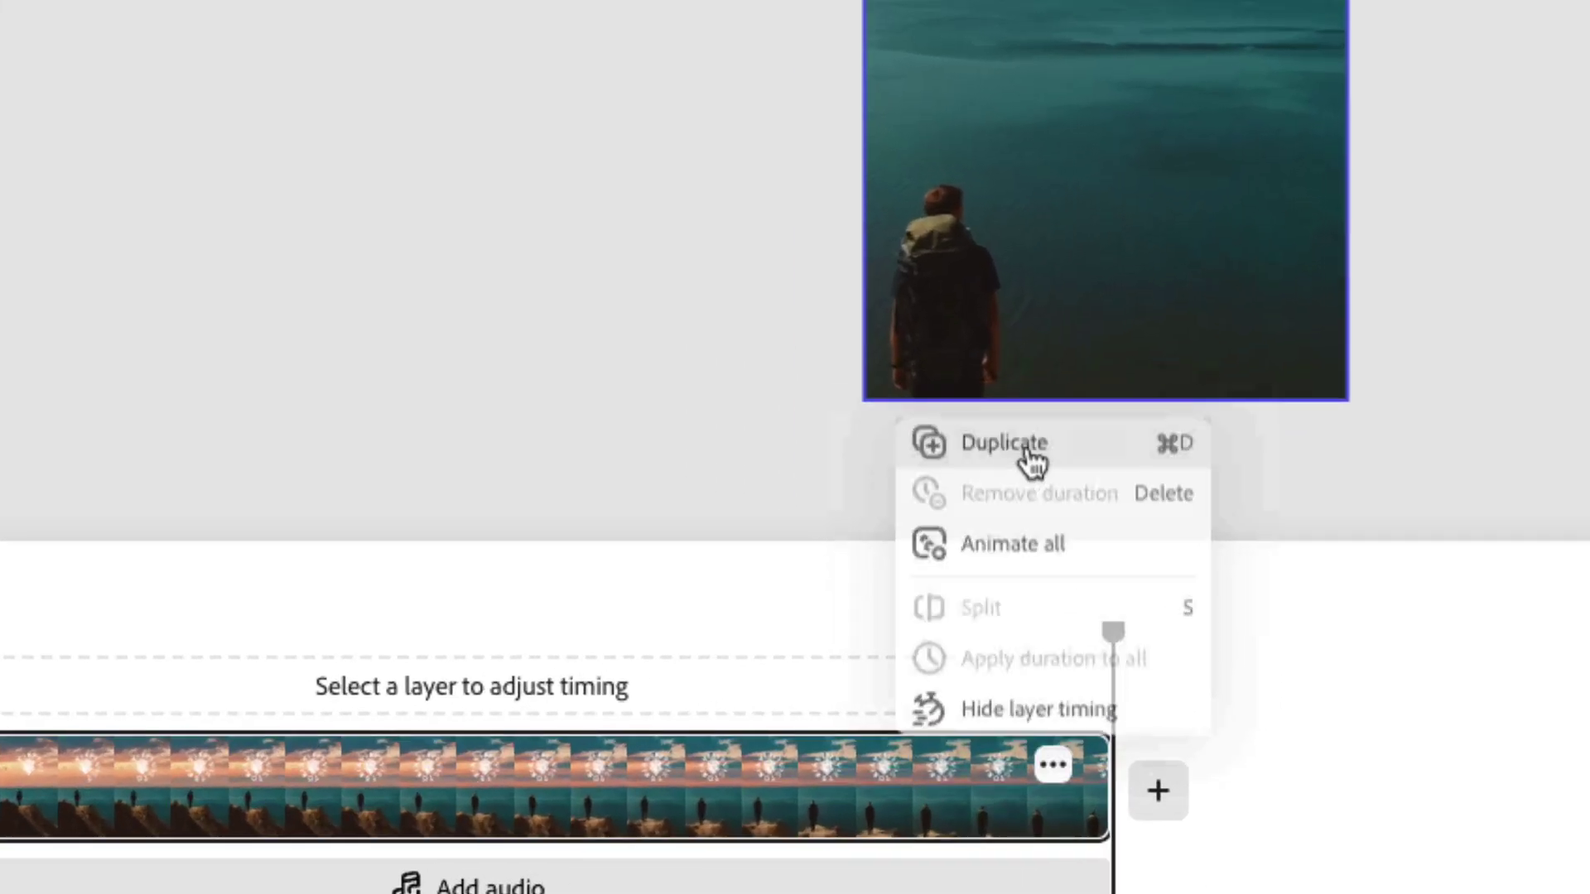
left_click(1028, 453)
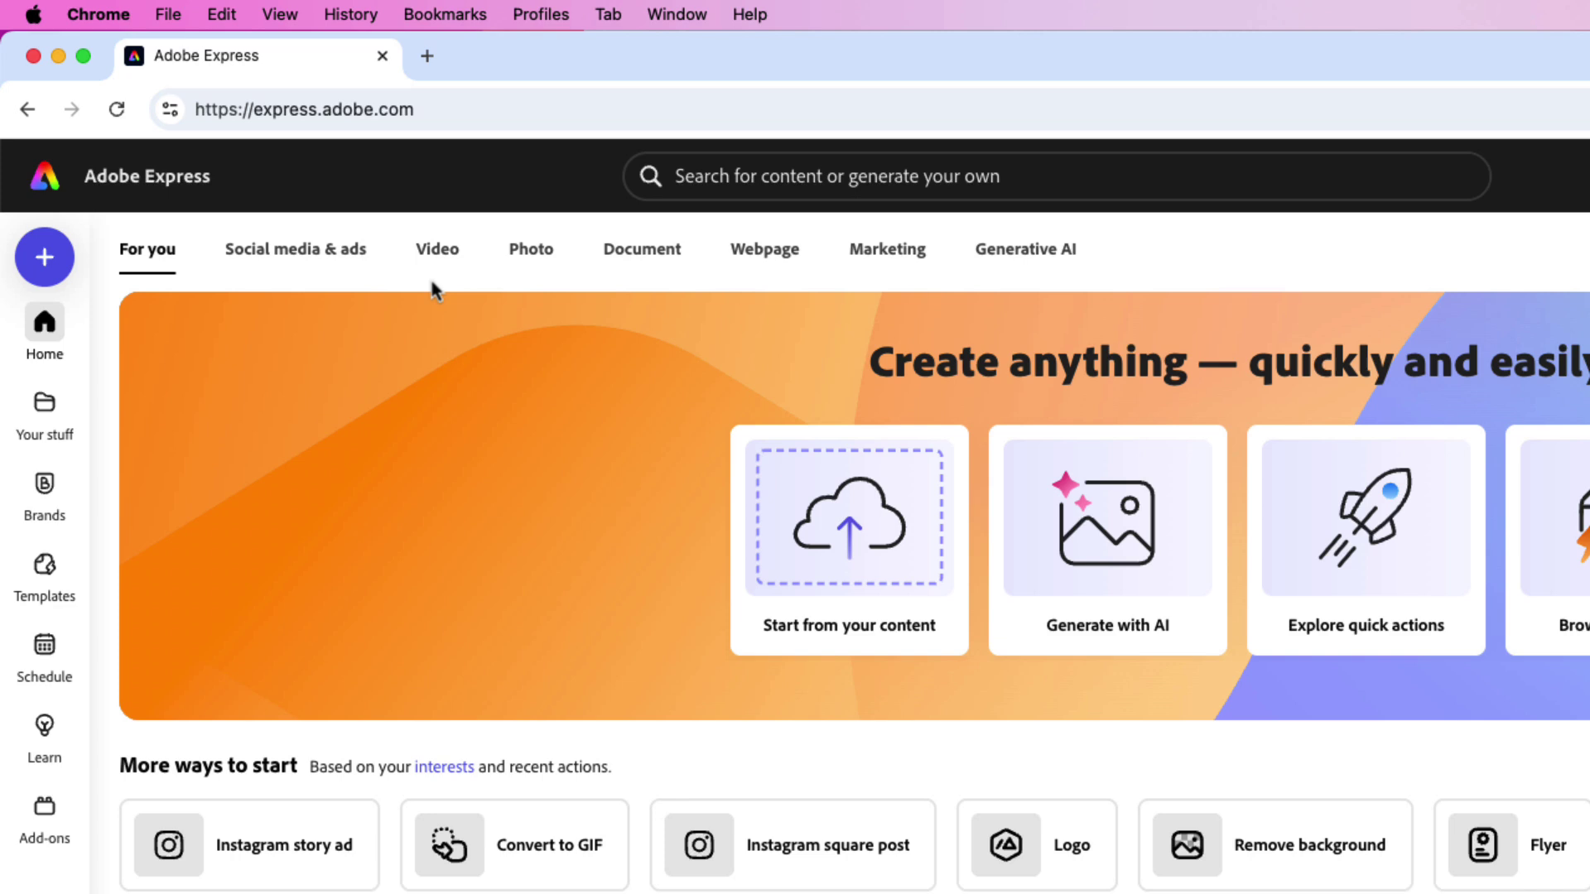
Start a blank 1080 x 1920 Instagram story ad from the Social media & ads Instagram formats.
left_click(337, 265)
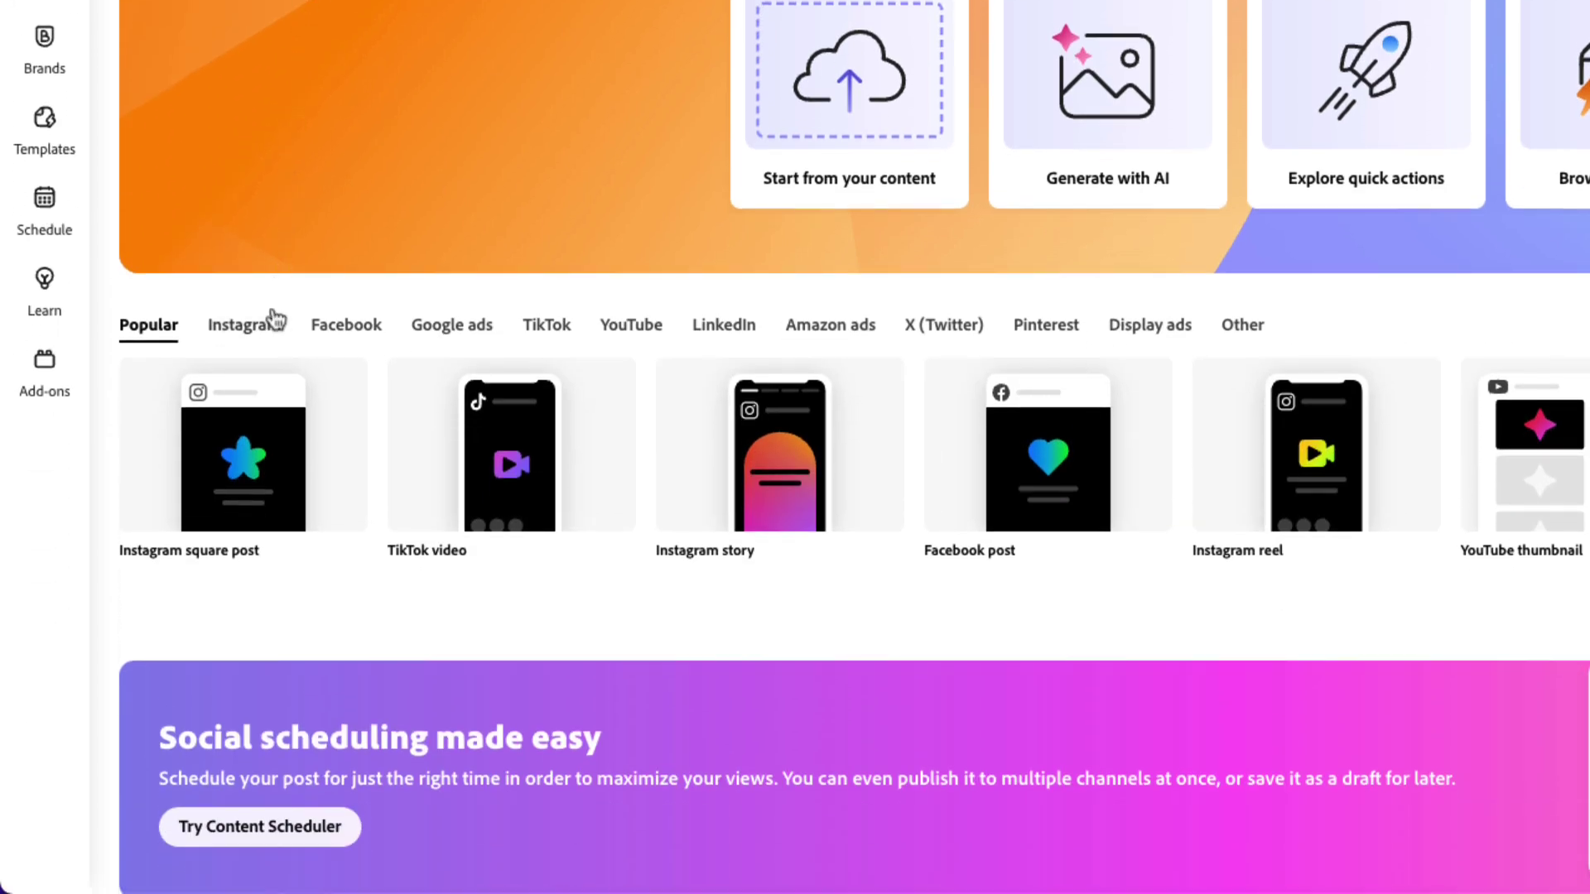
left_click(273, 342)
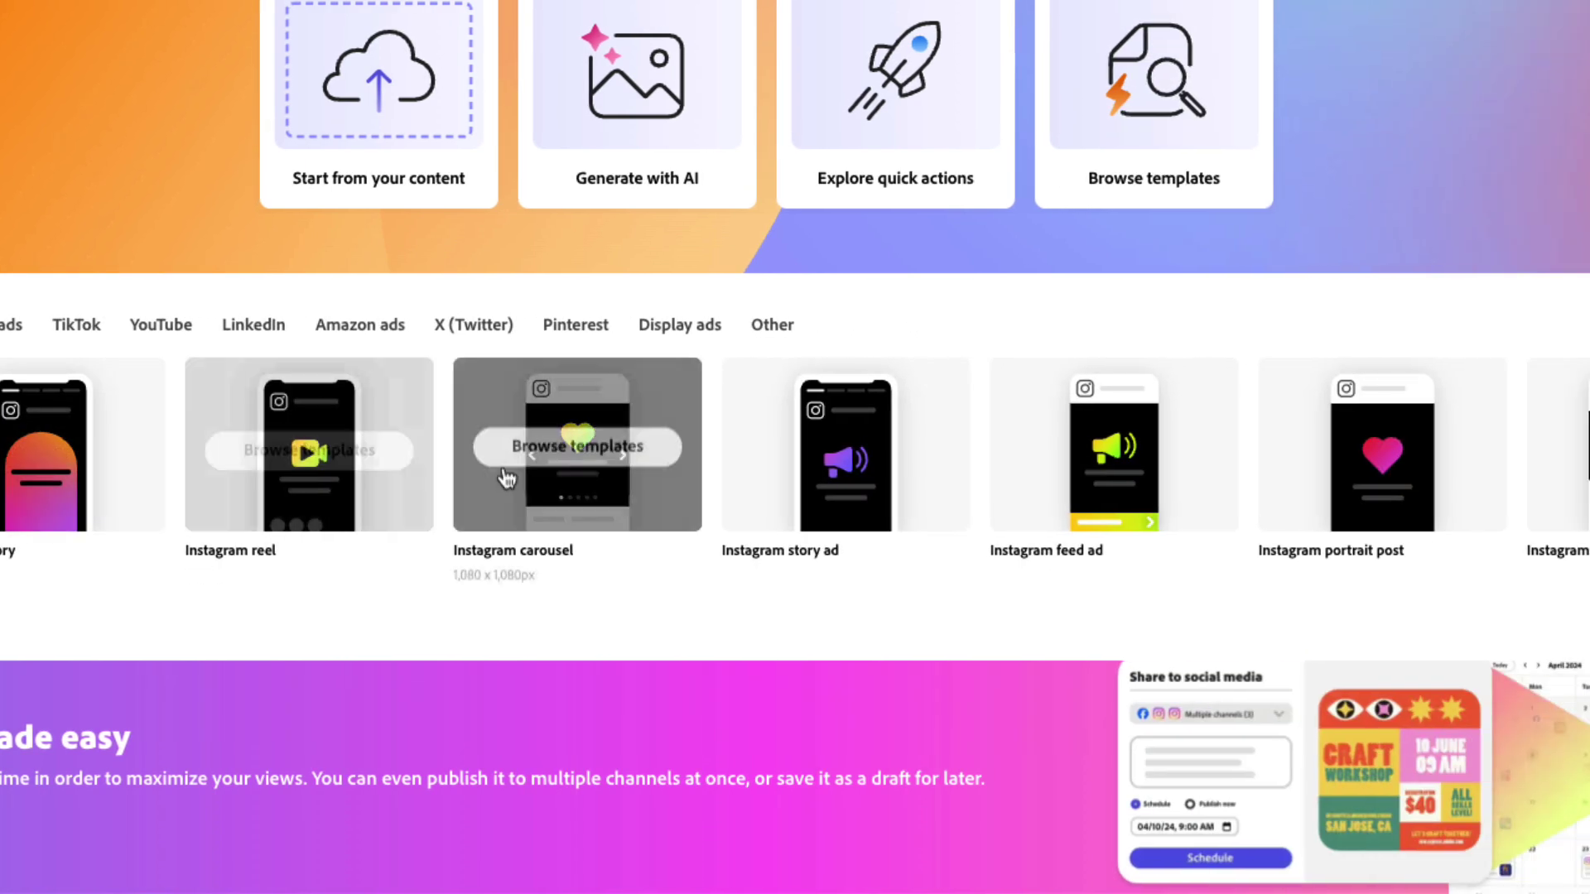
mouse_move(915, 504)
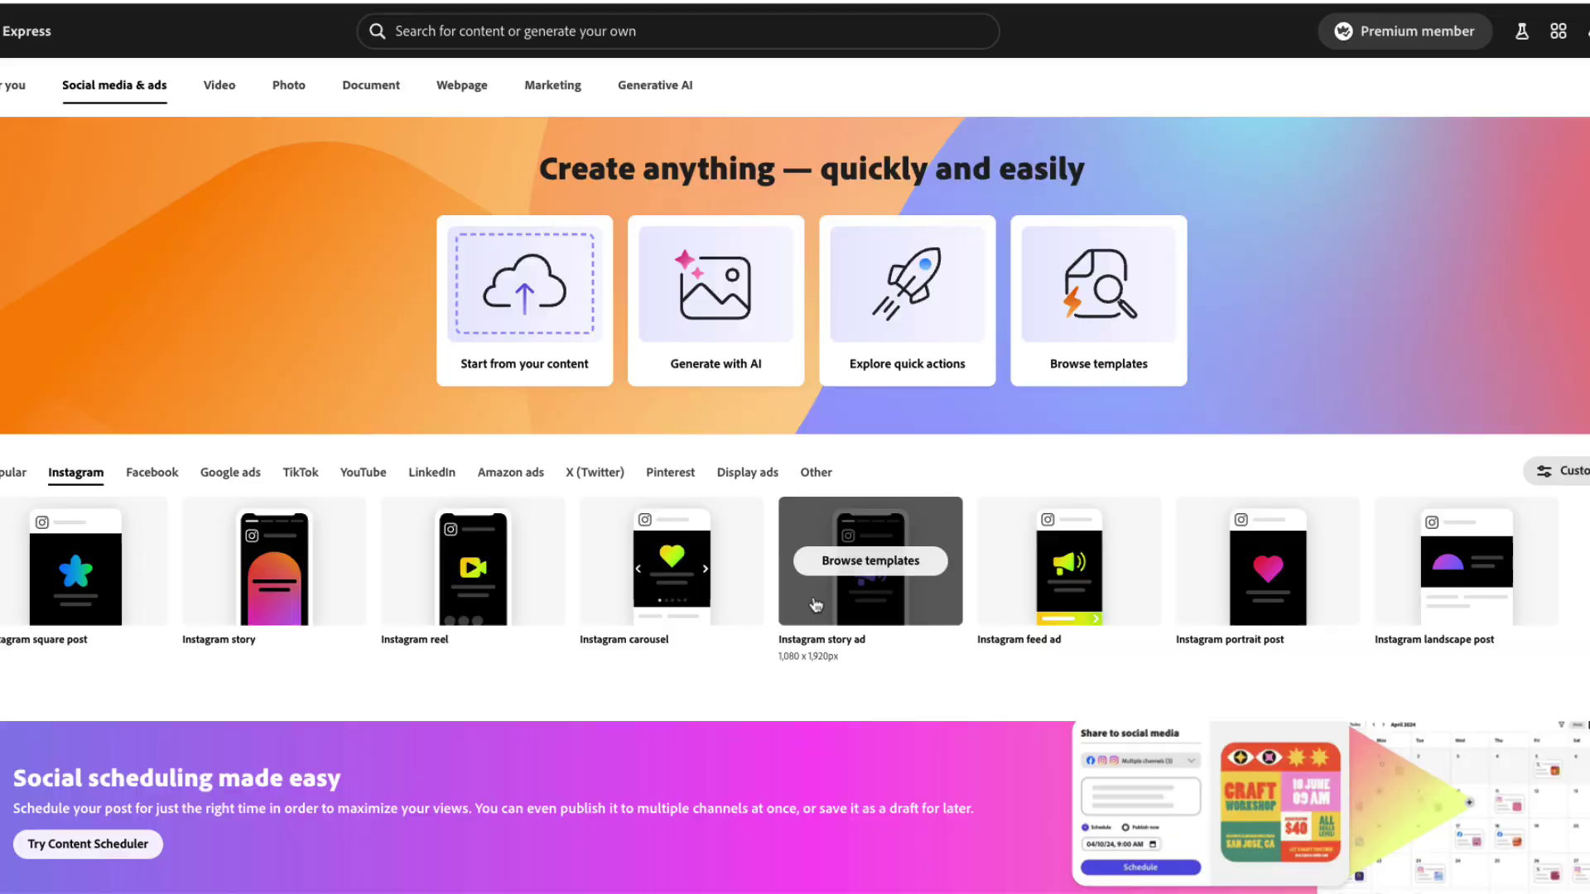
left_click(772, 503)
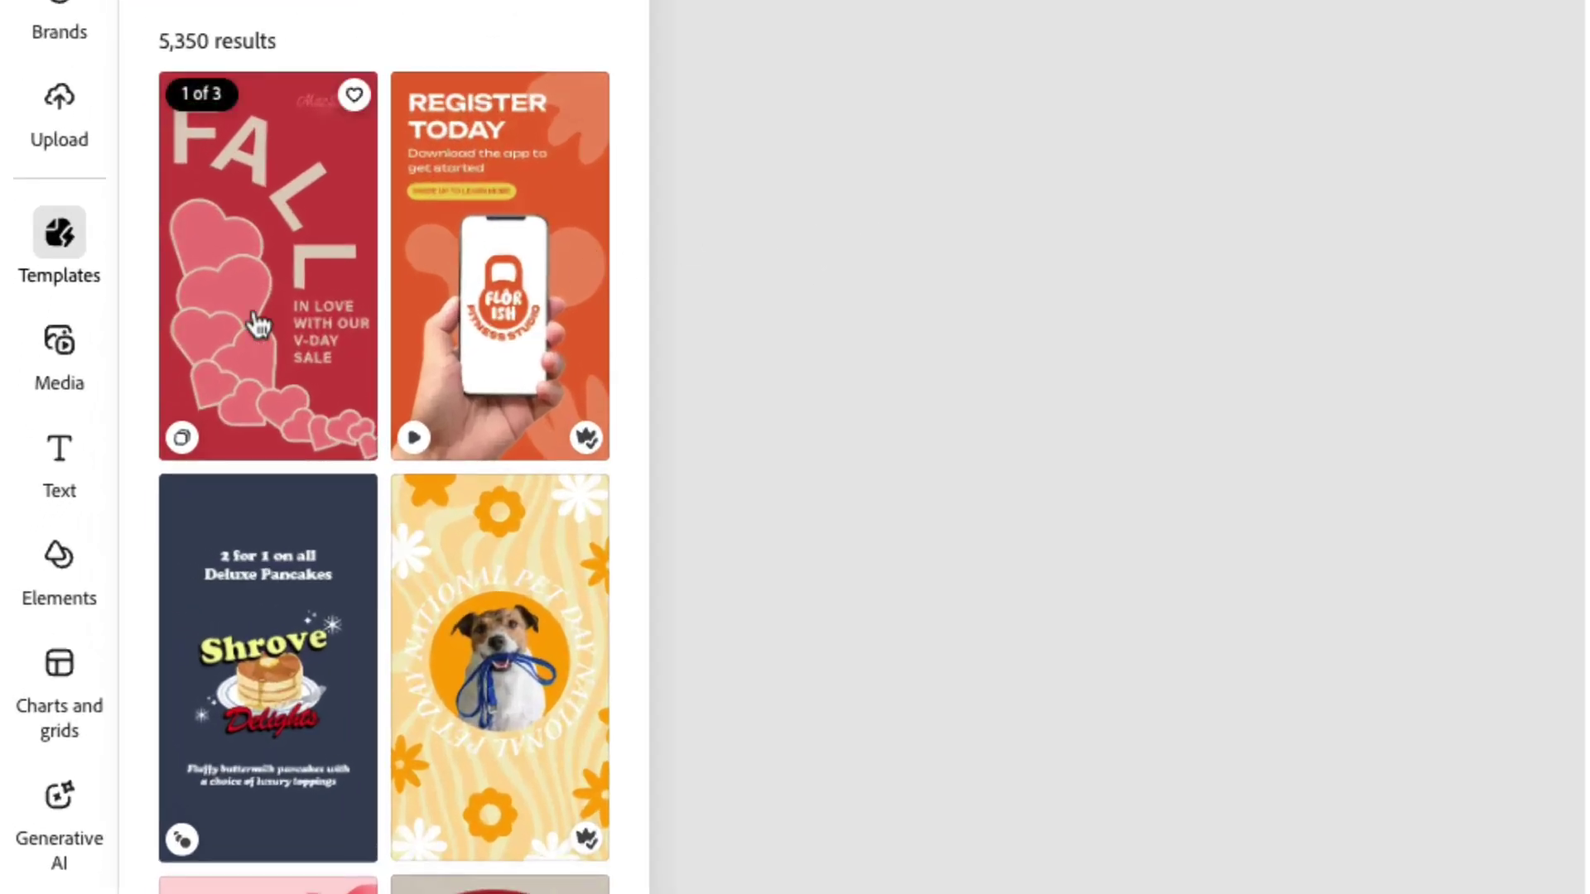
Upload Hiking1.mp4 from the Vertical Videos folder so it fills the story page.
mouse_move(36, 470)
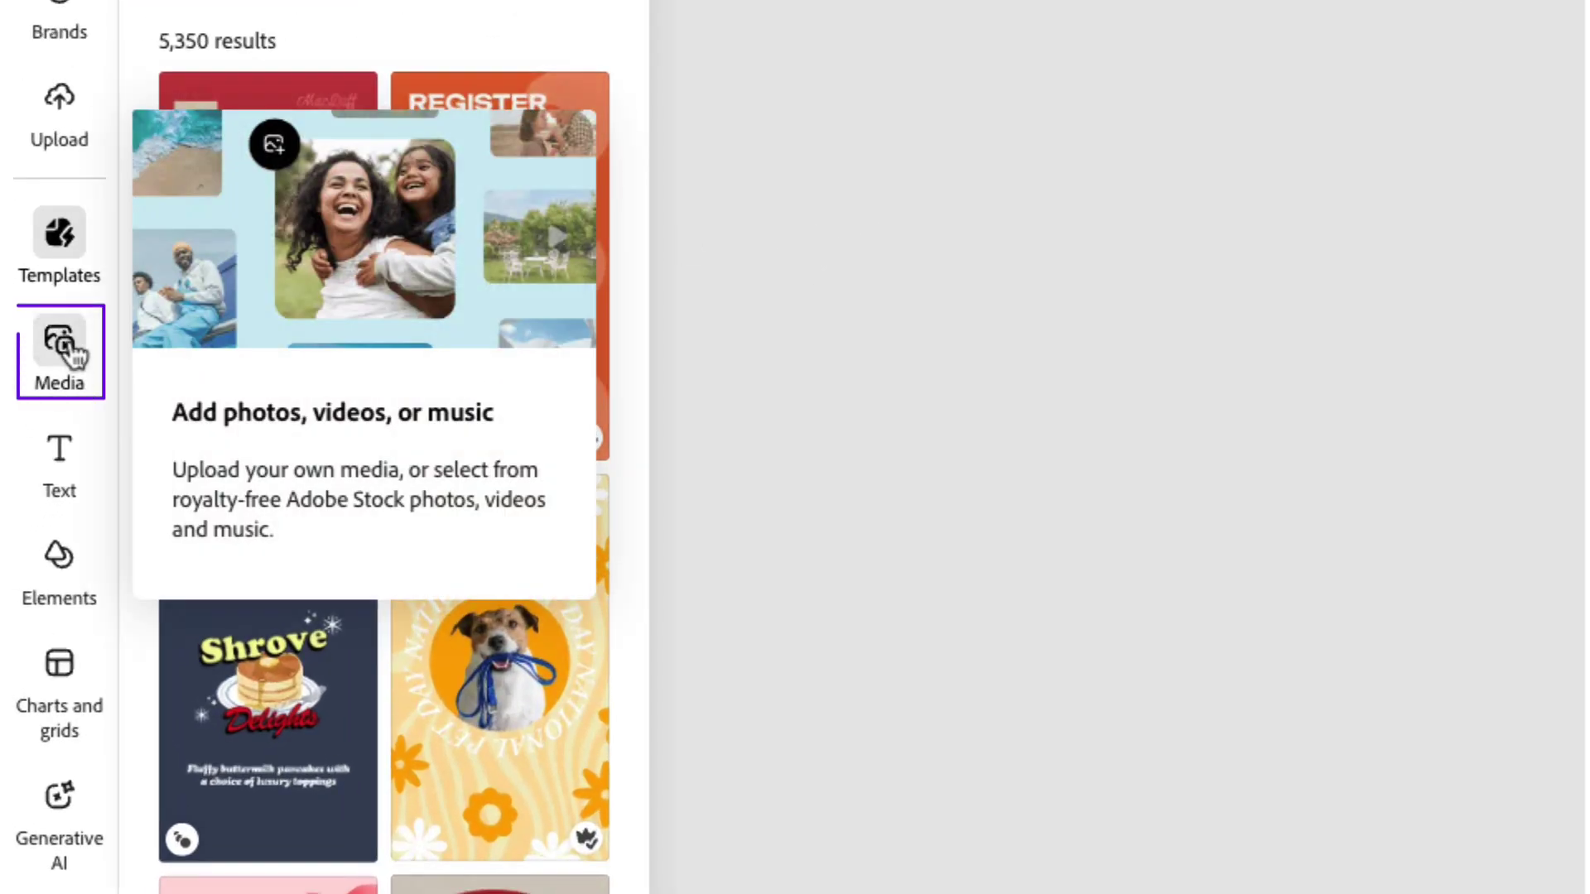
left_click(73, 357)
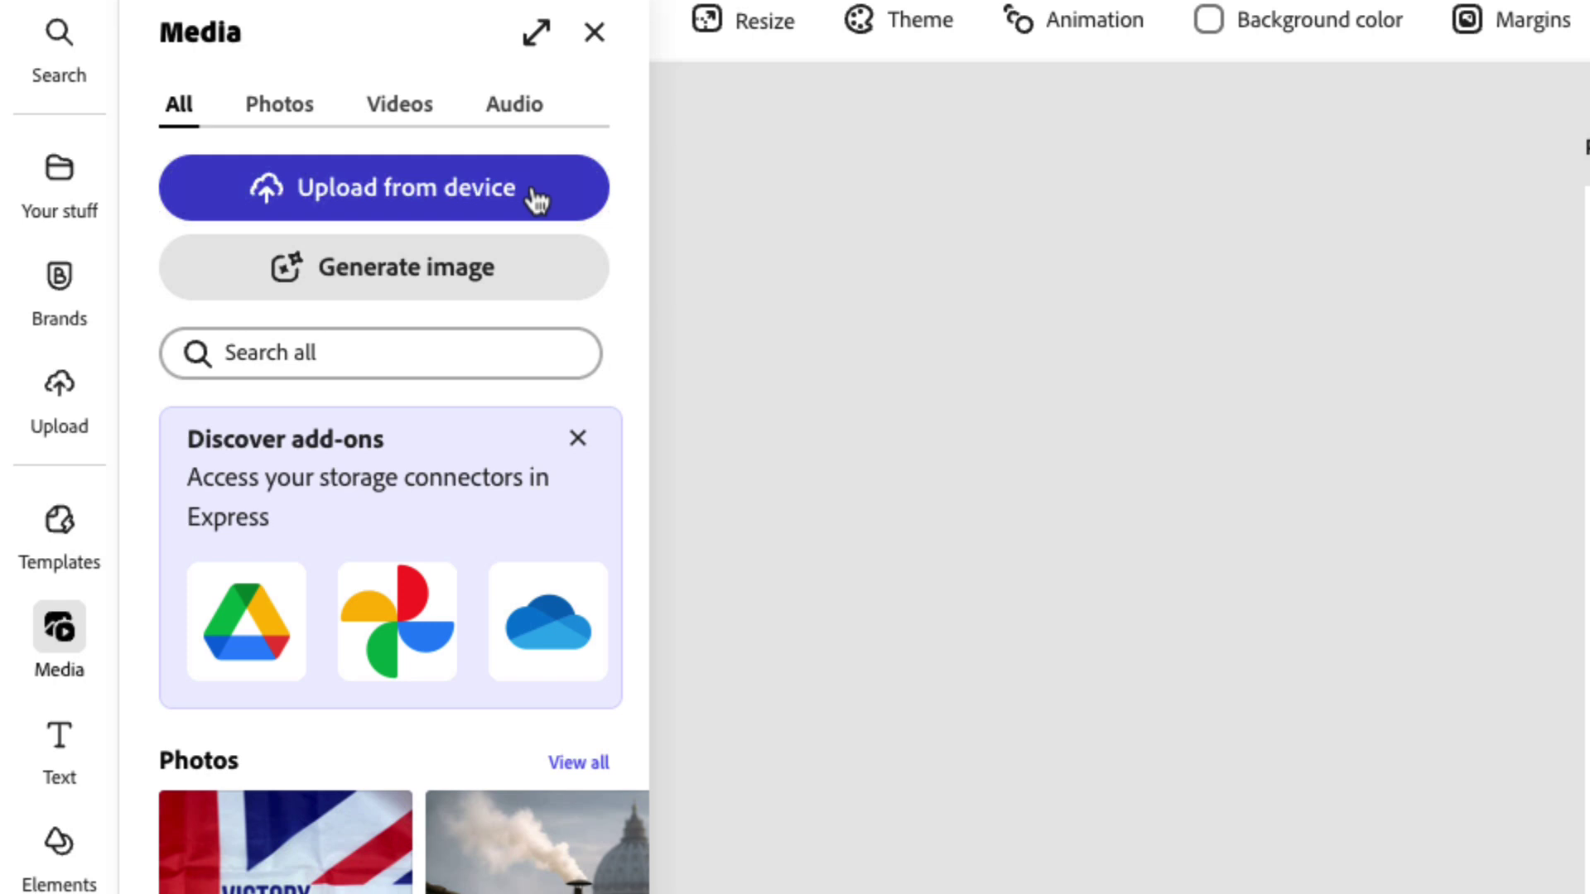
left_click(536, 199)
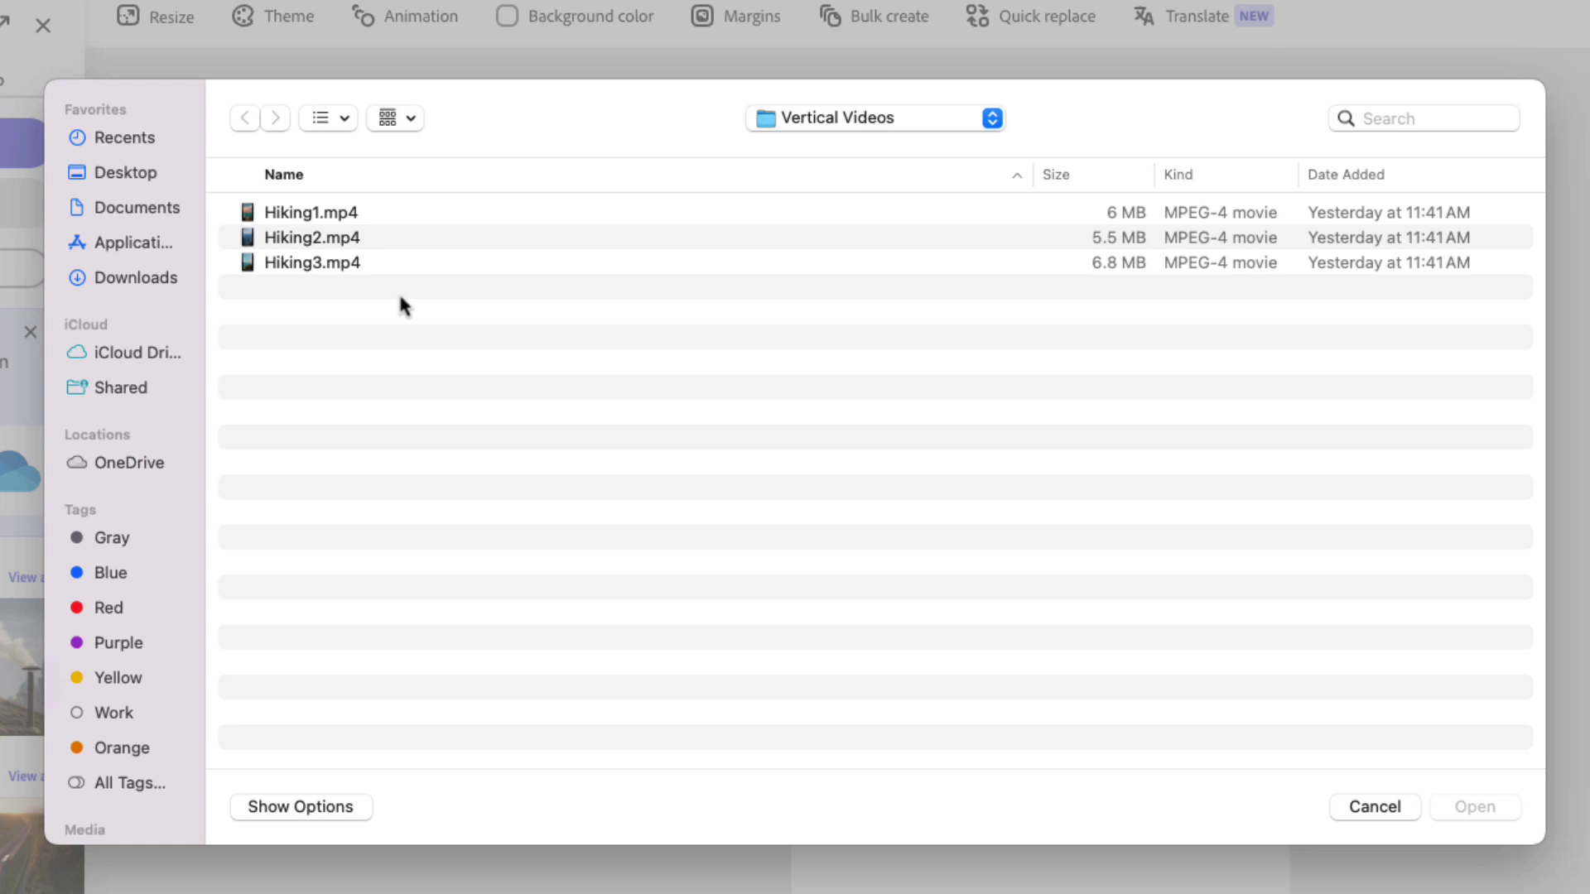
left_click(325, 222)
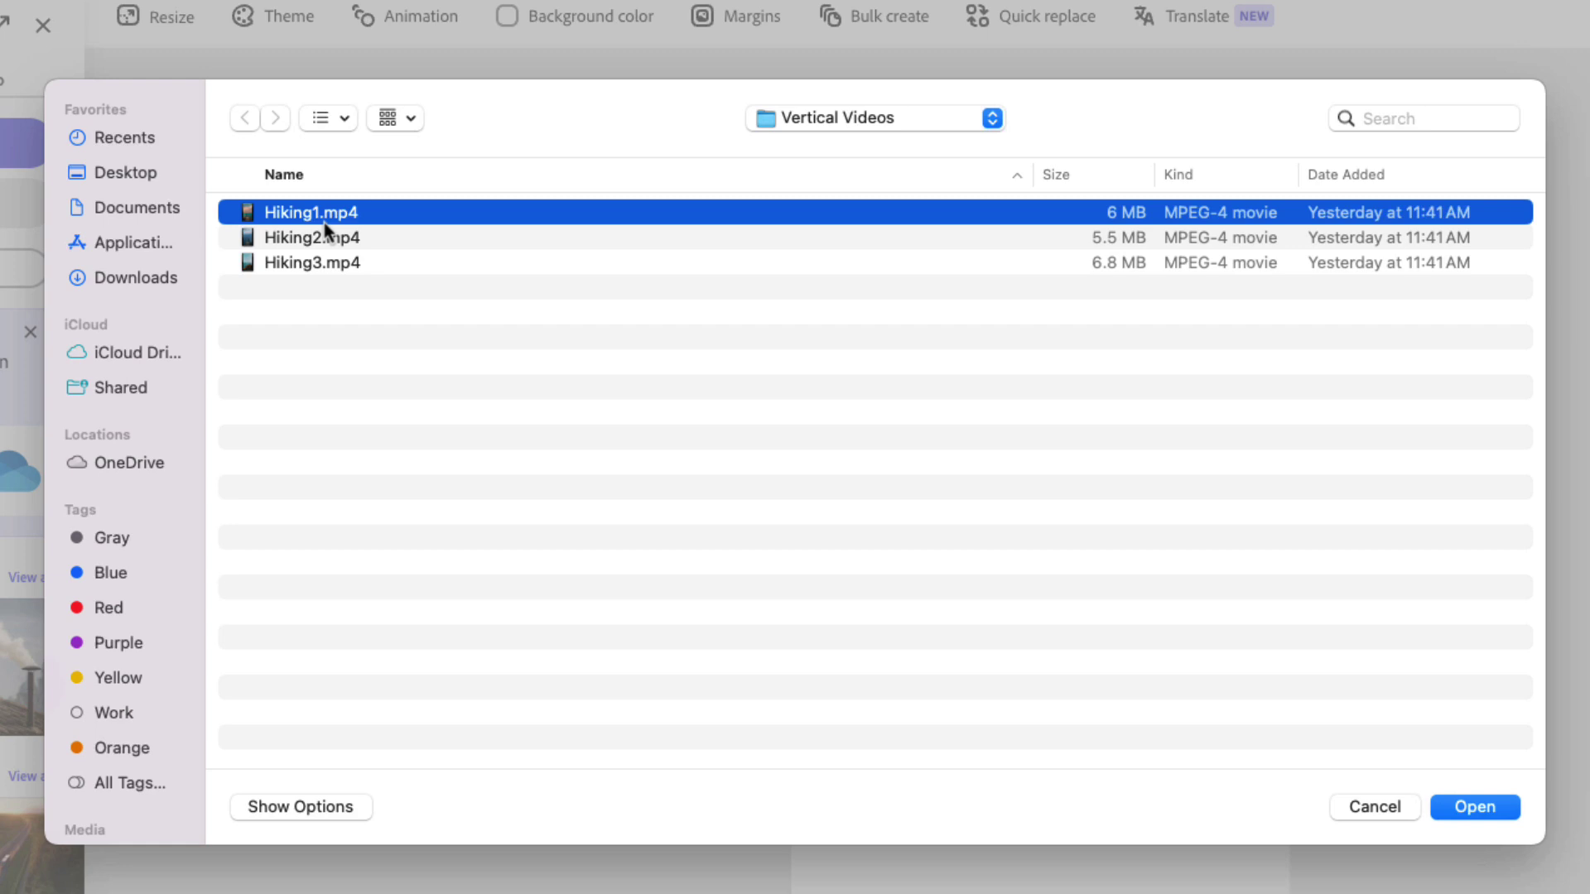
left_click(1453, 795)
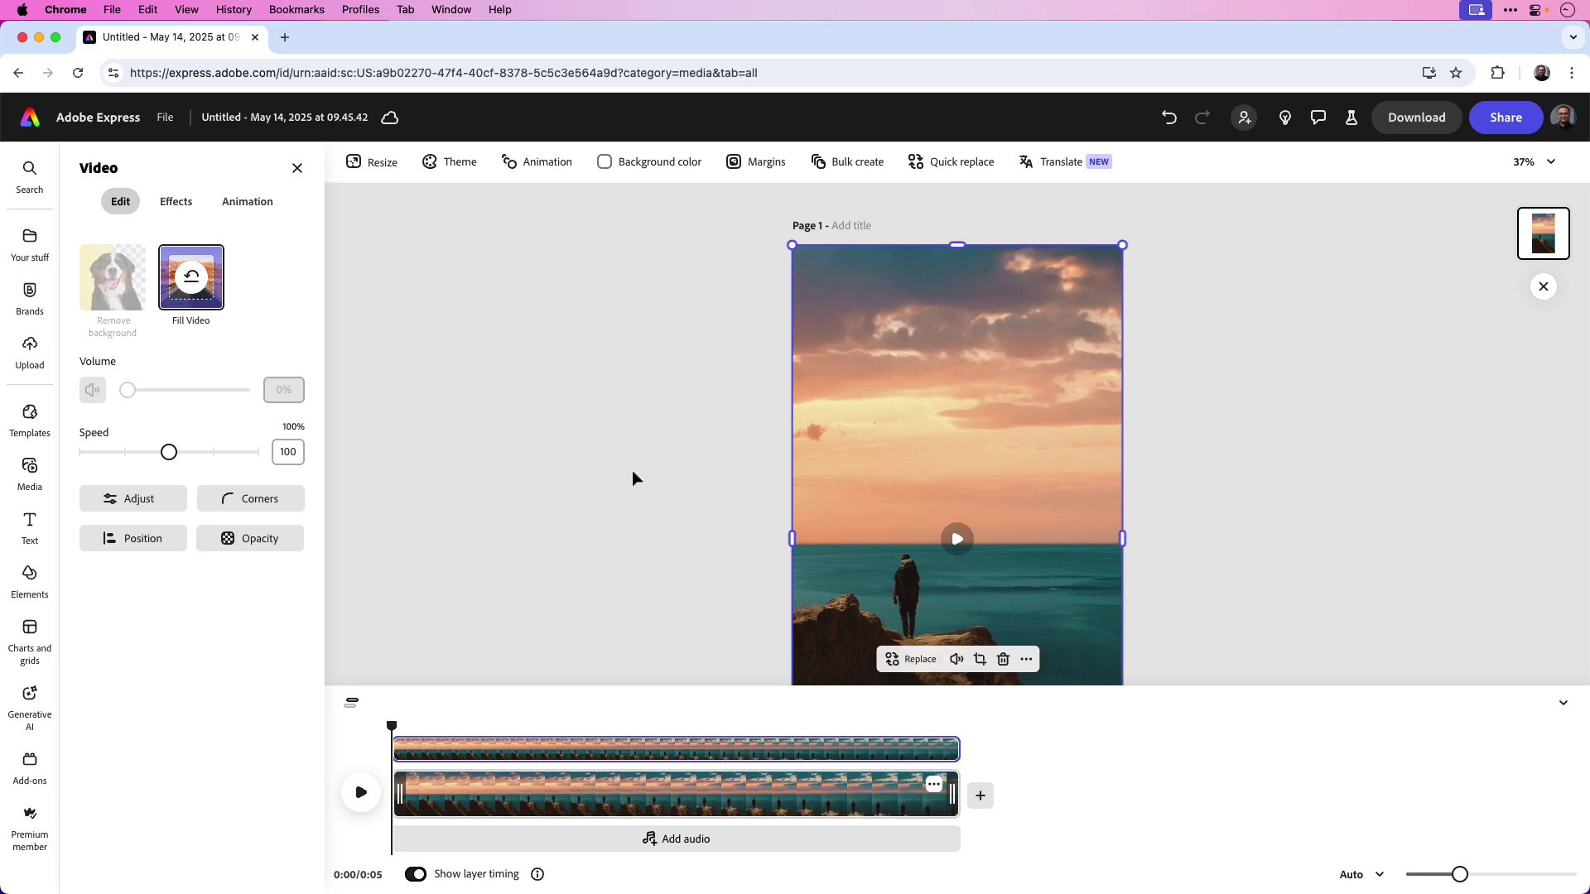
left_click(1563, 702)
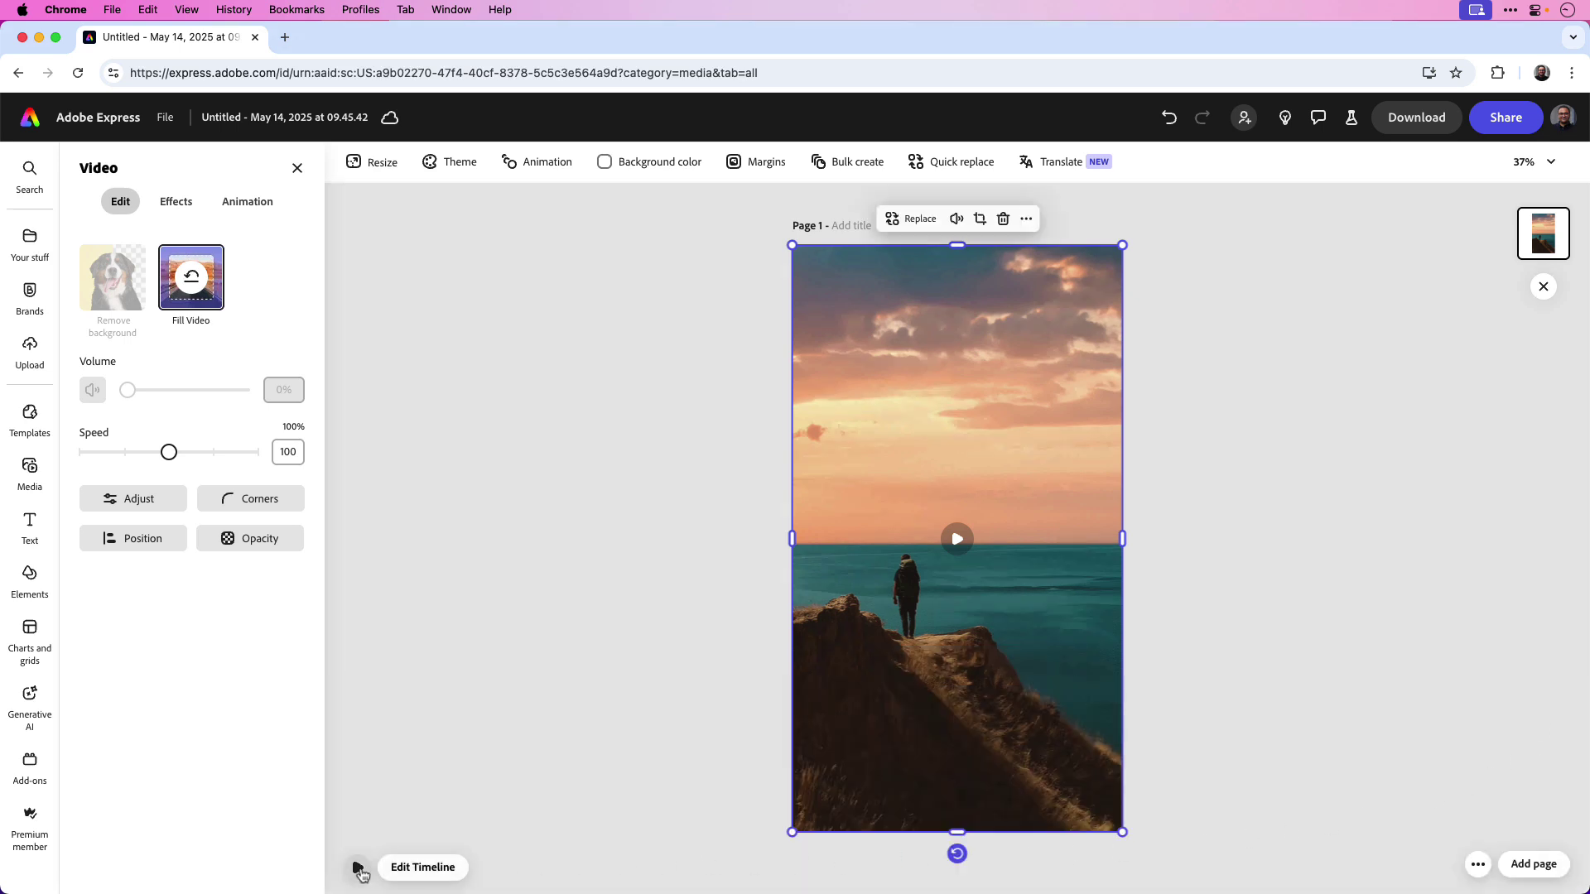
left_click(406, 867)
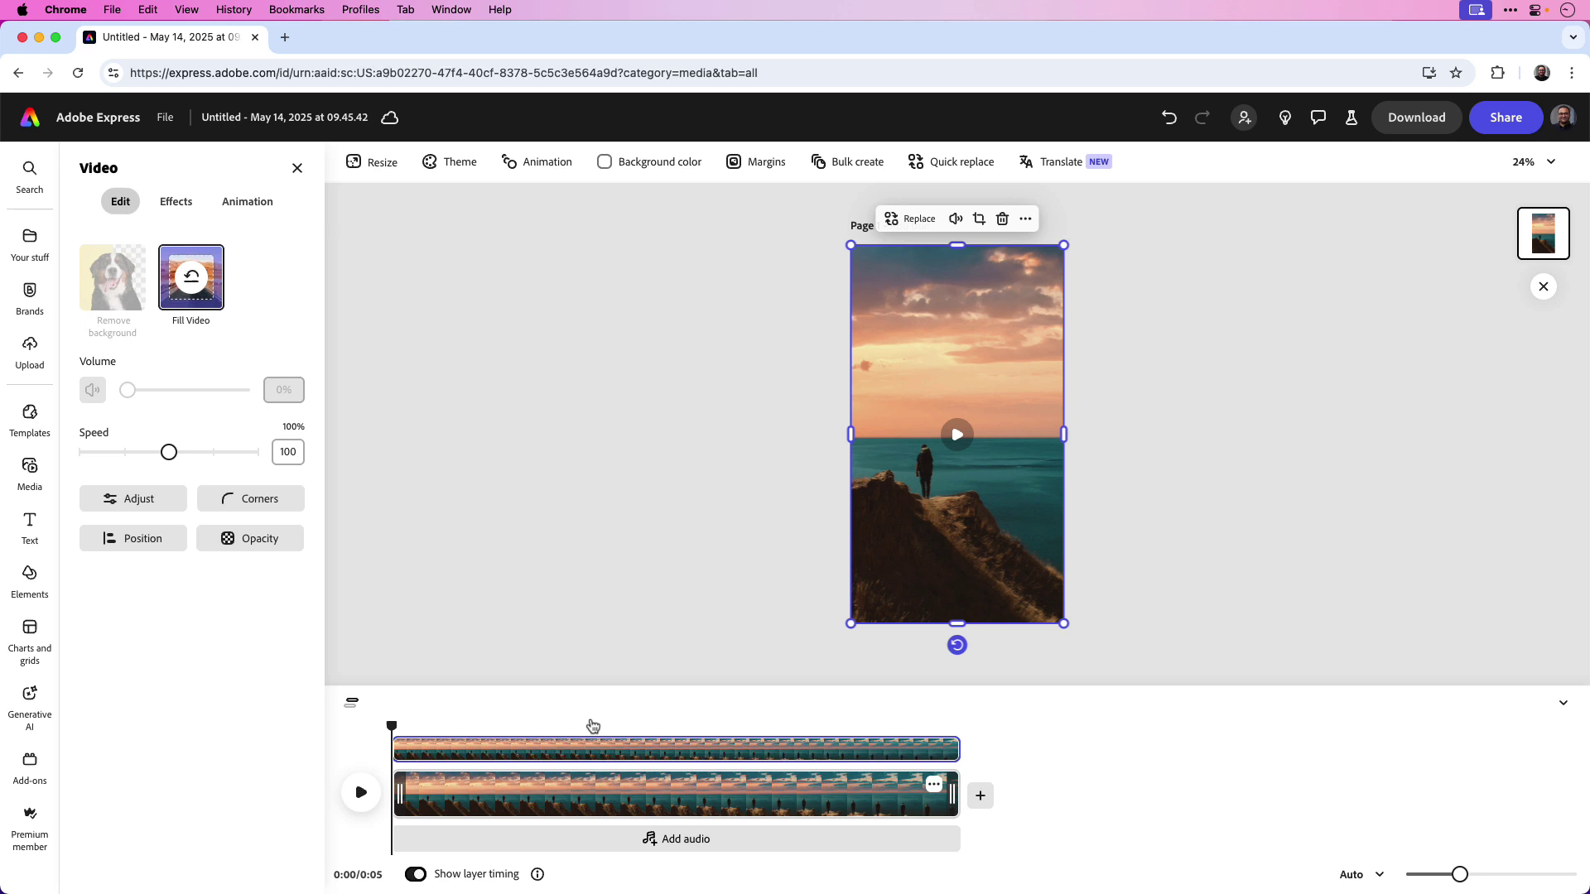
left_click(362, 793)
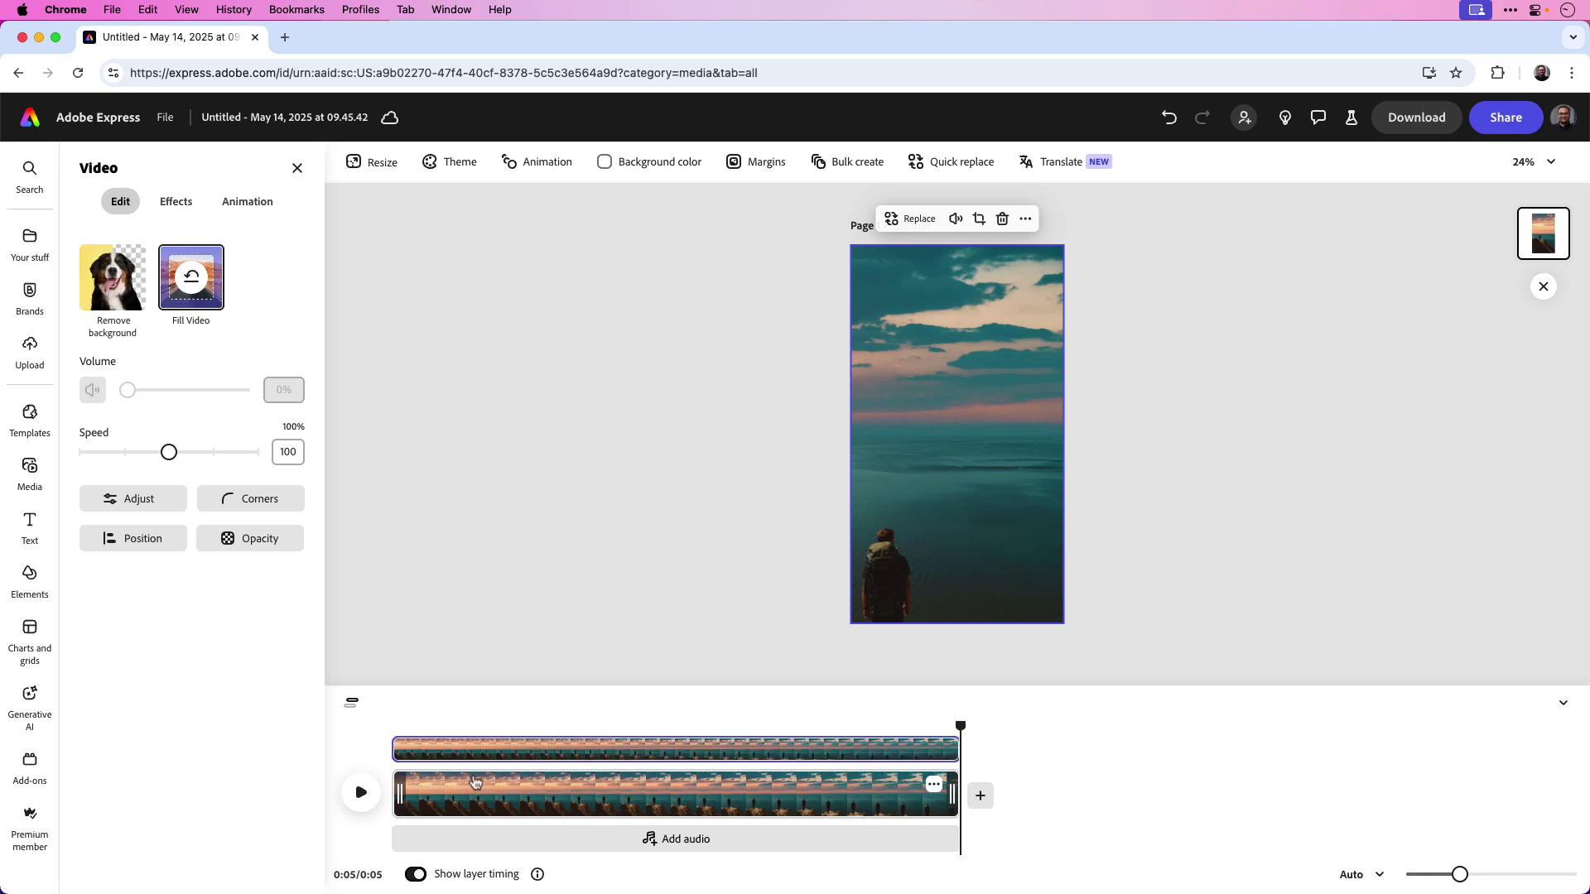
left_click_drag(964, 731, 392, 725)
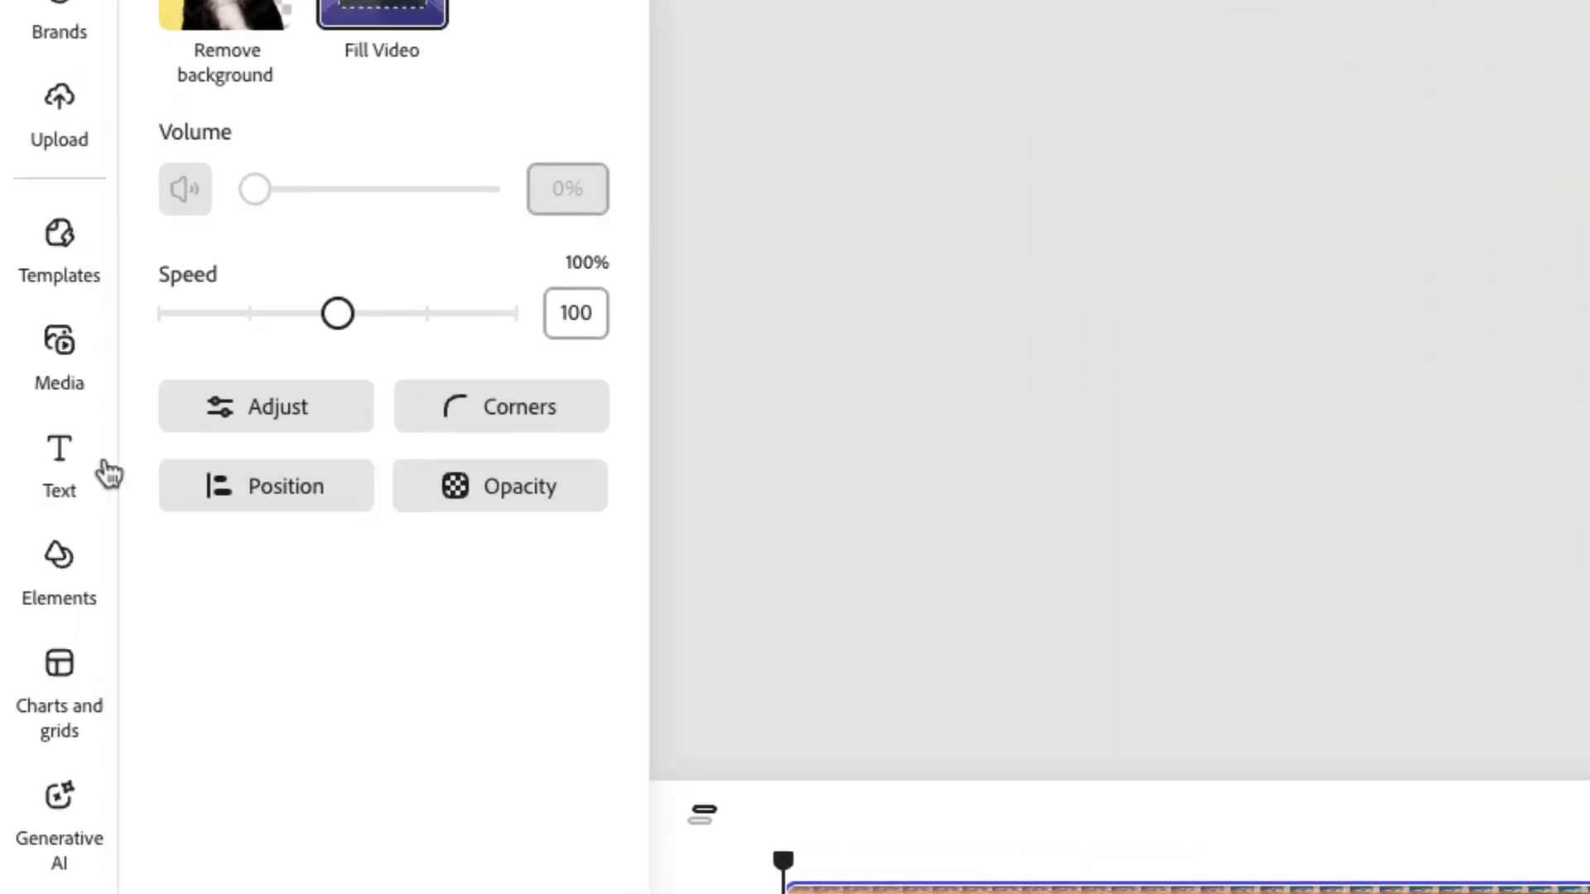
Add a text box reading VISITVICTORIA and centre it horizontally on the hiking video.
mouse_move(41, 531)
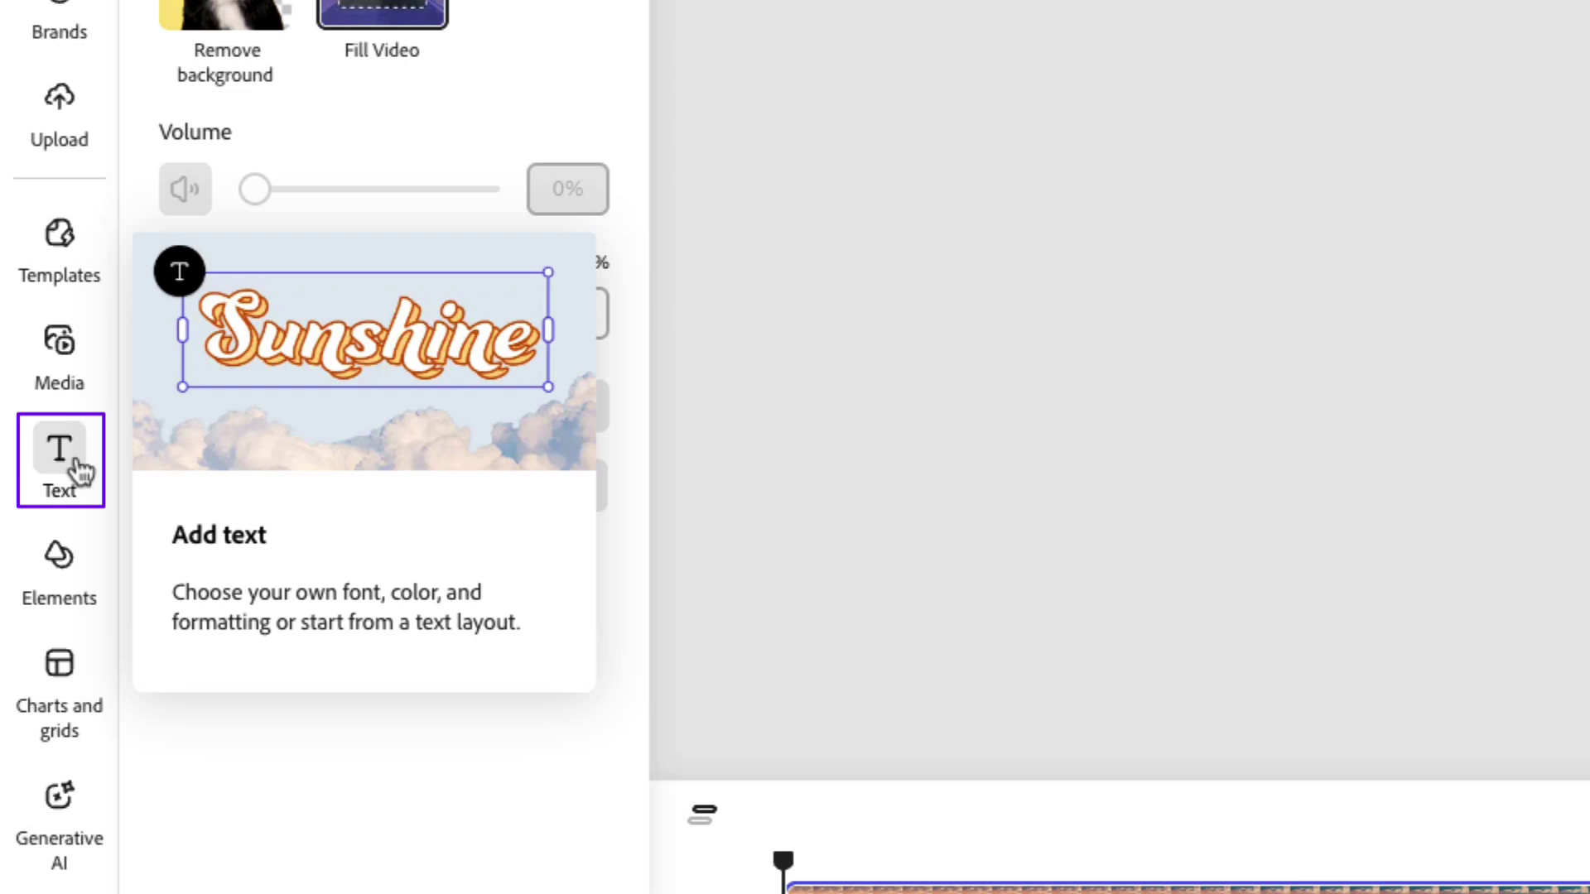
left_click(80, 471)
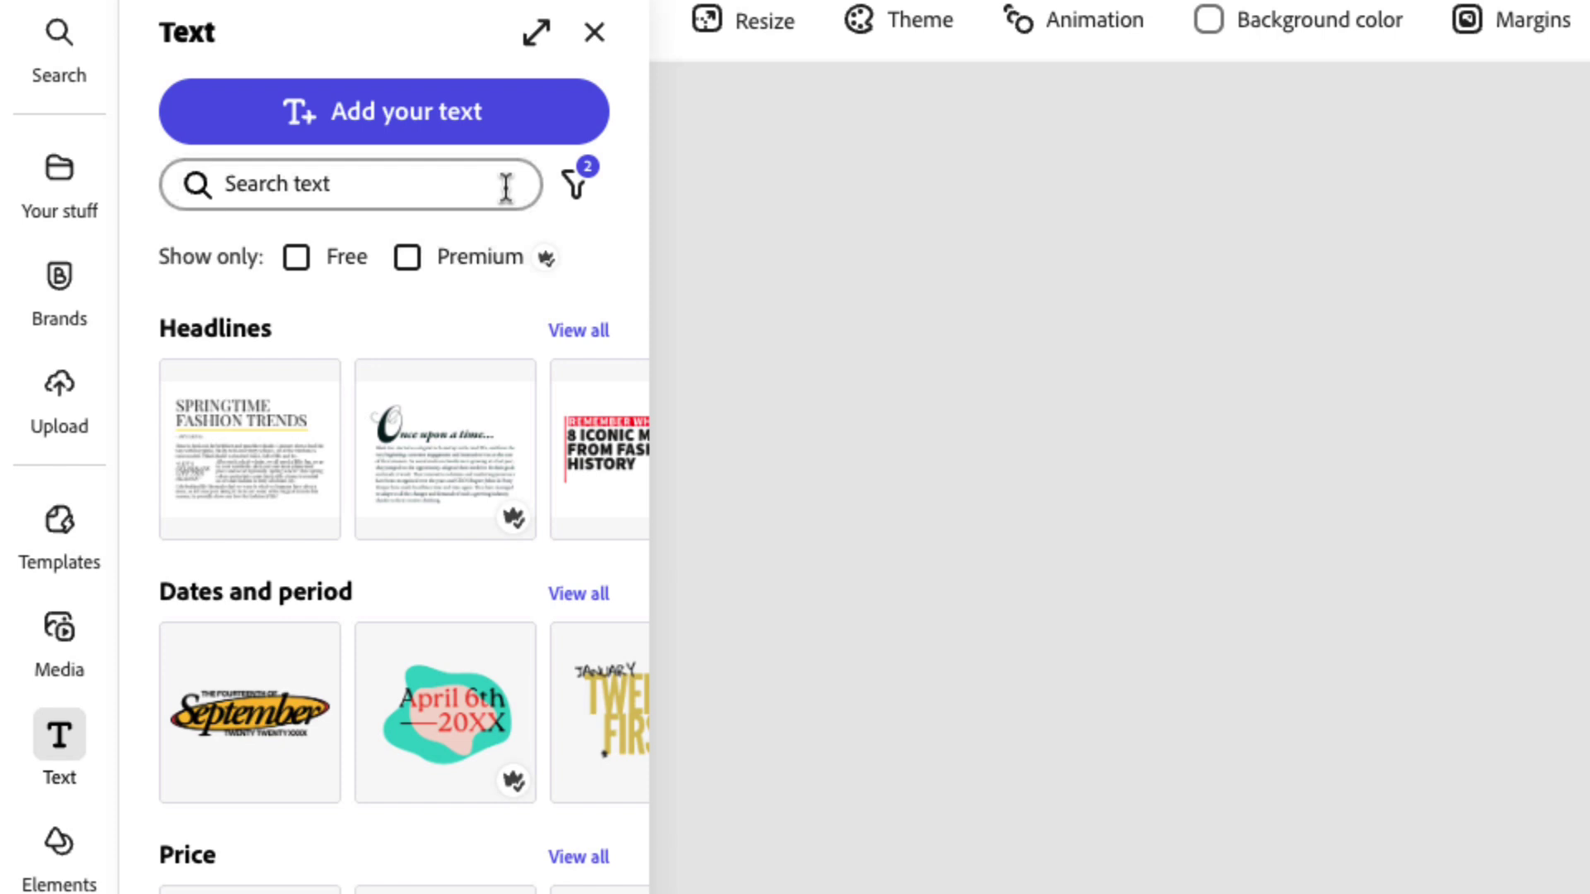
left_click(513, 137)
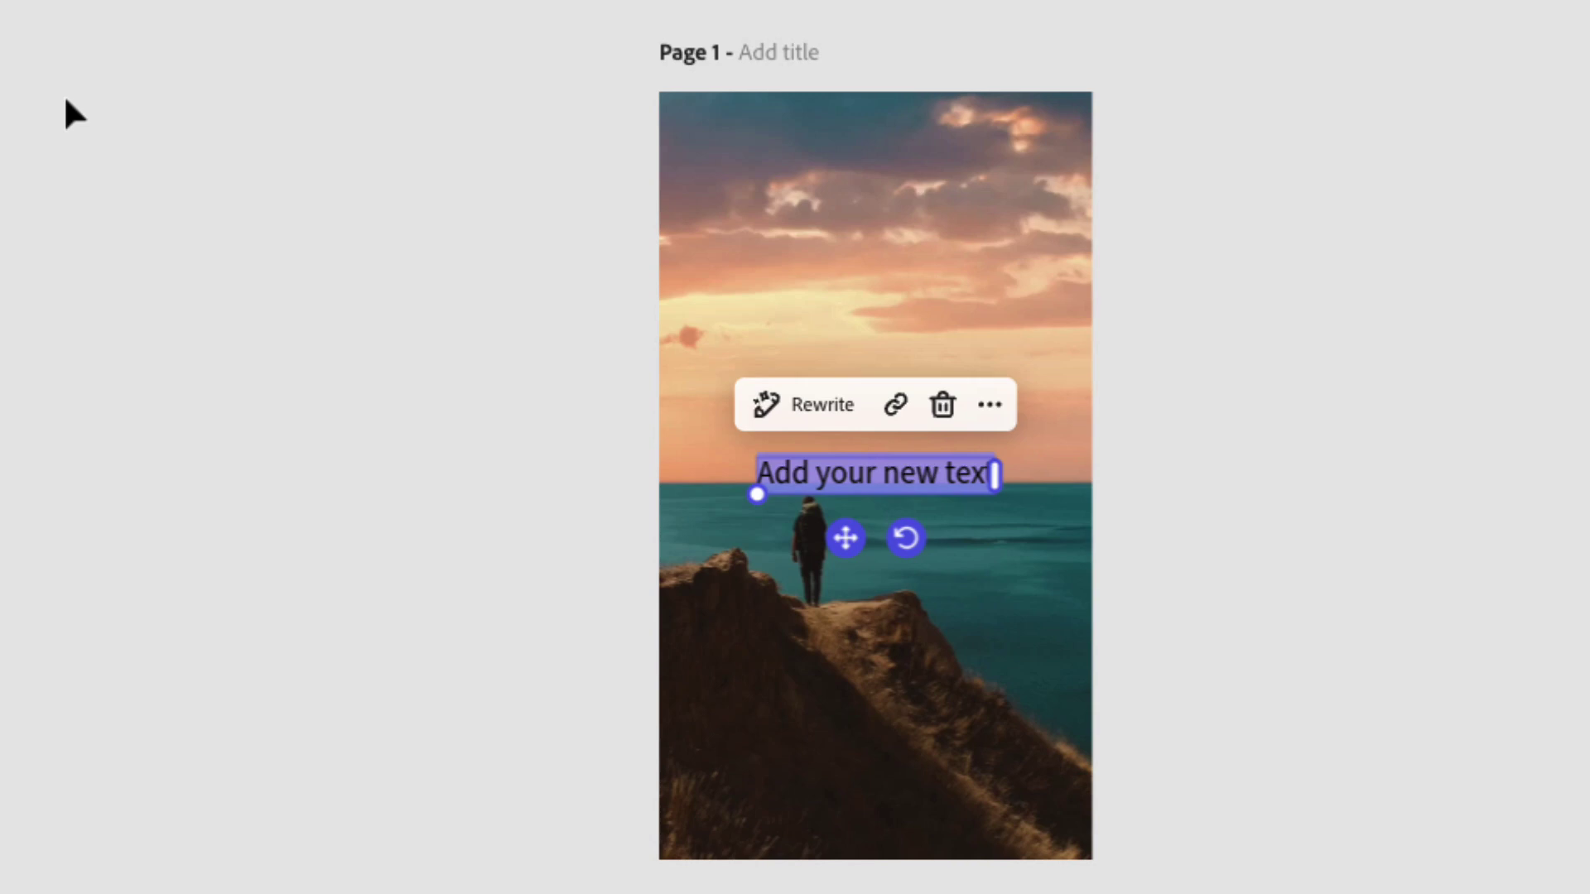
type("V")
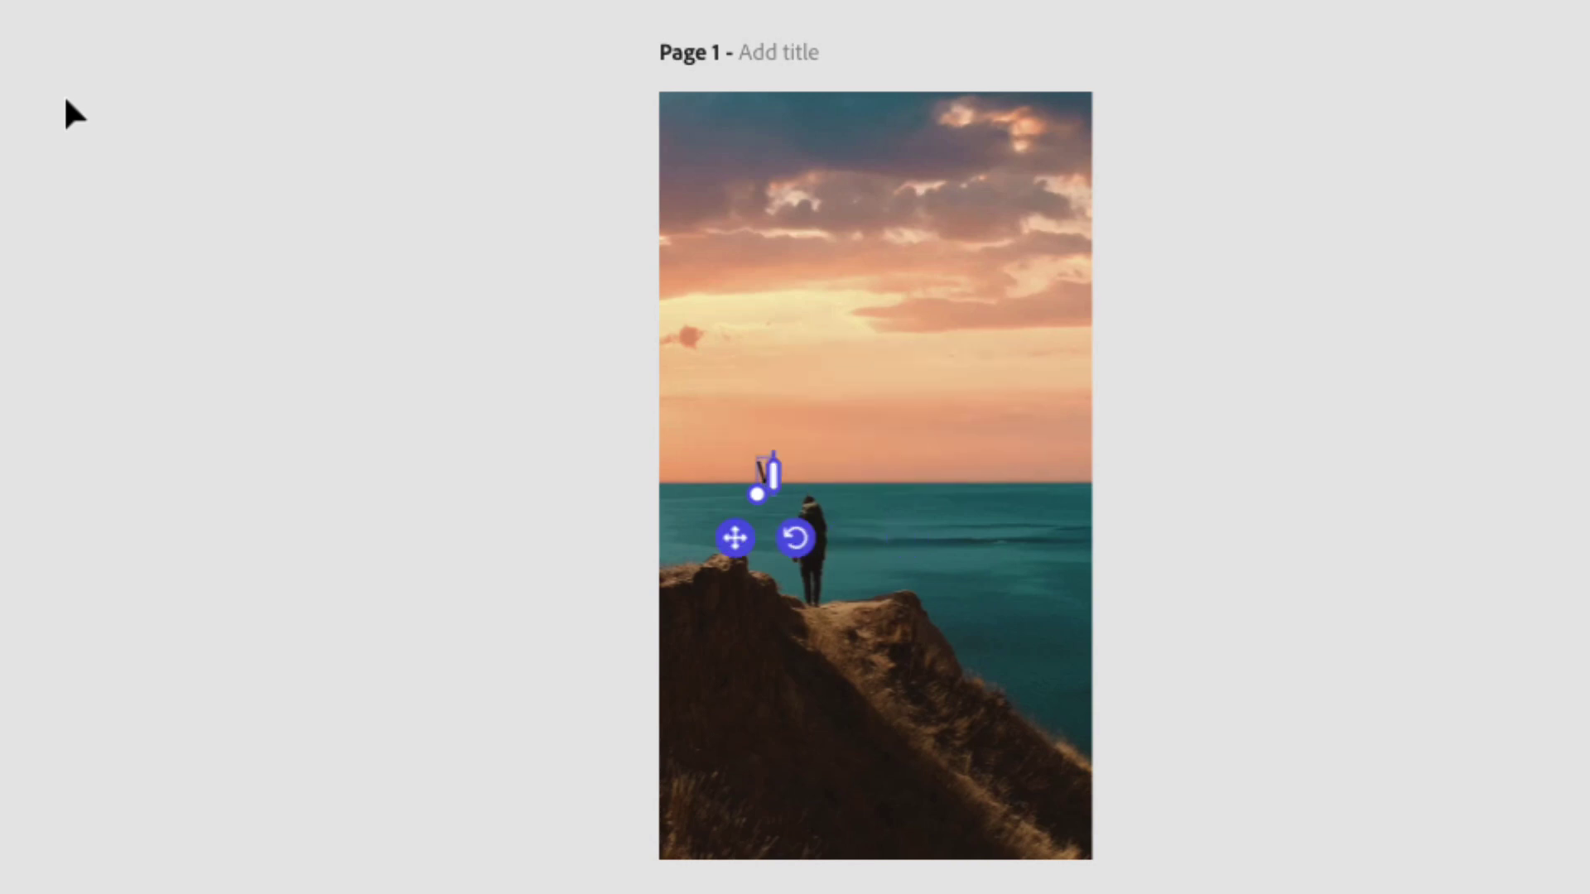
type("ISITVICTORIA")
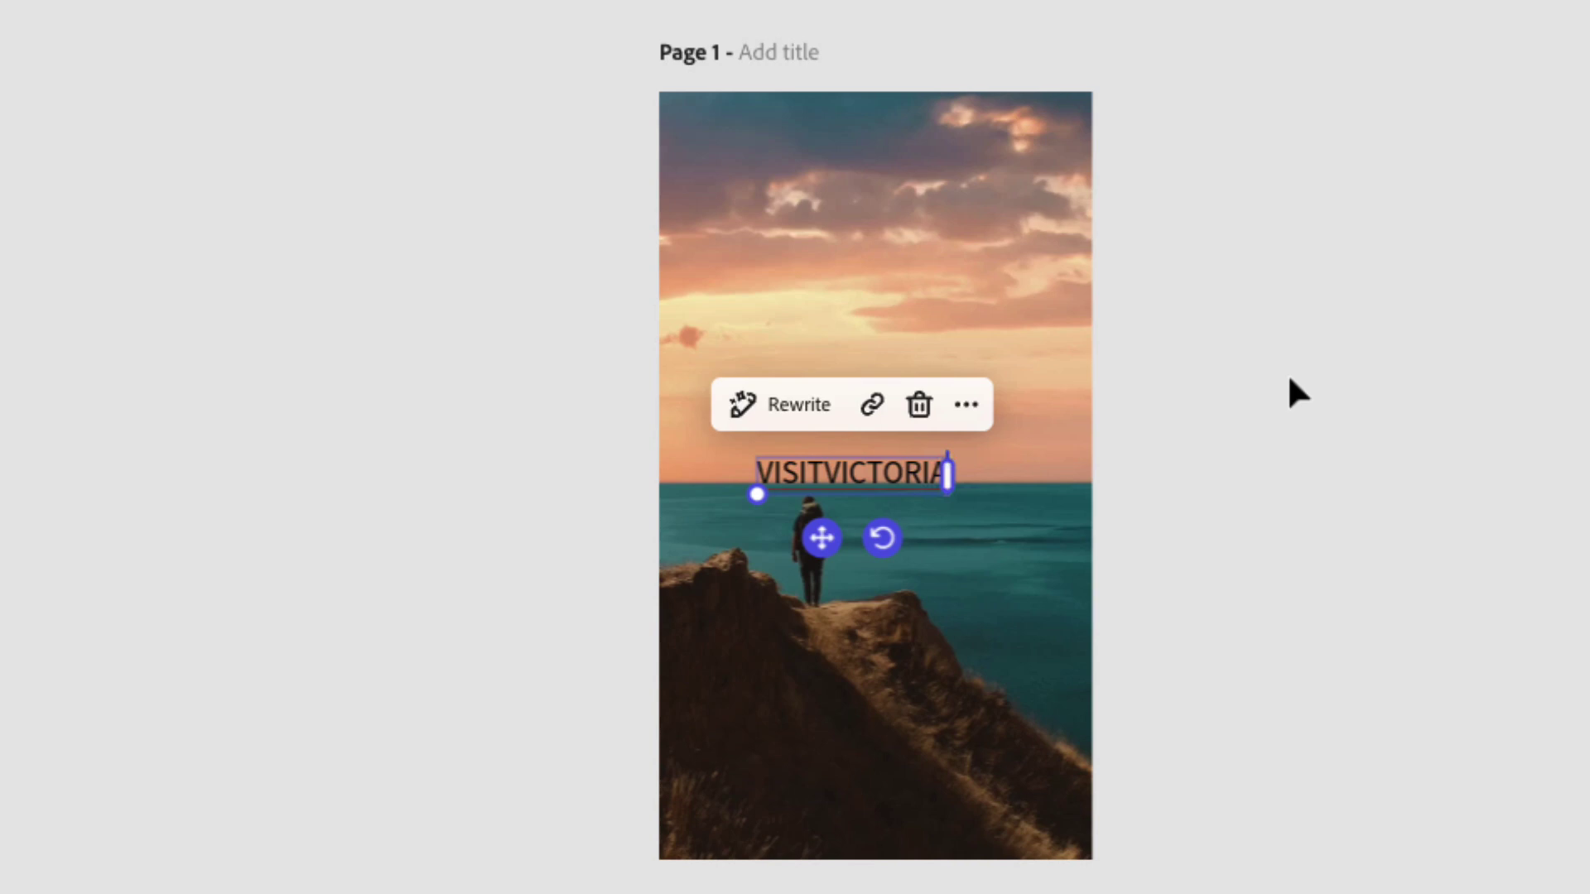
left_click_drag(853, 467, 881, 472)
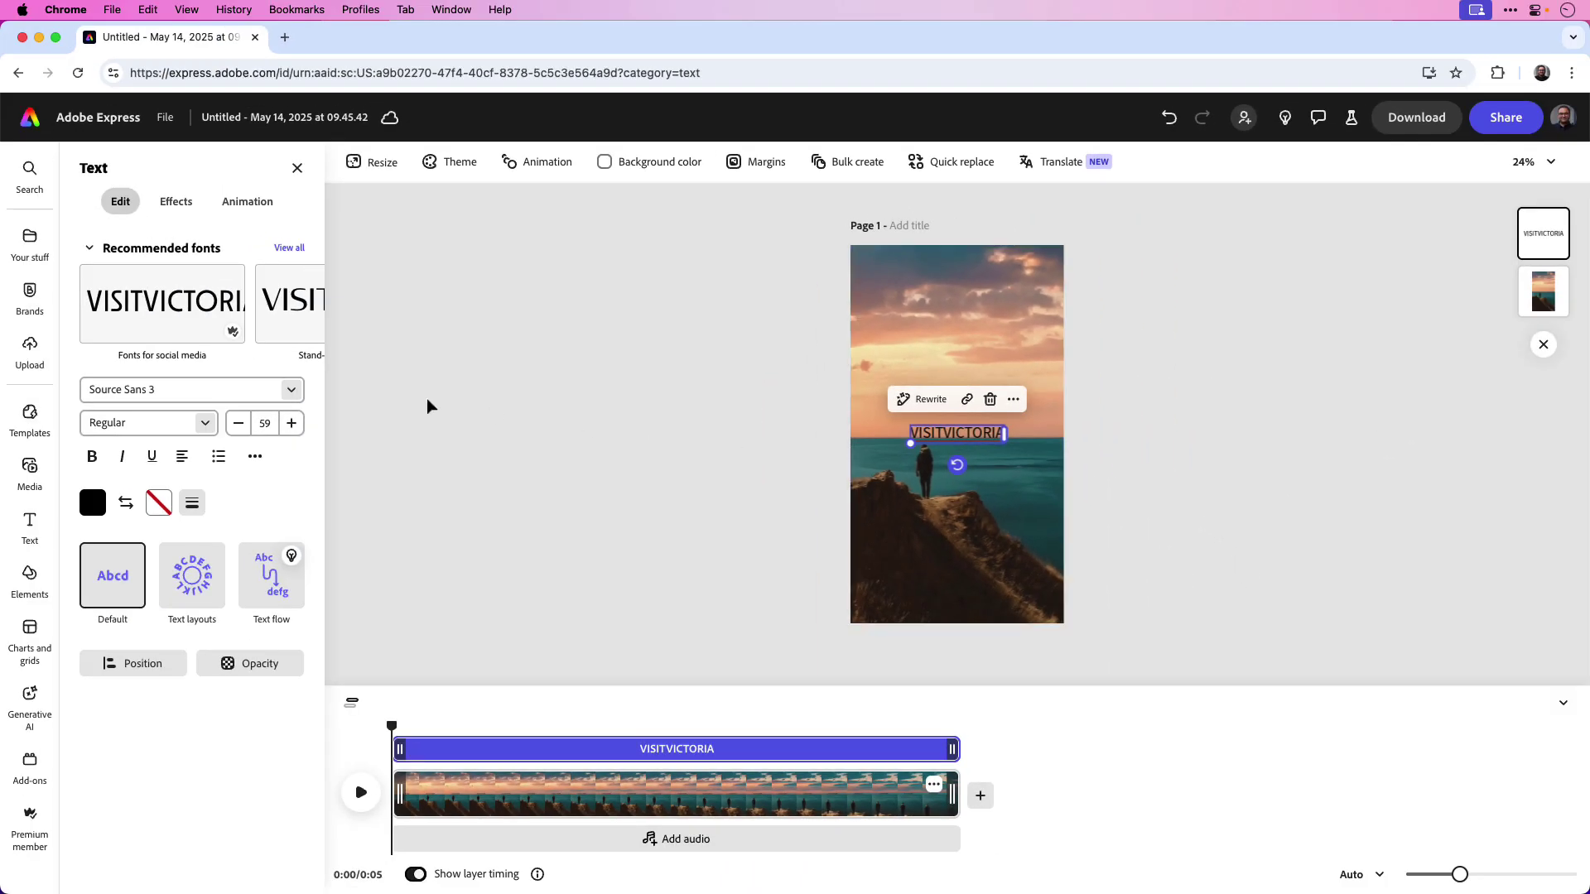
Change the VISITVICTORIA font to Gibson SemiBold.
left_click(214, 389)
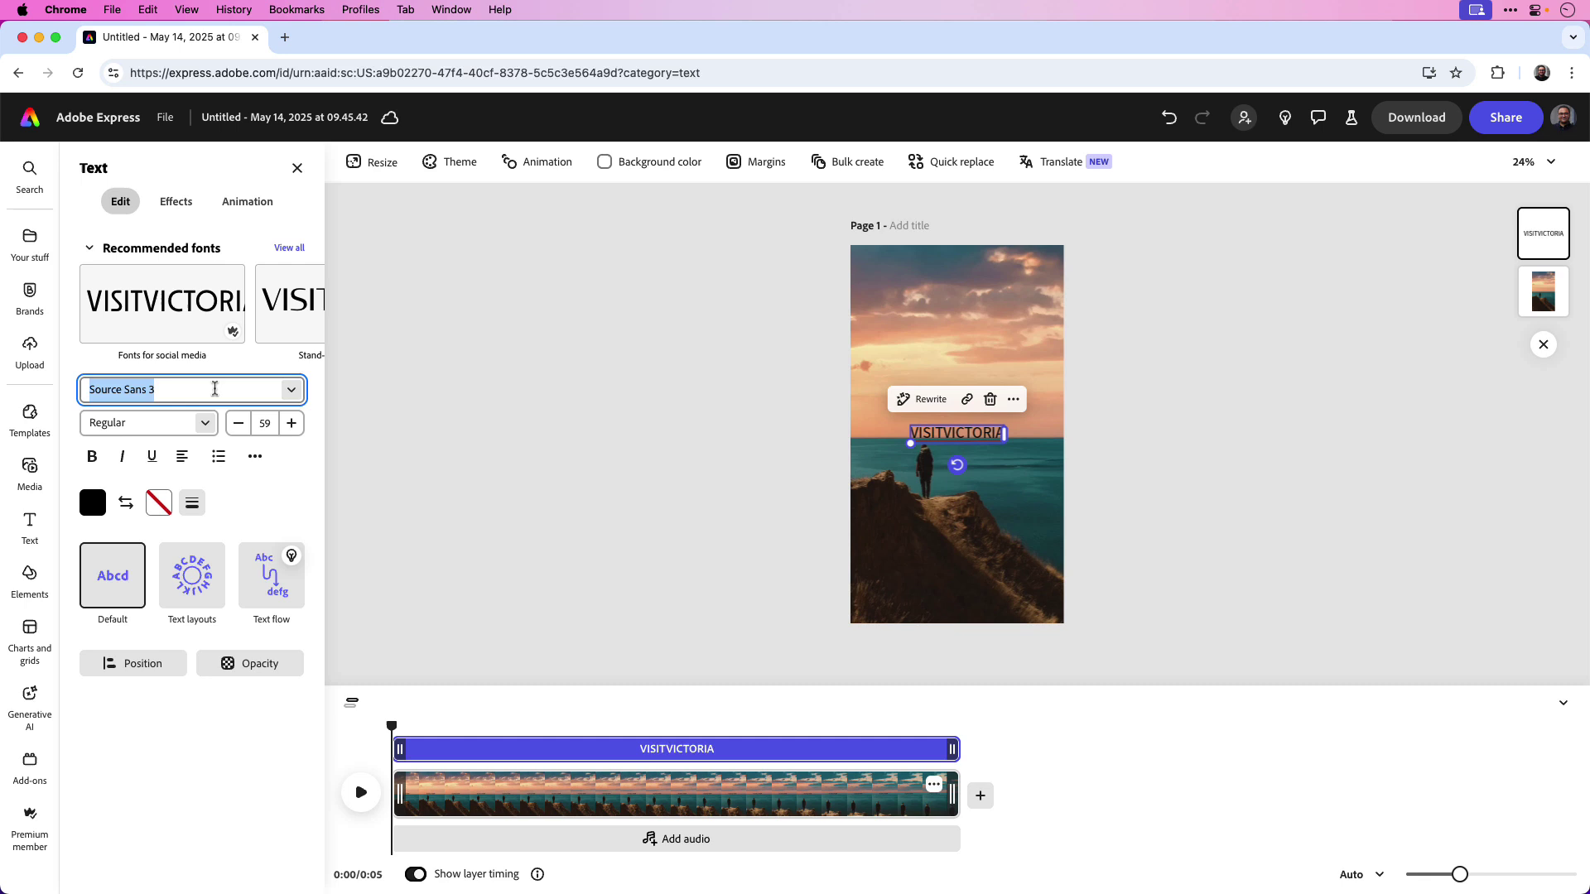
type("gibson")
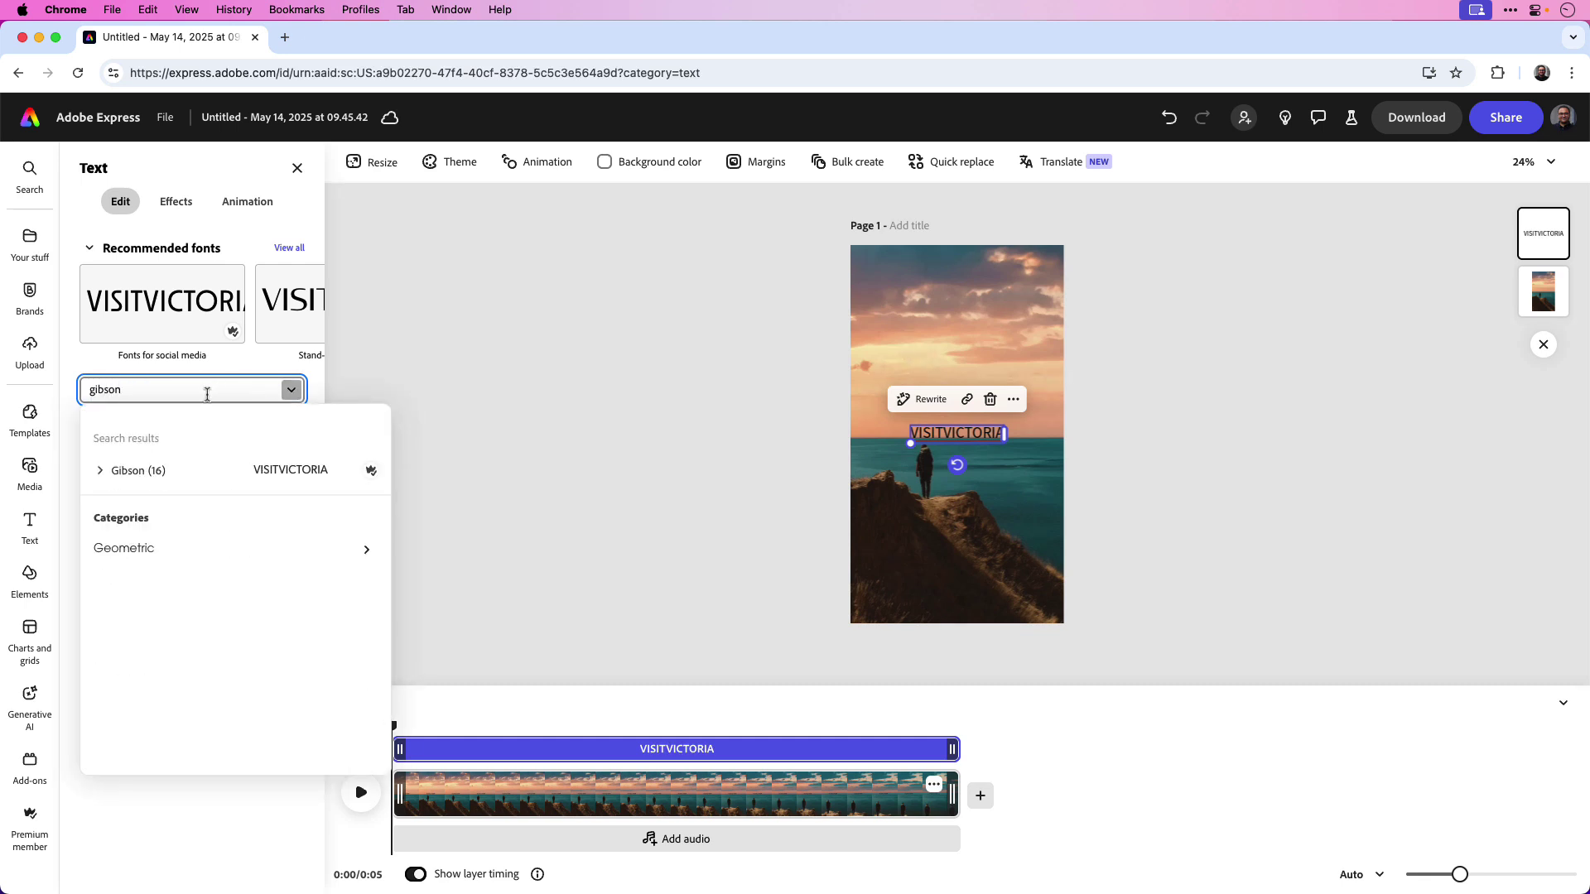
left_click(101, 472)
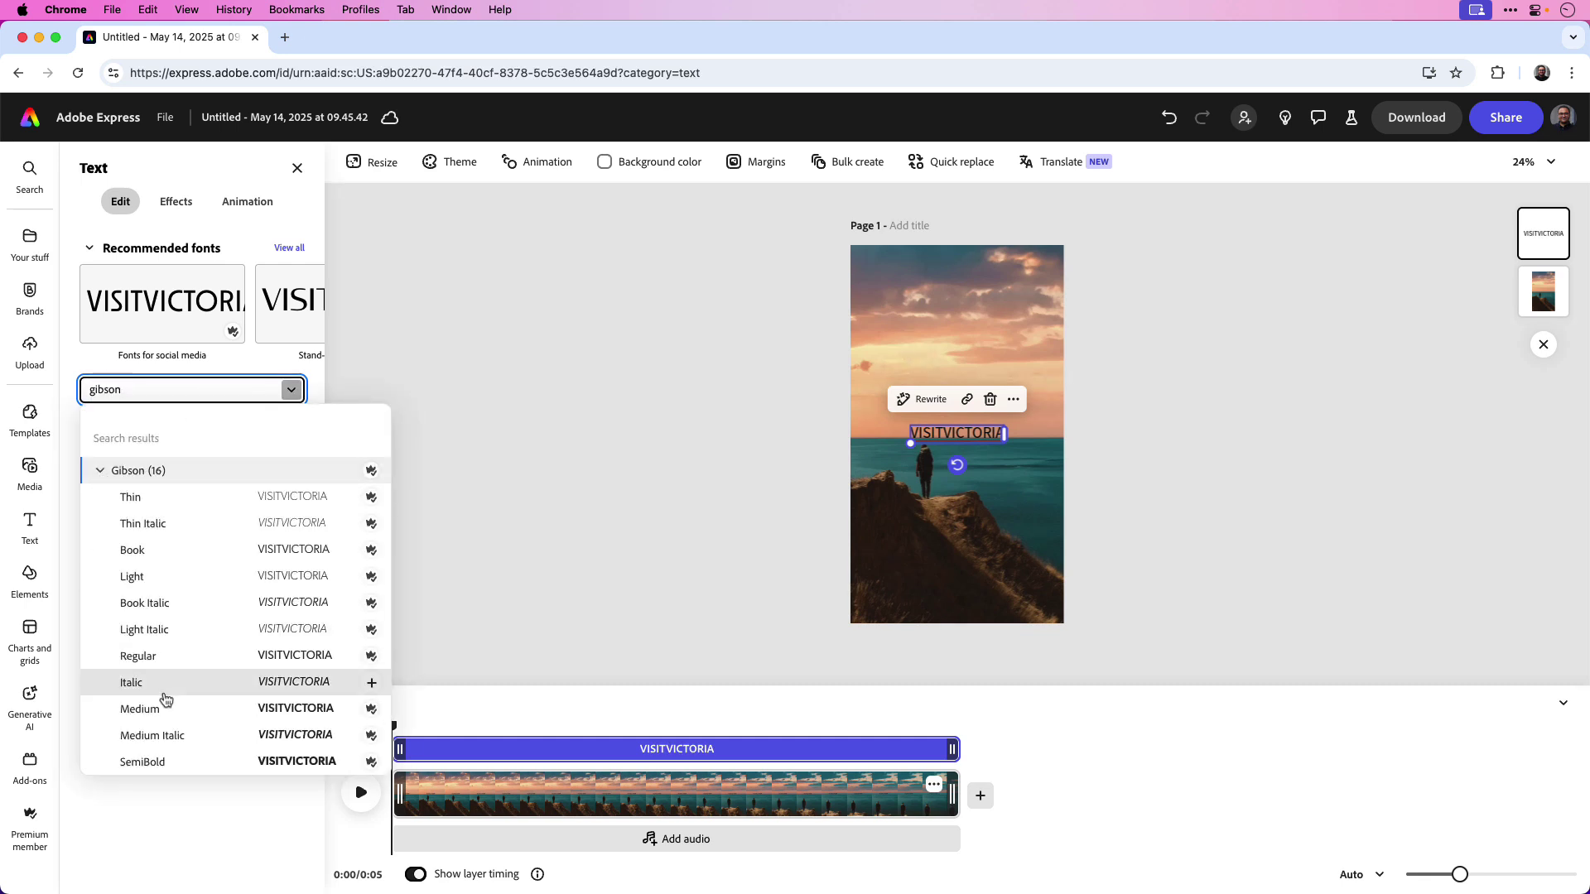
left_click(142, 762)
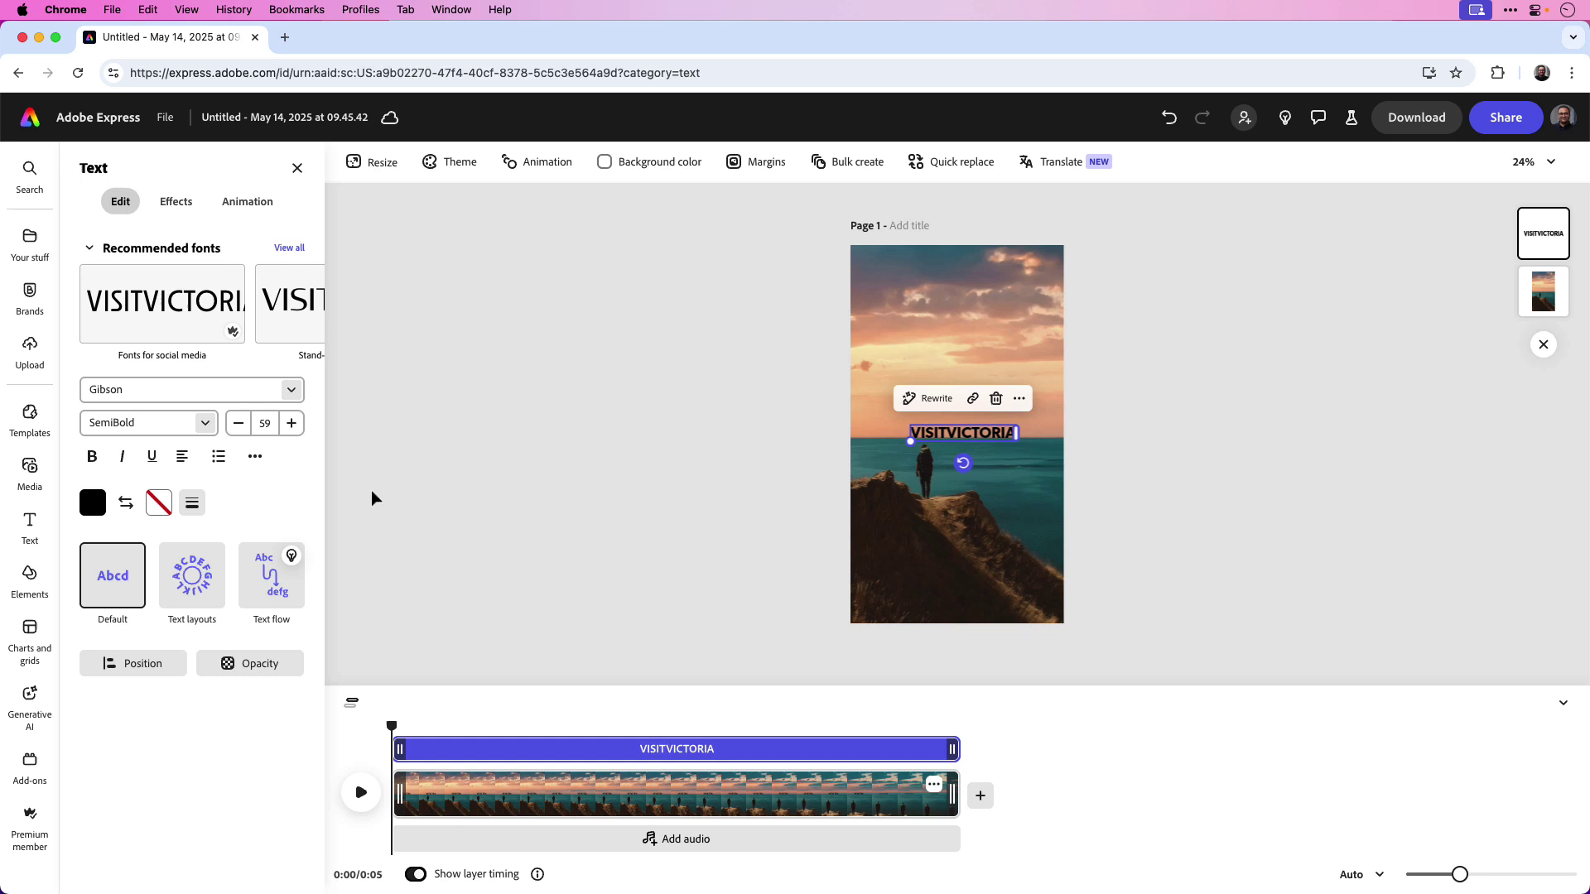
Set the text size to 128 and shift it left to span the page width.
left_click(265, 423)
type("12")
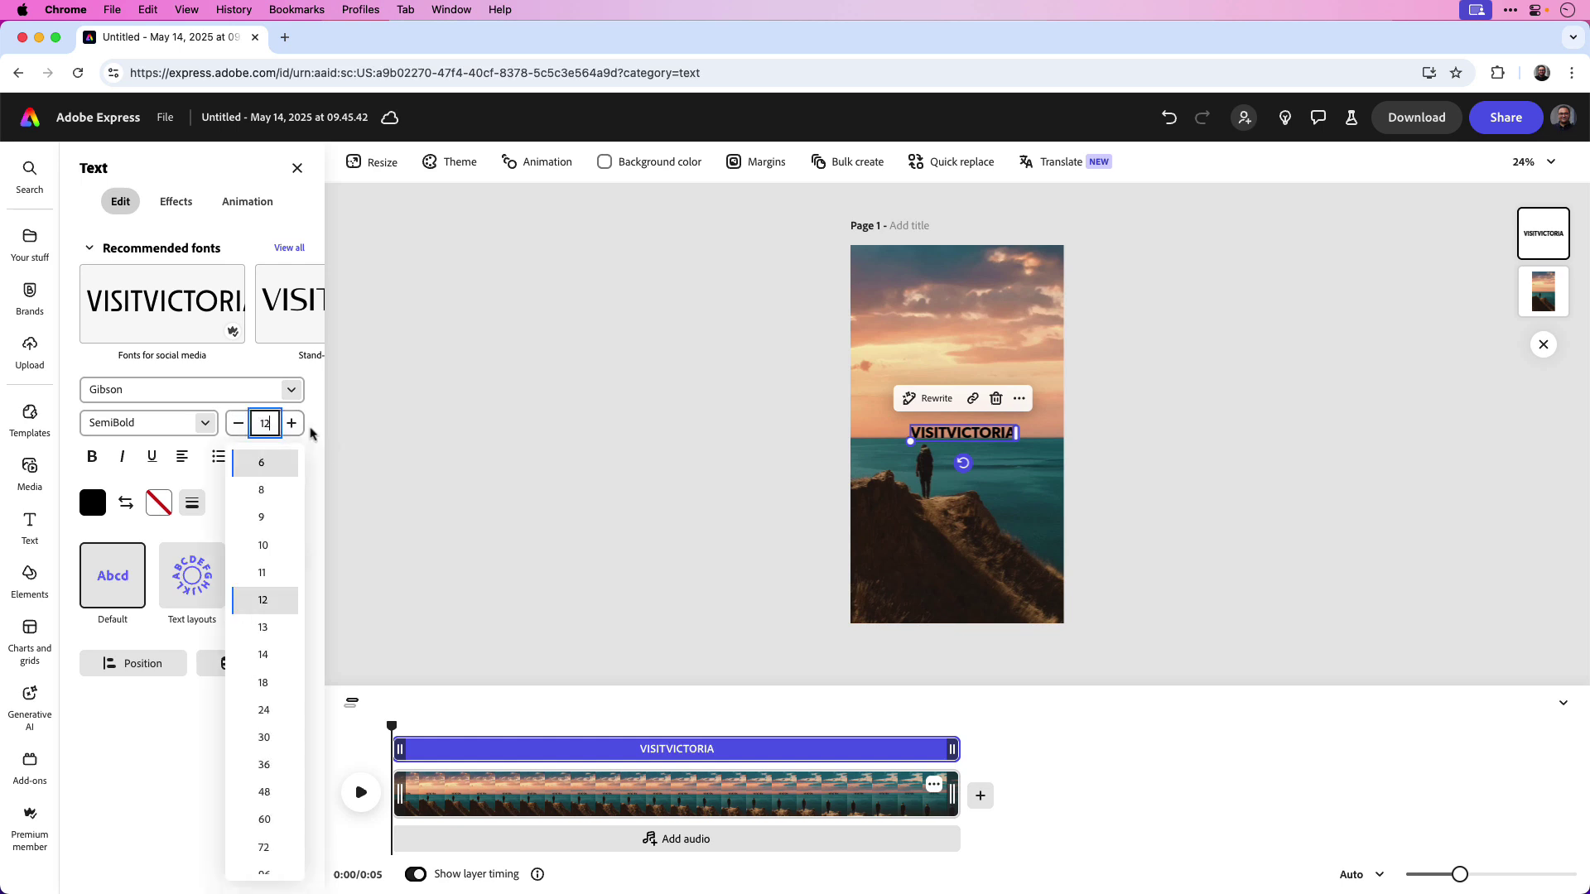
type("8")
key("Return")
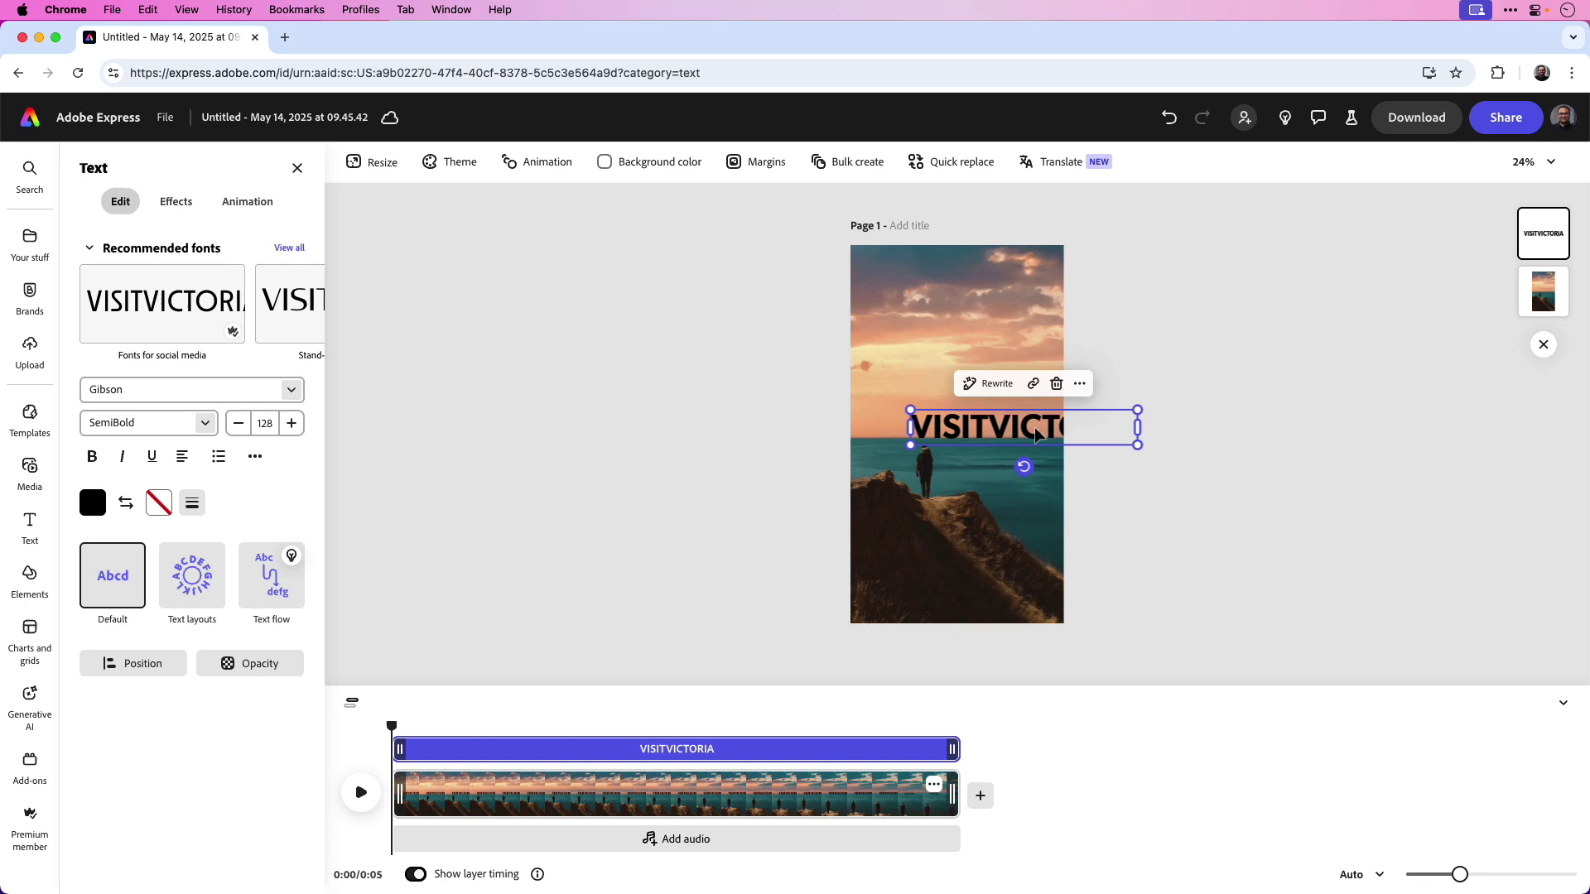
left_click_drag(1040, 437, 973, 436)
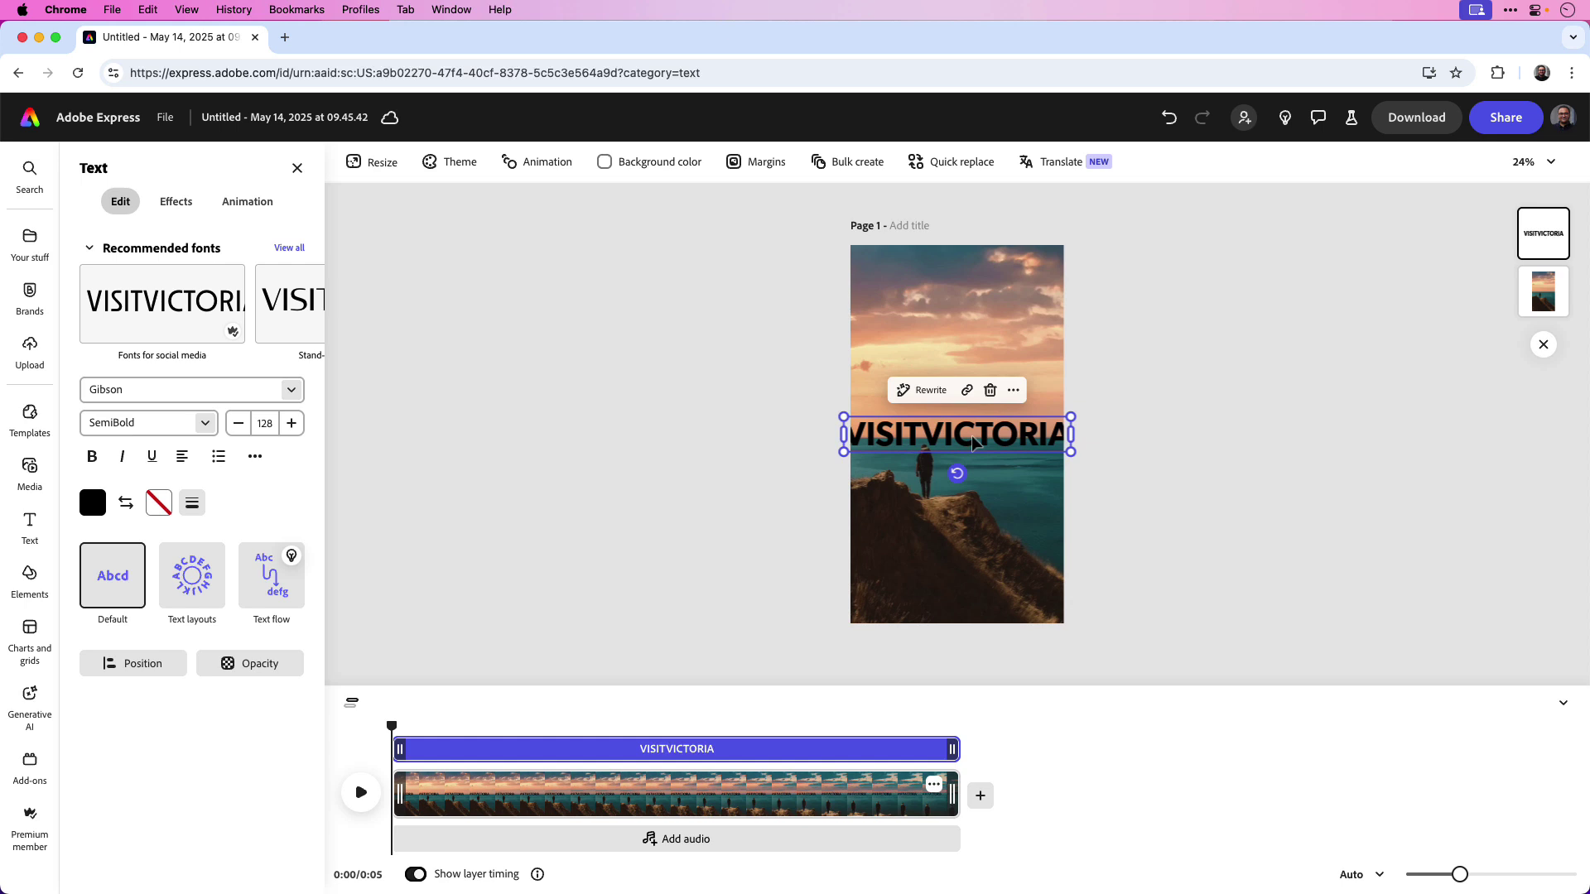
Make the VISITVICTORIA text white.
left_click(100, 507)
left_click(177, 339)
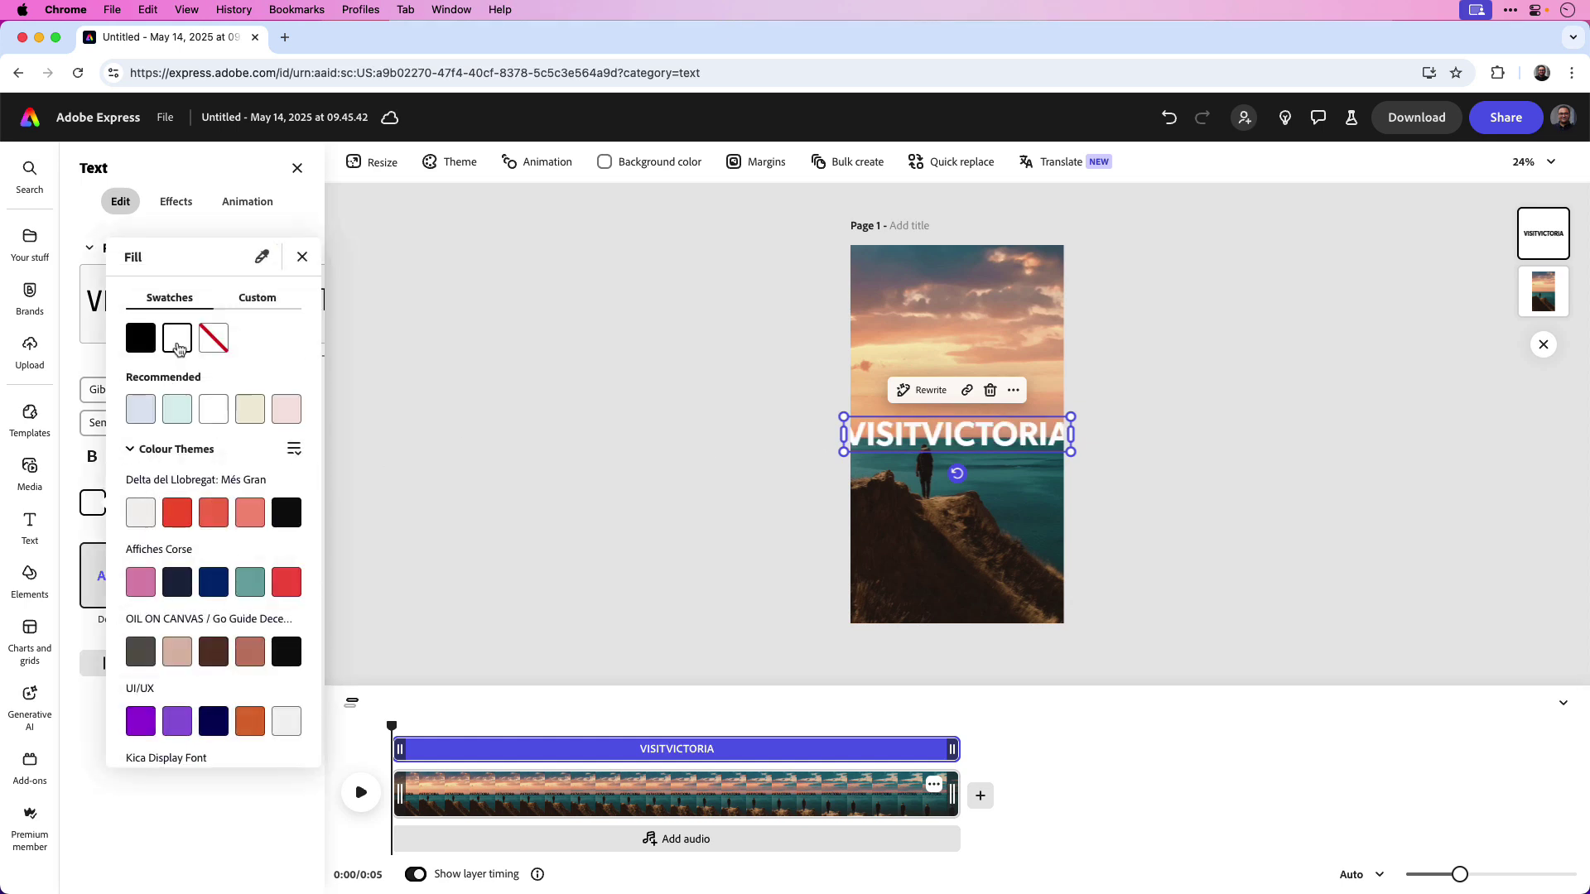
left_click(516, 395)
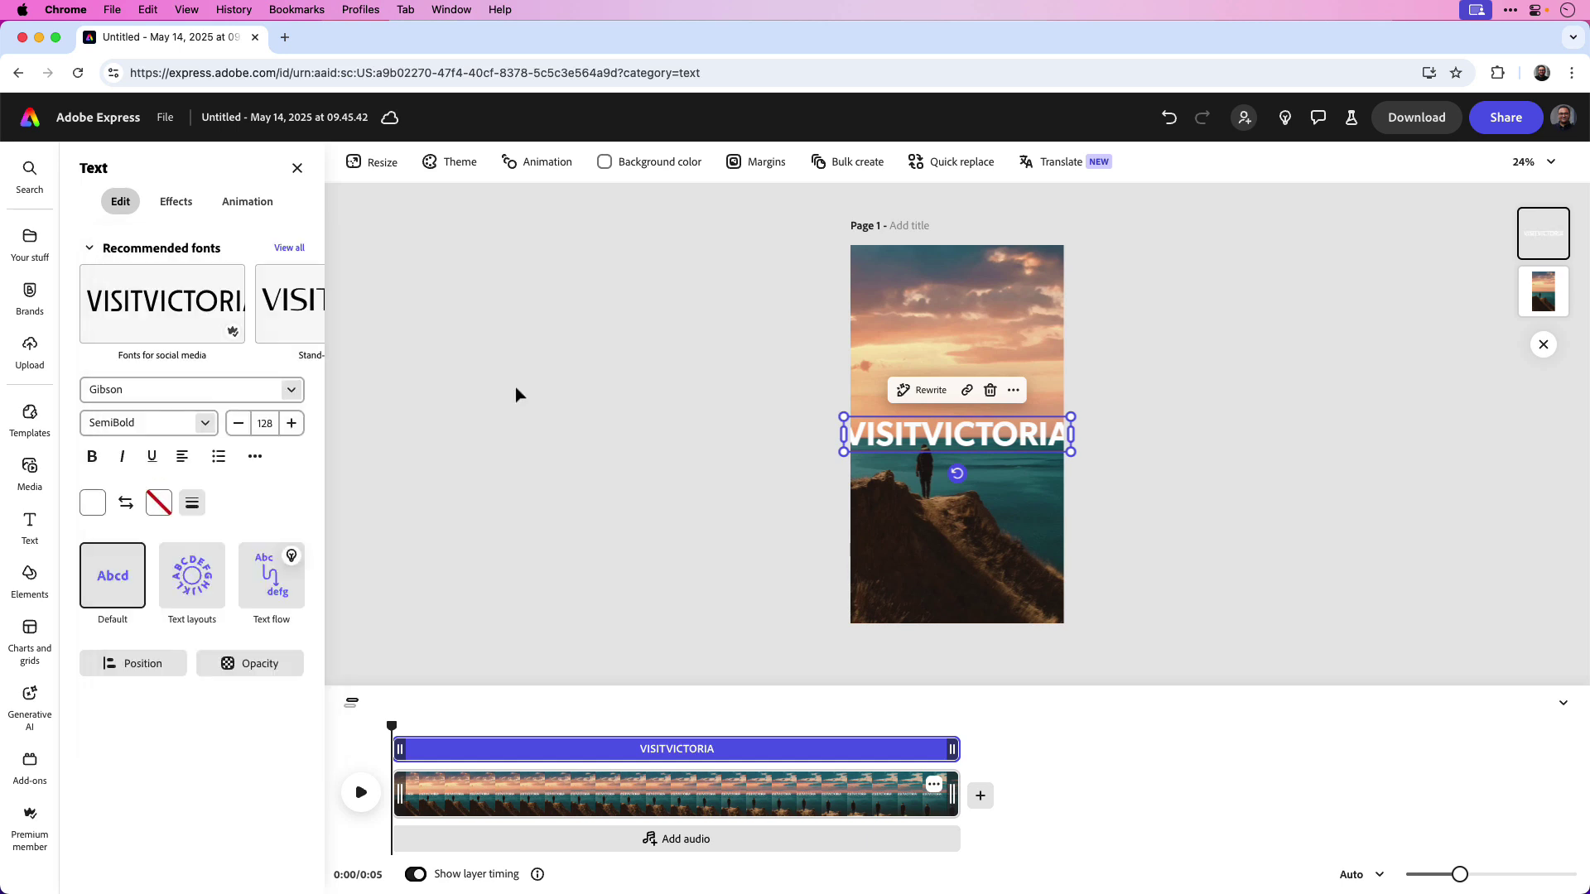
Curve the text into a Circle layout, shrink it, and rotate it 30°.
left_click(206, 600)
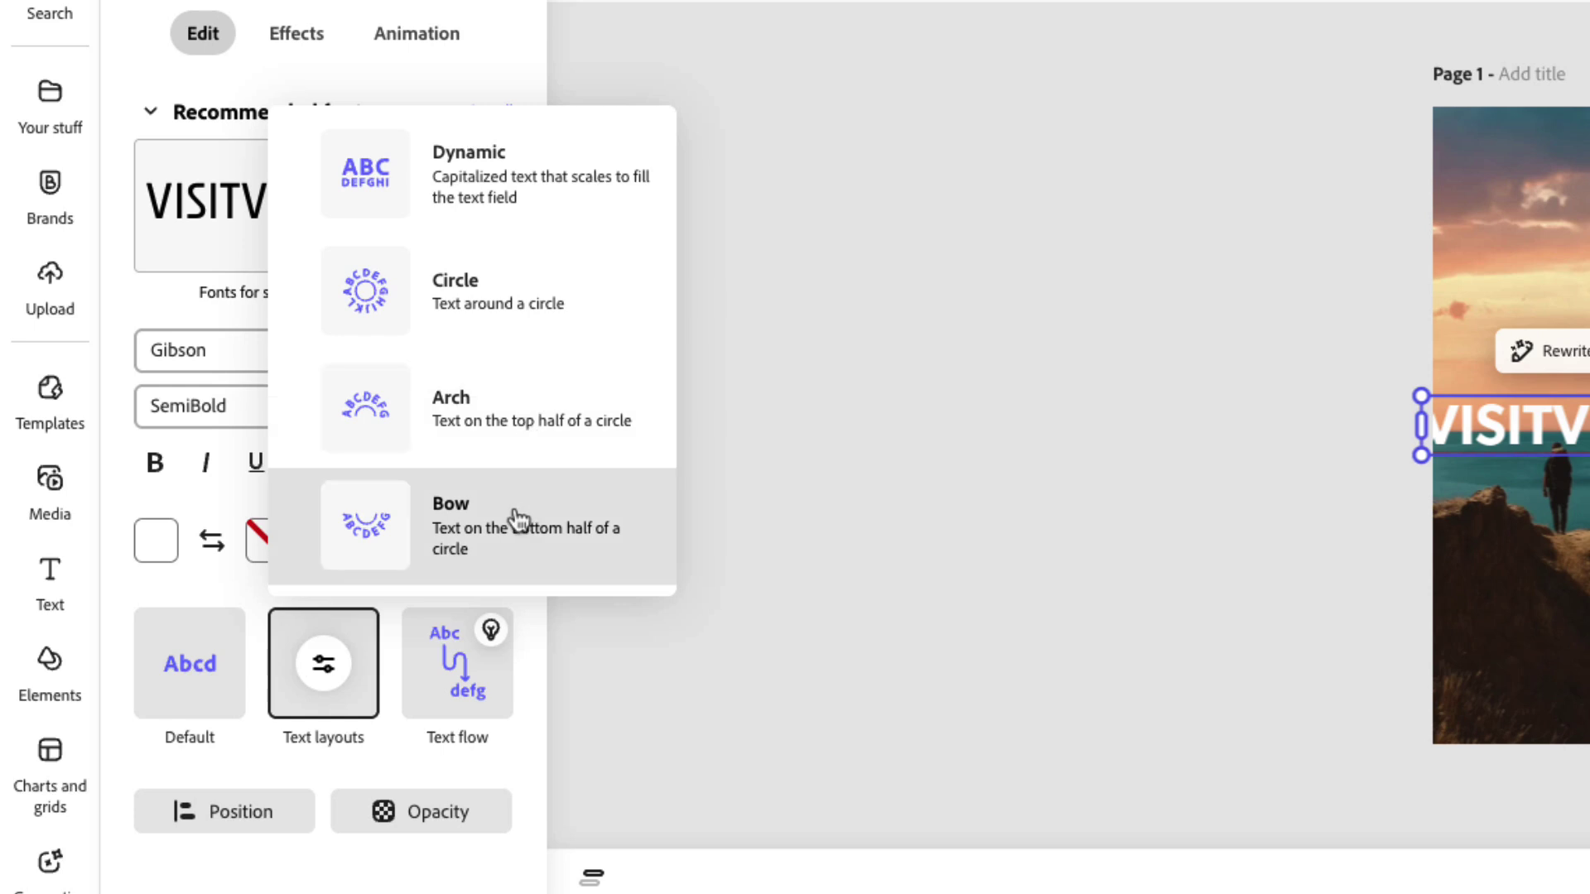
left_click(533, 320)
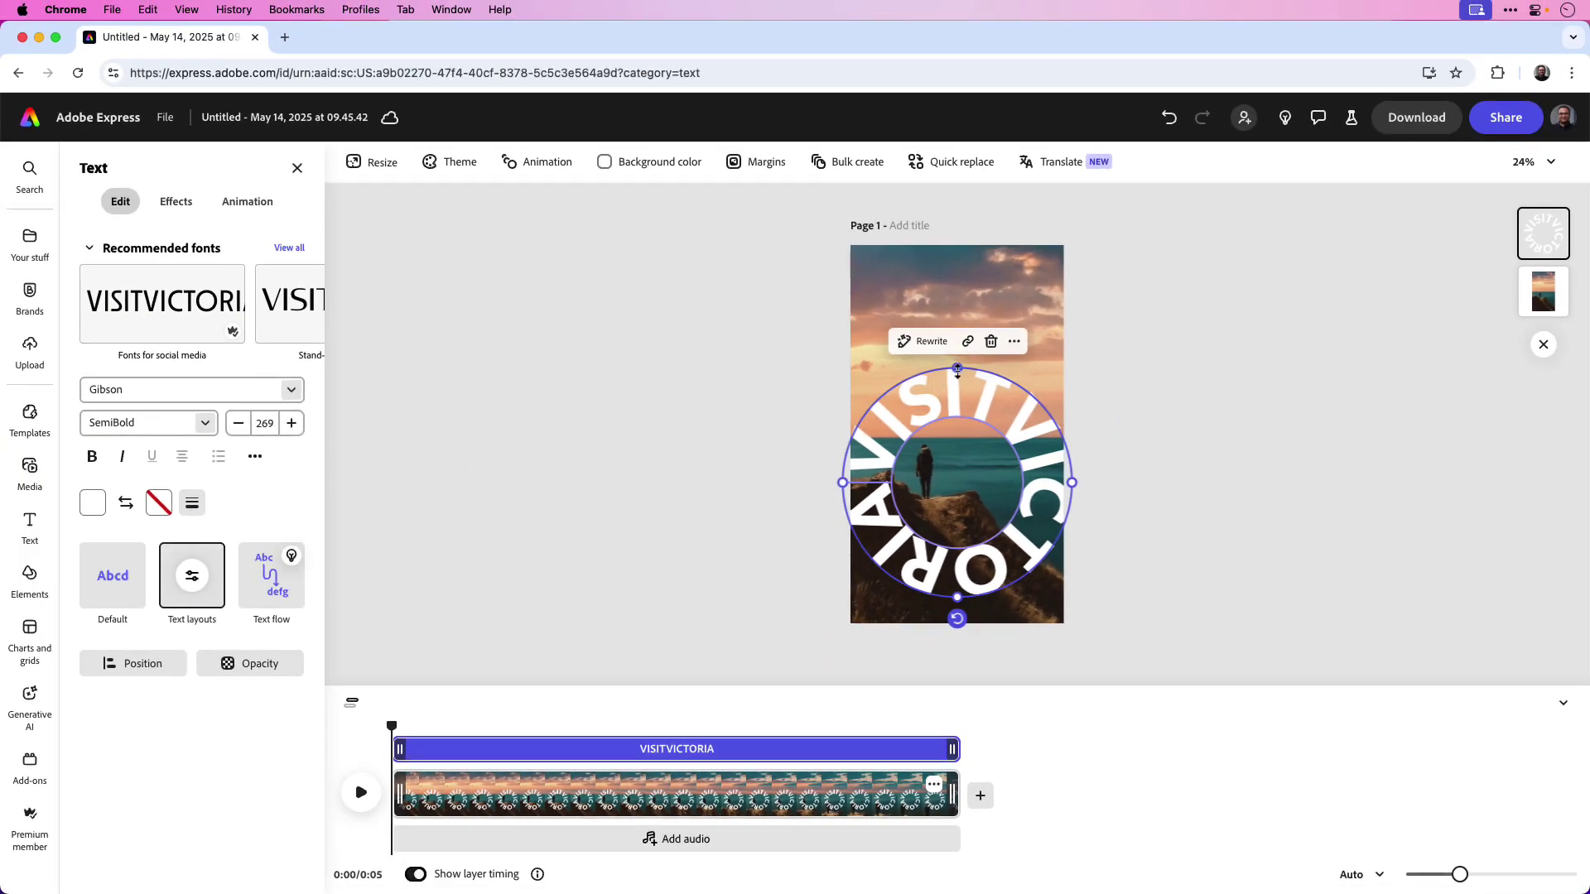
left_click_drag(957, 371, 960, 309)
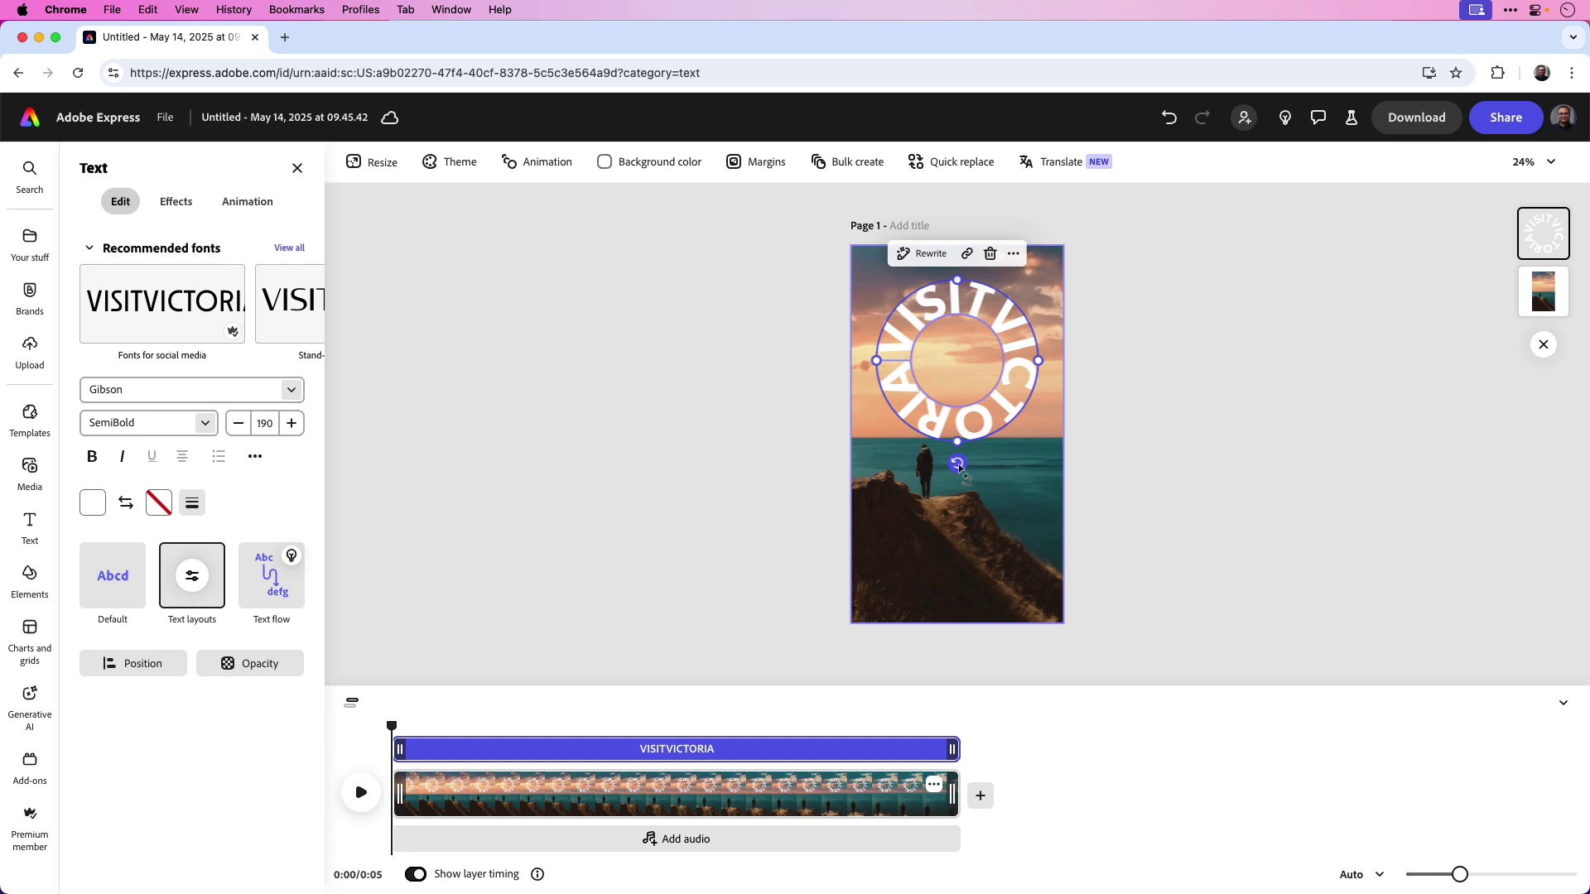
left_click_drag(958, 466, 911, 454)
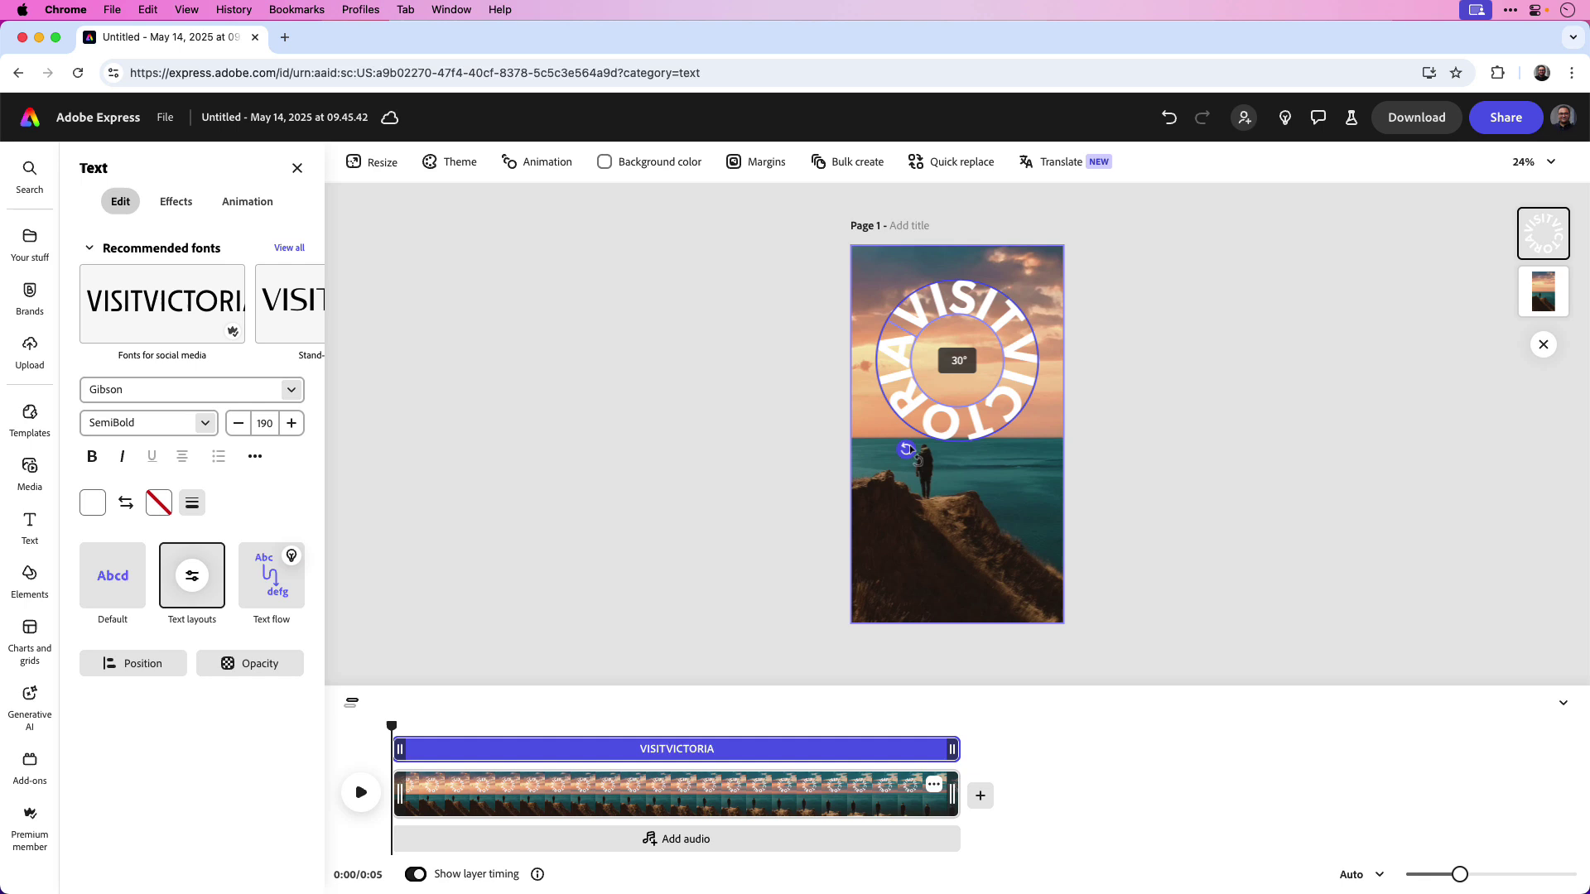
left_click_drag(911, 453, 911, 453)
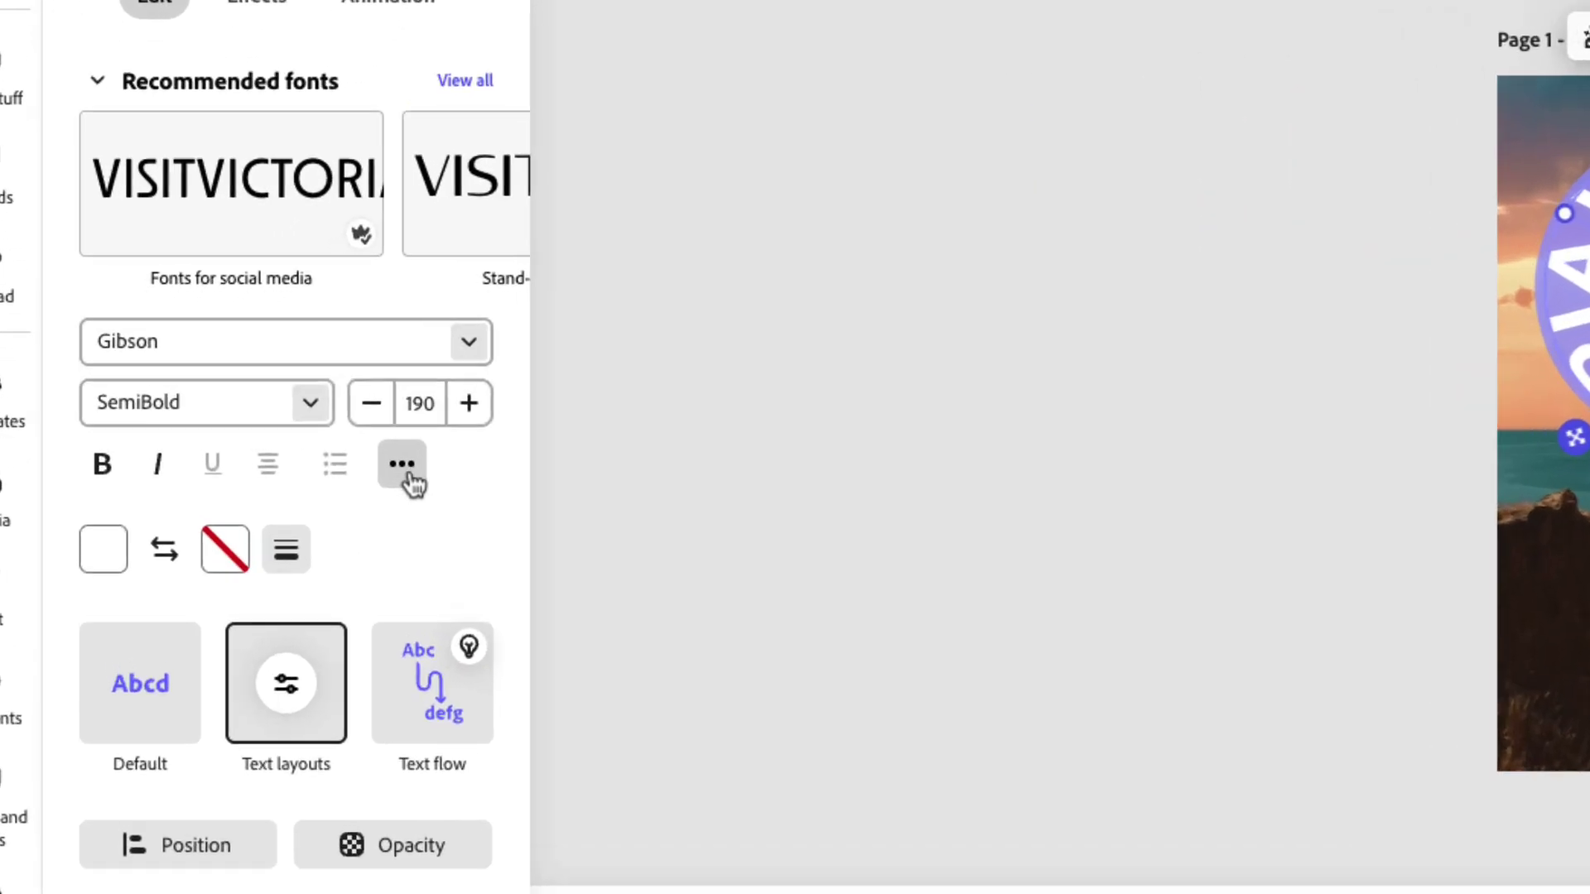
Widen the circular text's letter spacing to 180.
left_click(257, 458)
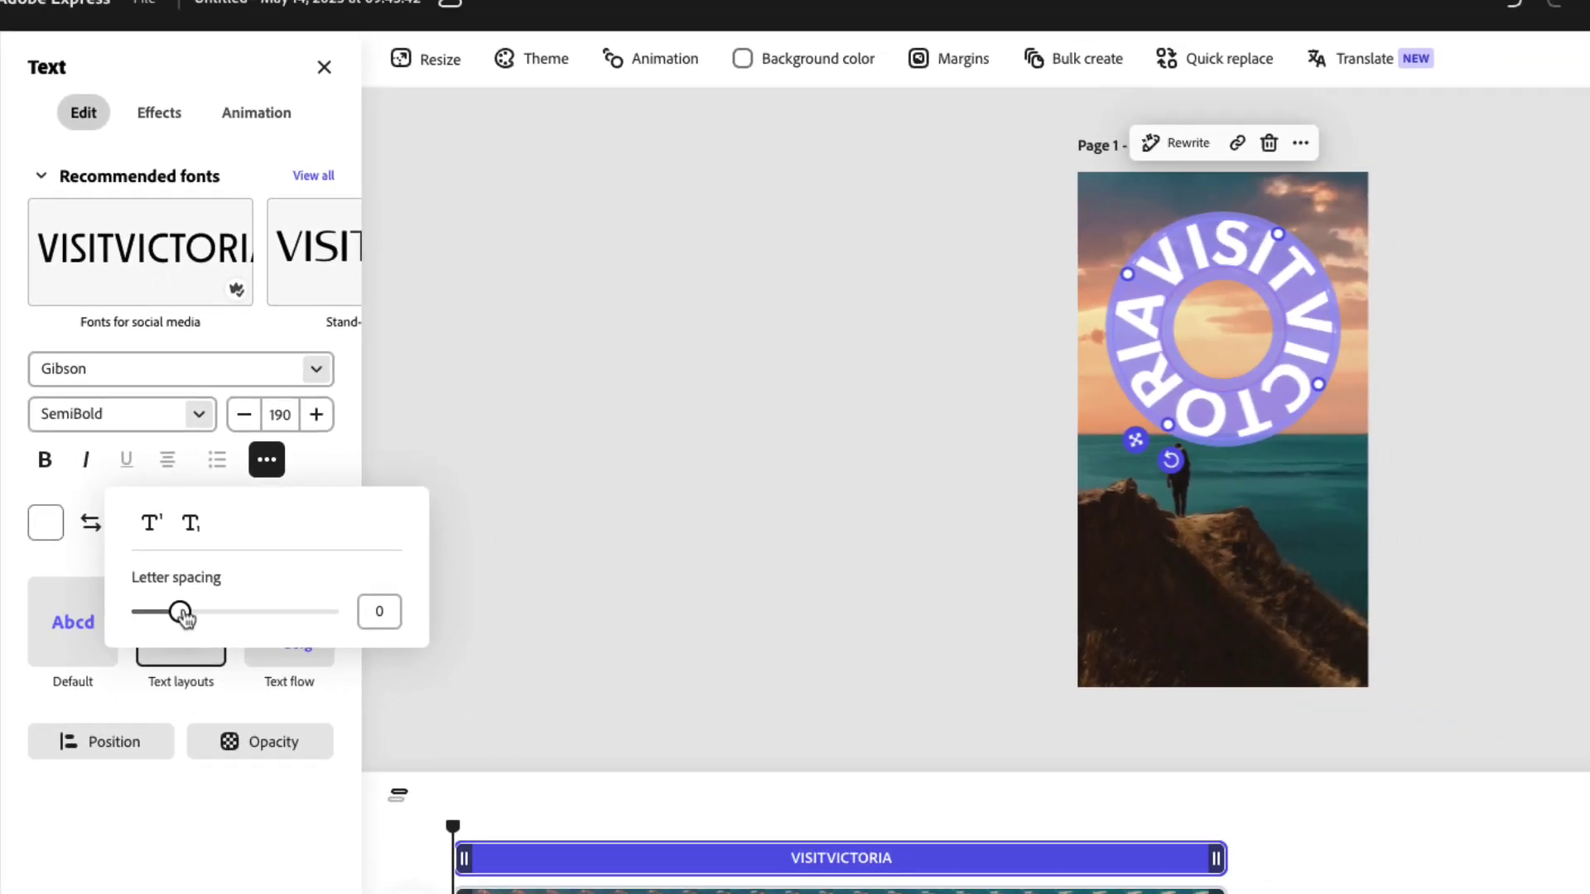
left_click_drag(182, 615, 213, 617)
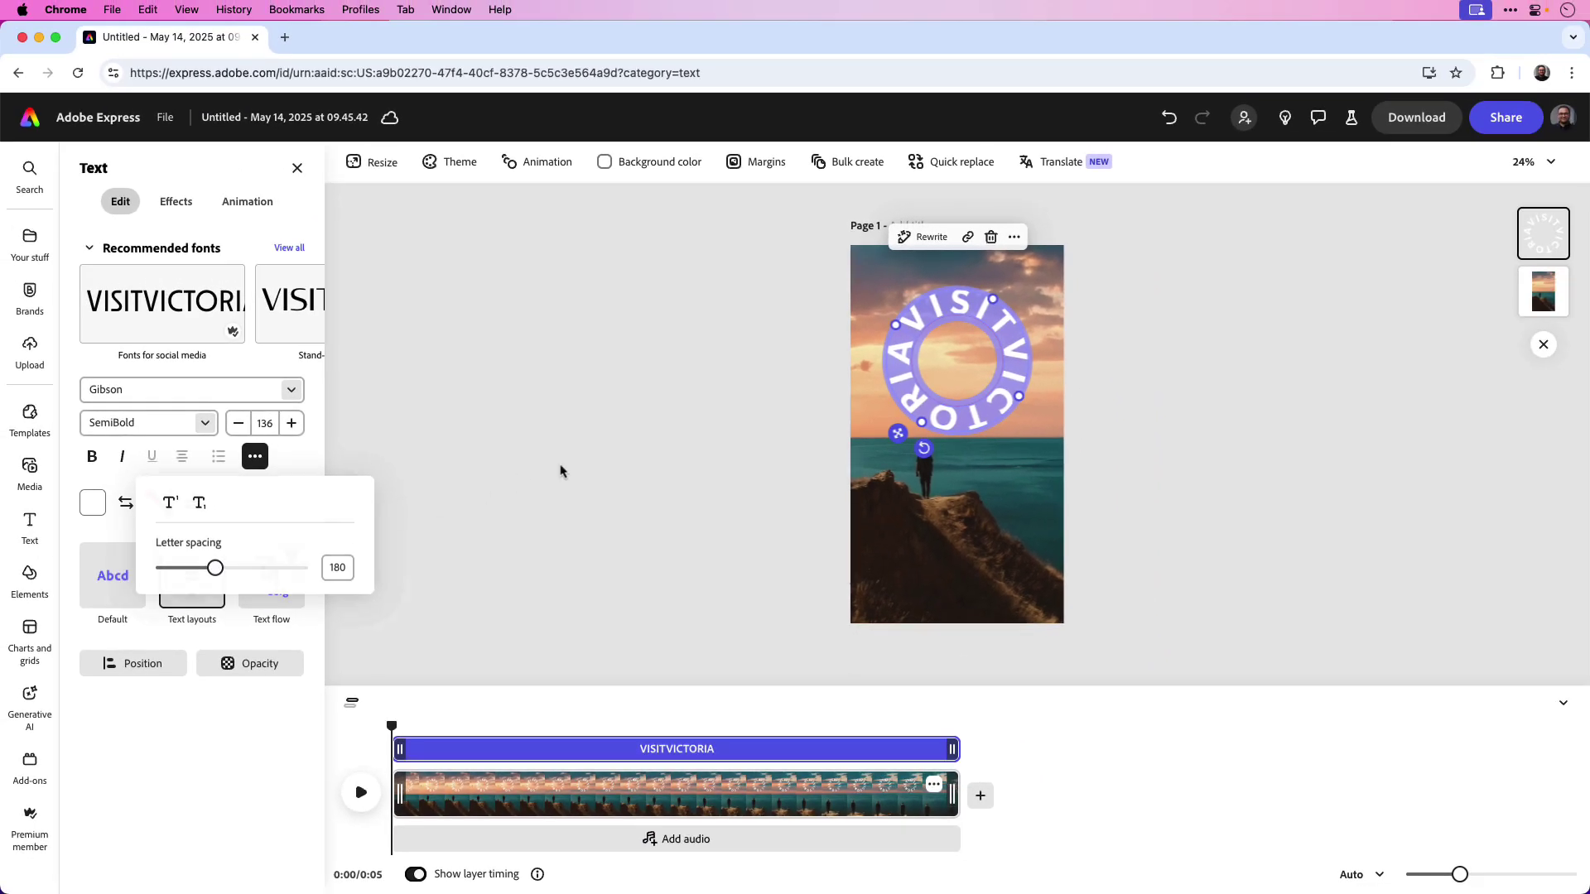
left_click(560, 471)
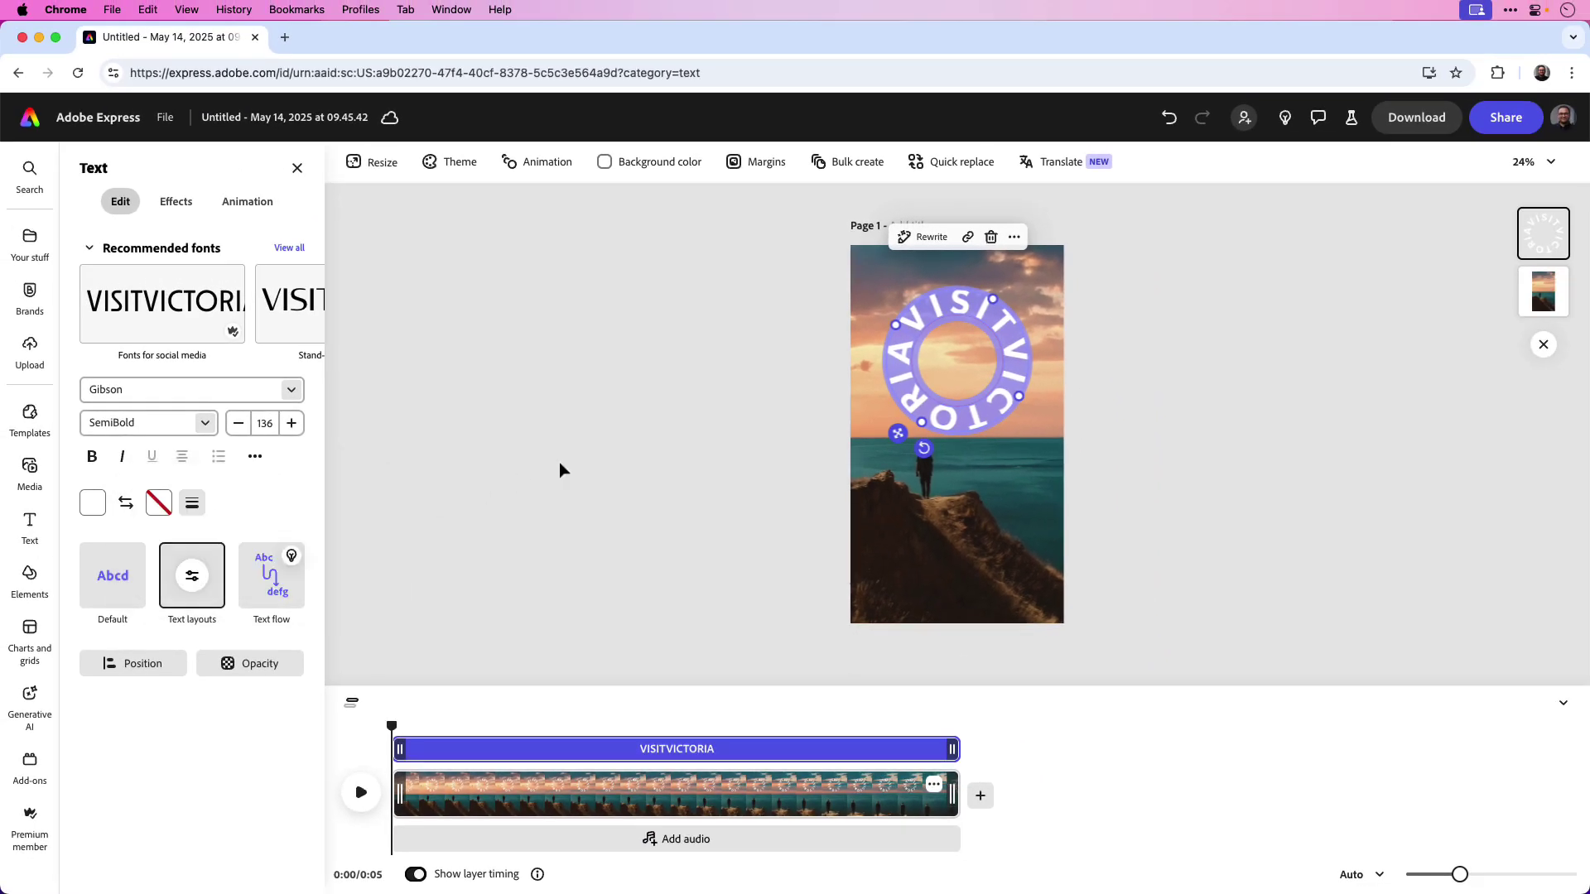
Search all stock icons for 'mountains' and browse through the results.
left_click(38, 583)
scroll(153, 587, "down", 1)
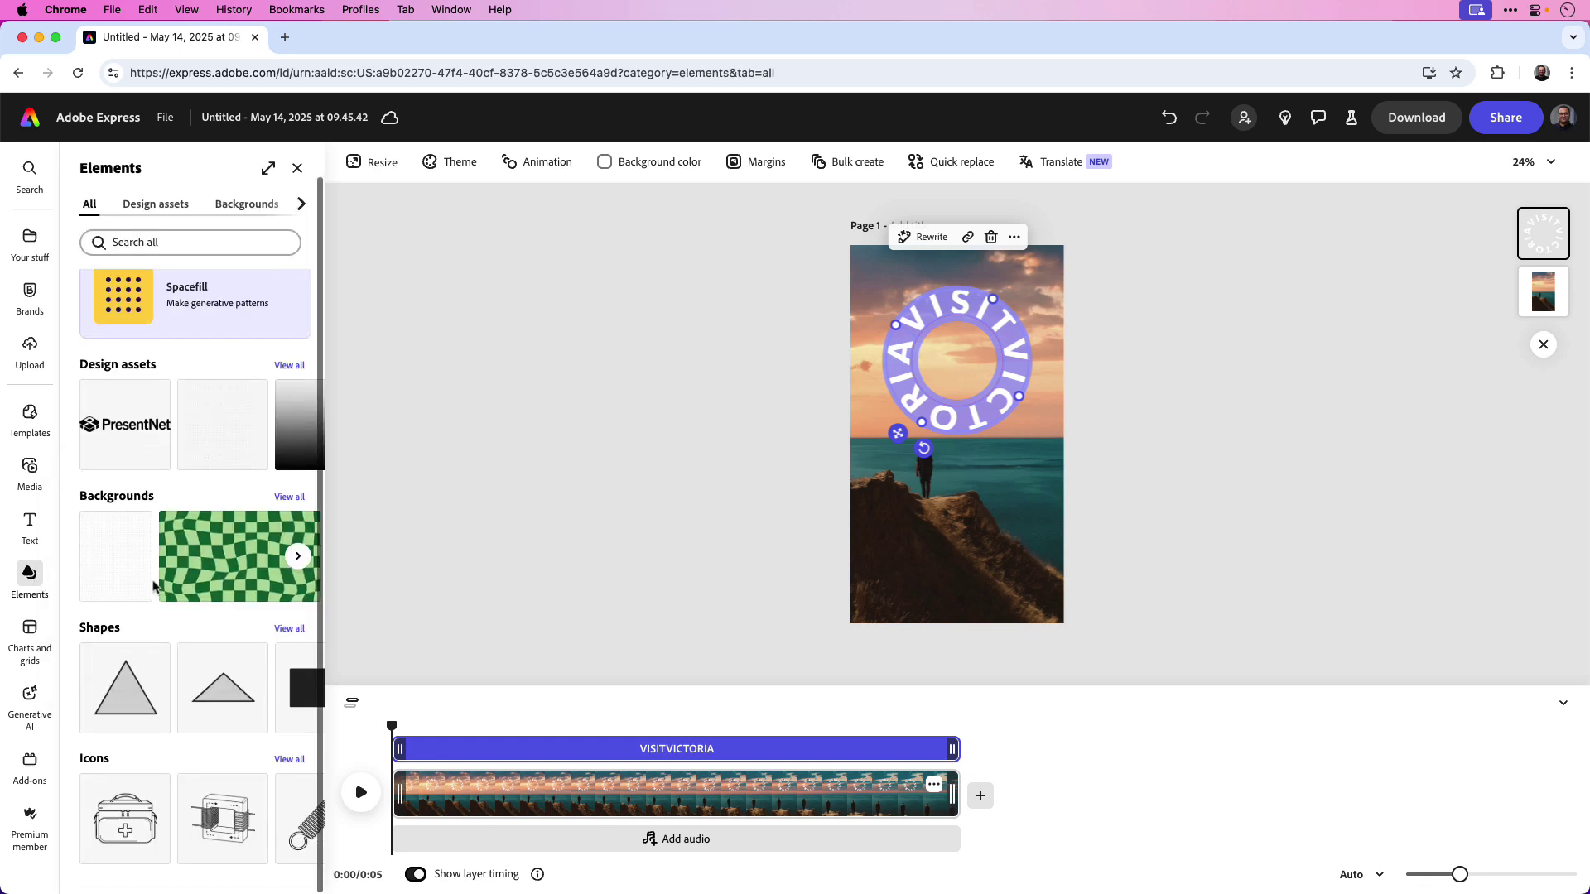
left_click(290, 760)
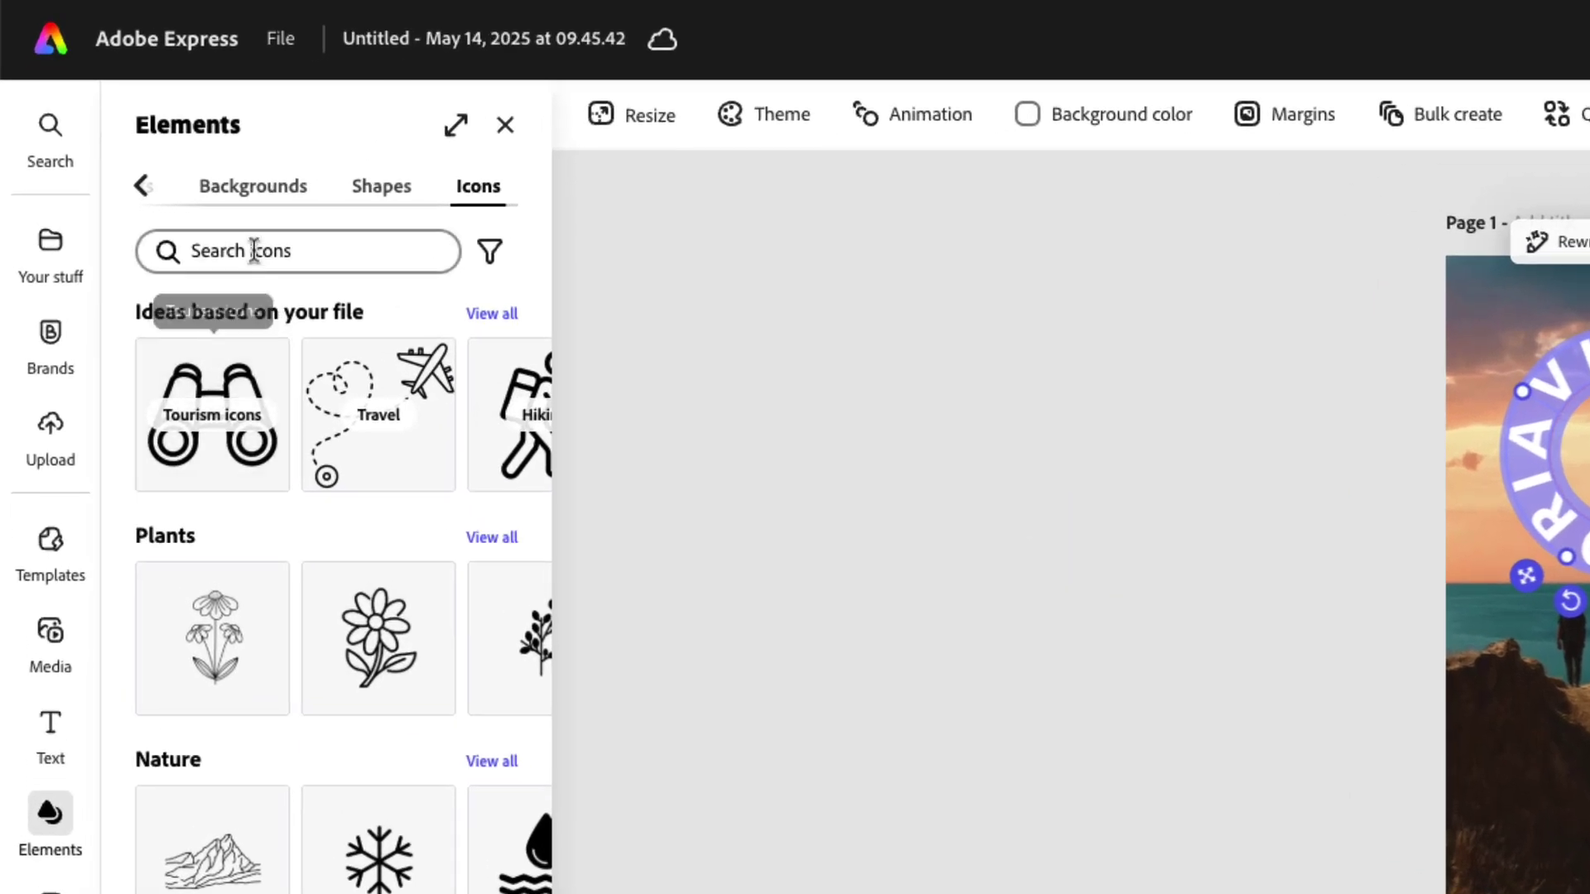
left_click(255, 251)
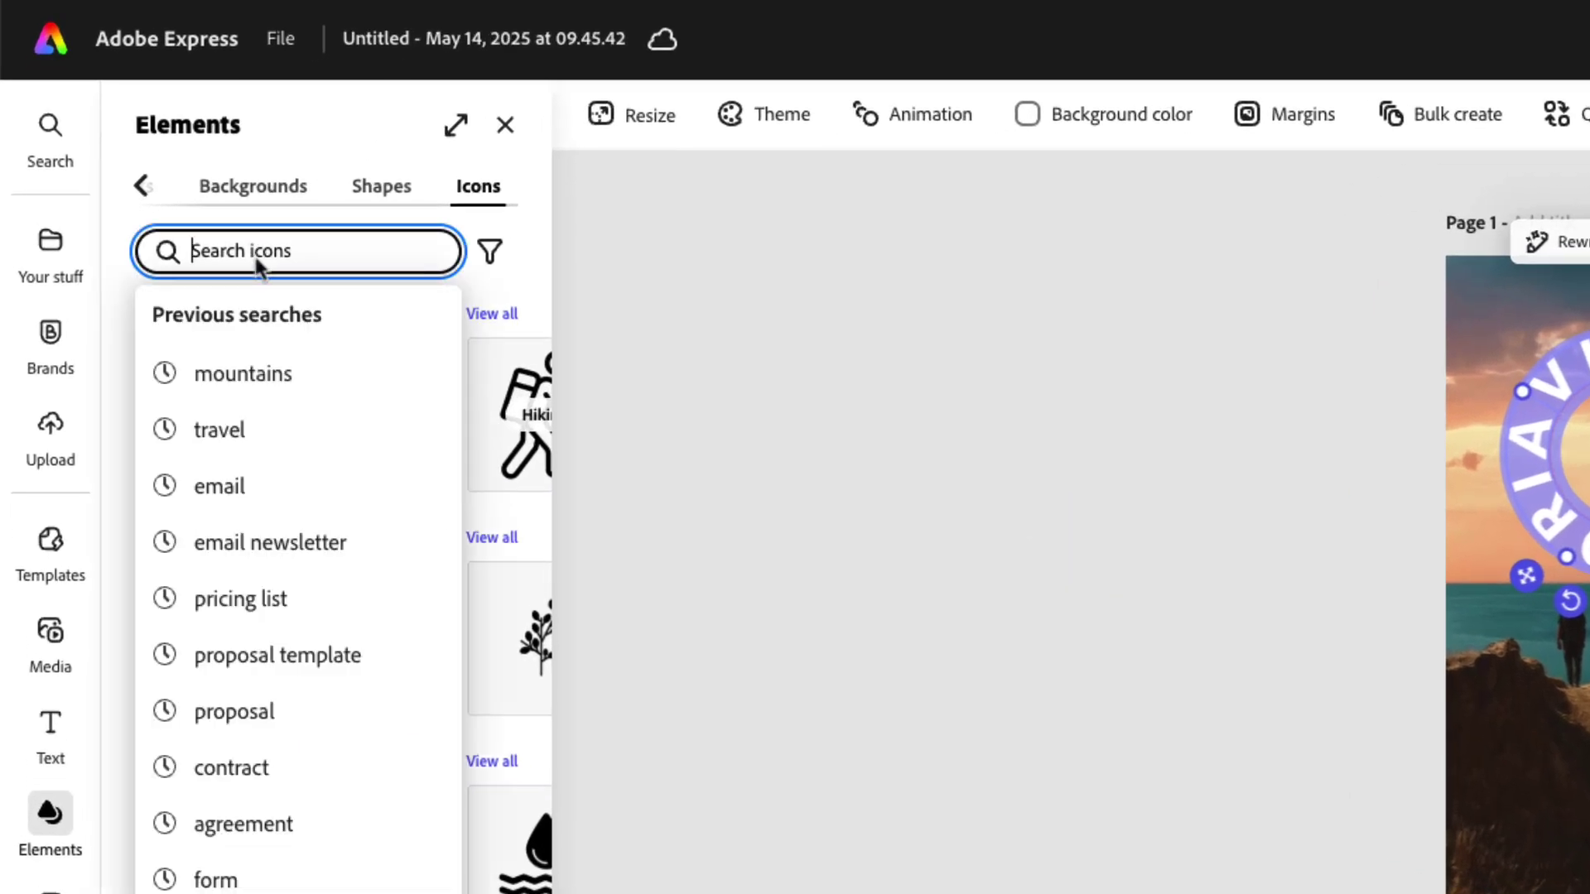
type("mountains")
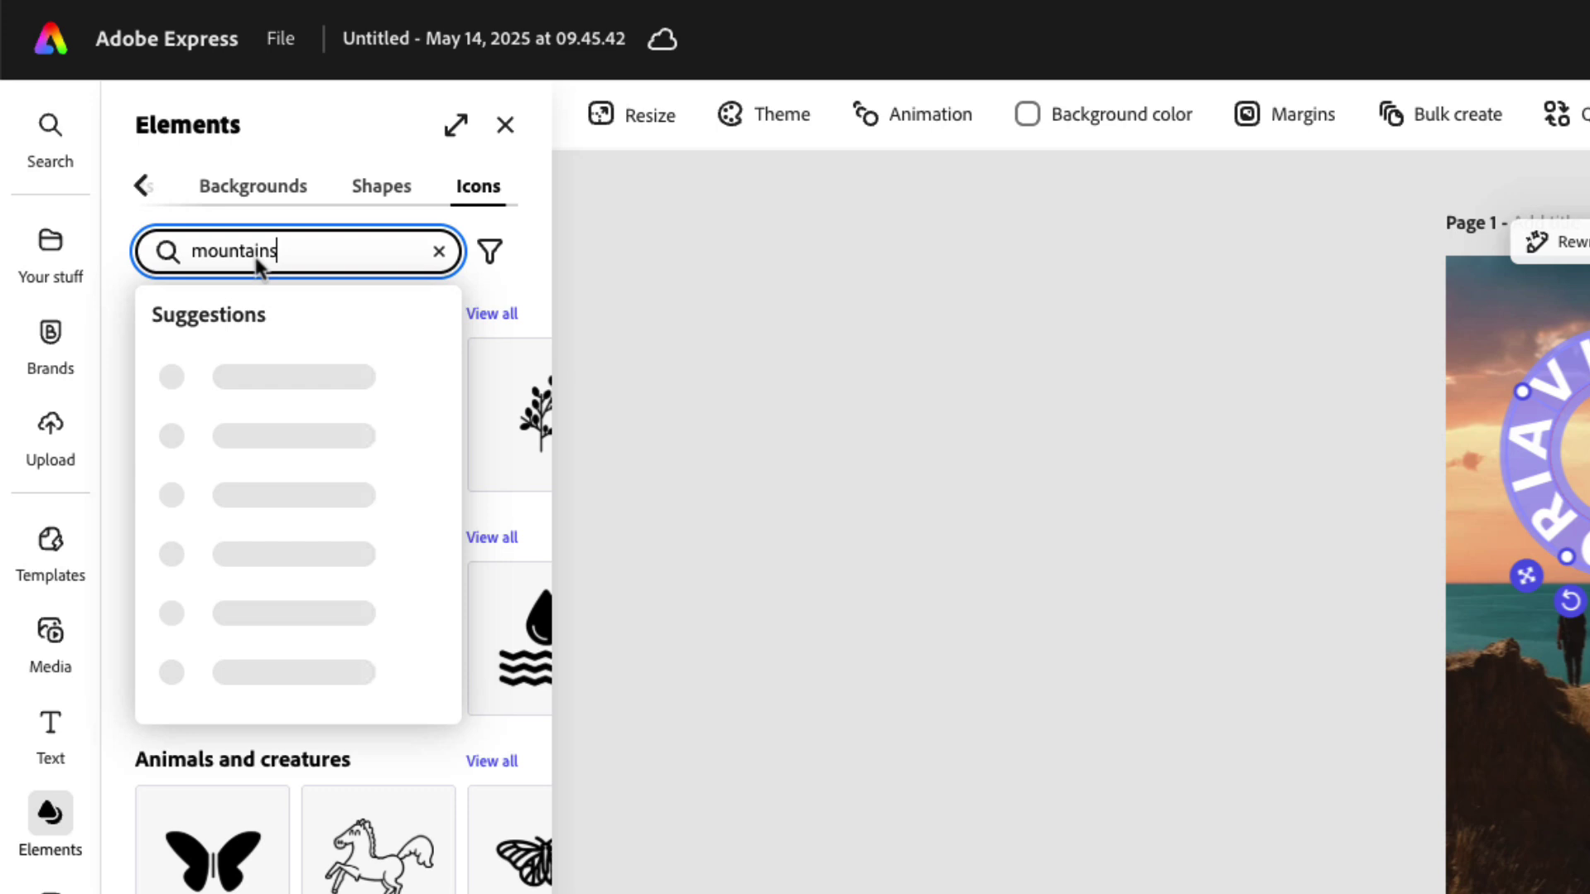
key("Return")
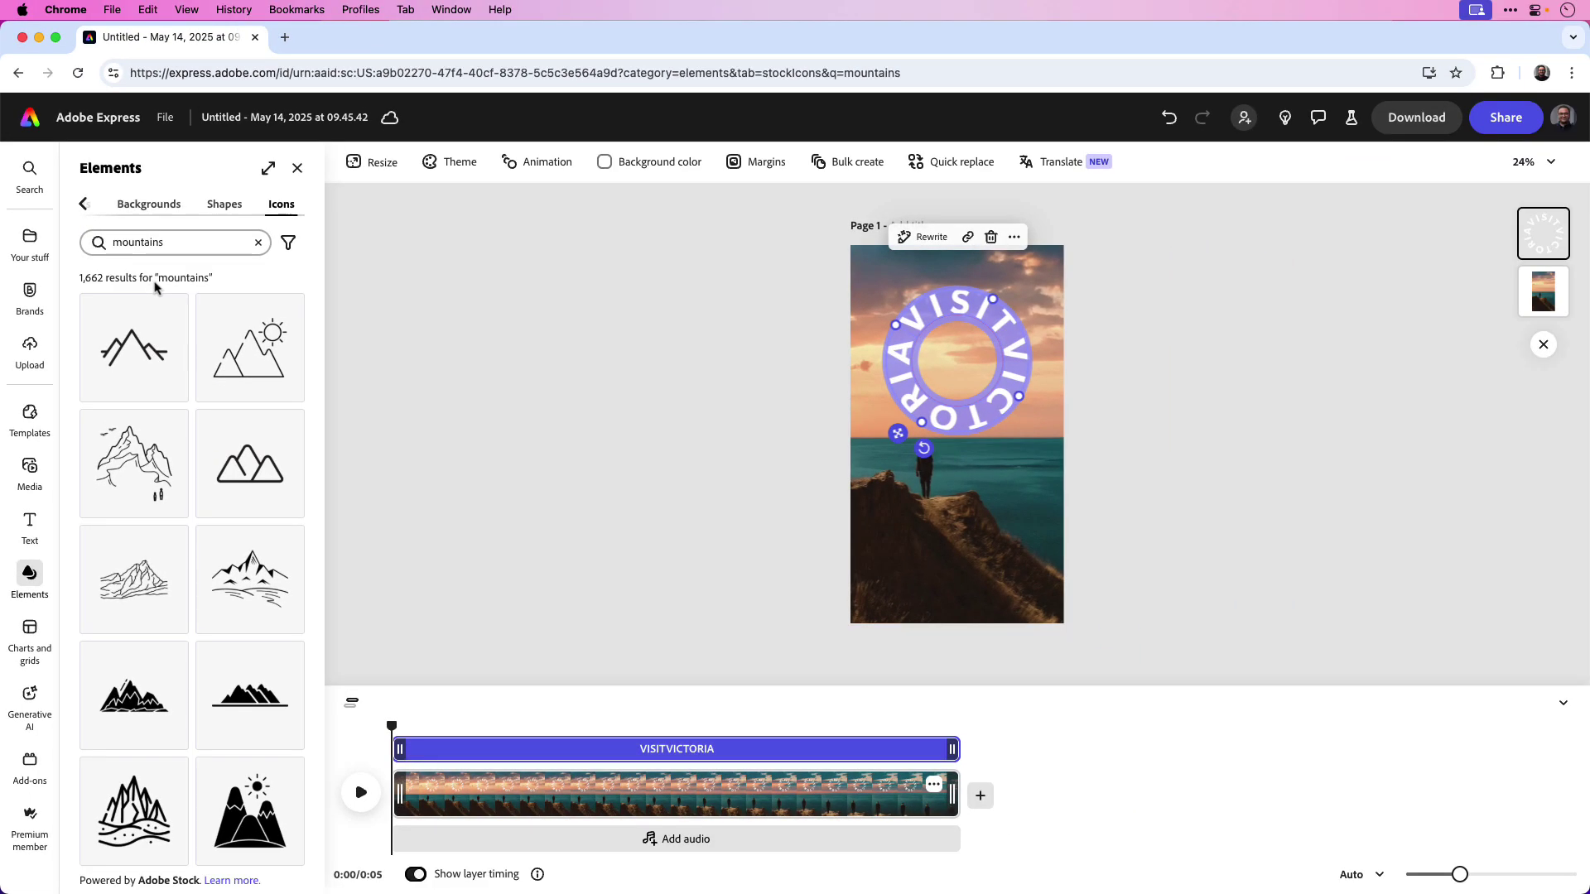
scroll(305, 347, "down", 5)
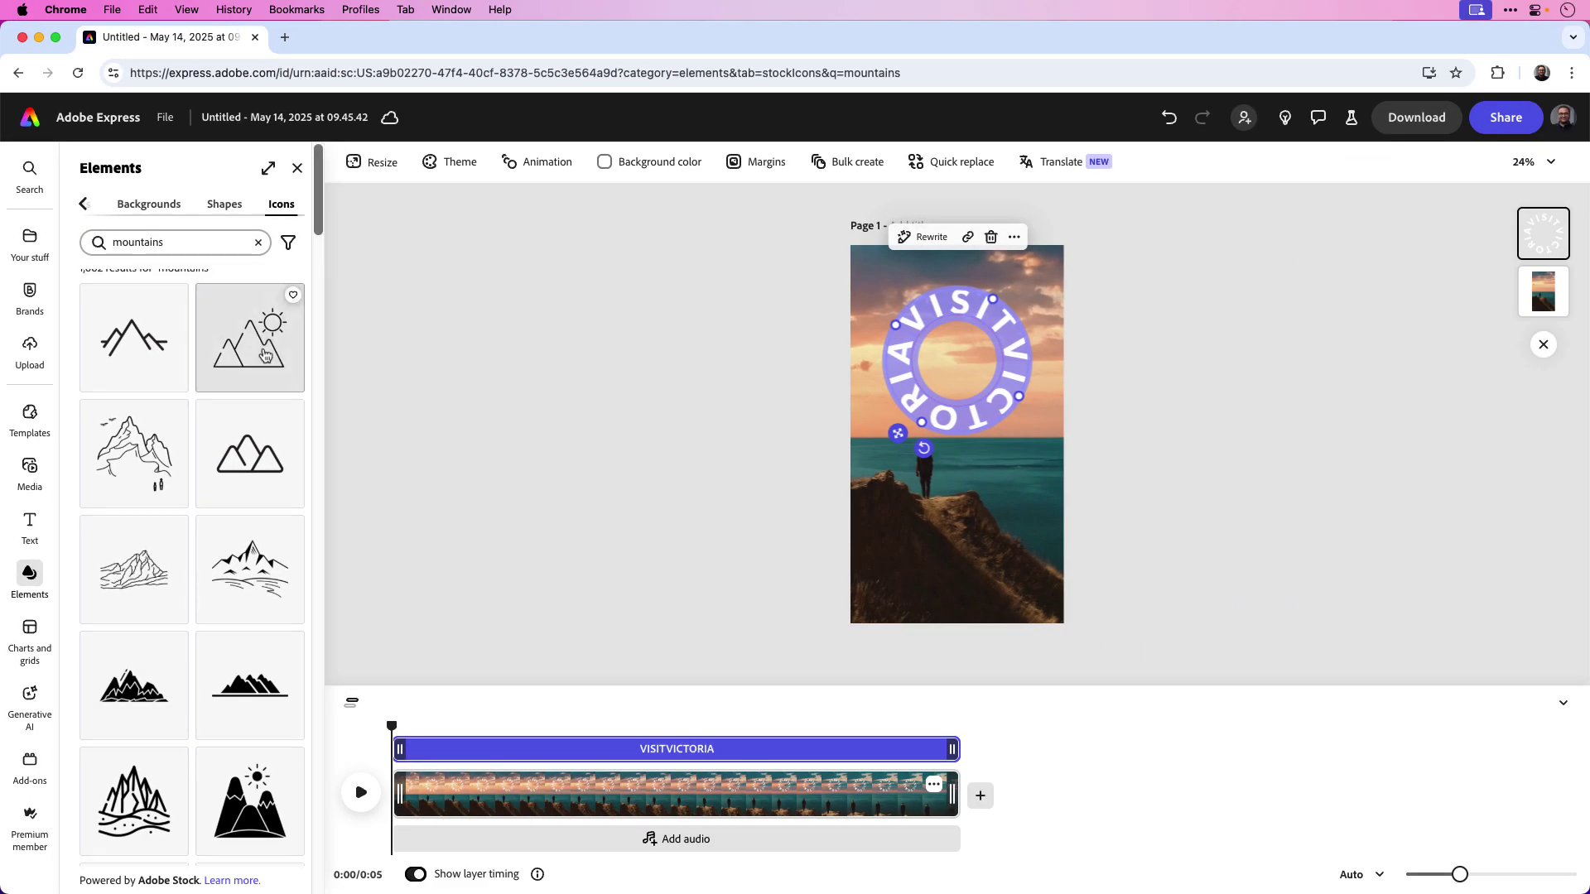
left_click_drag(320, 266, 313, 617)
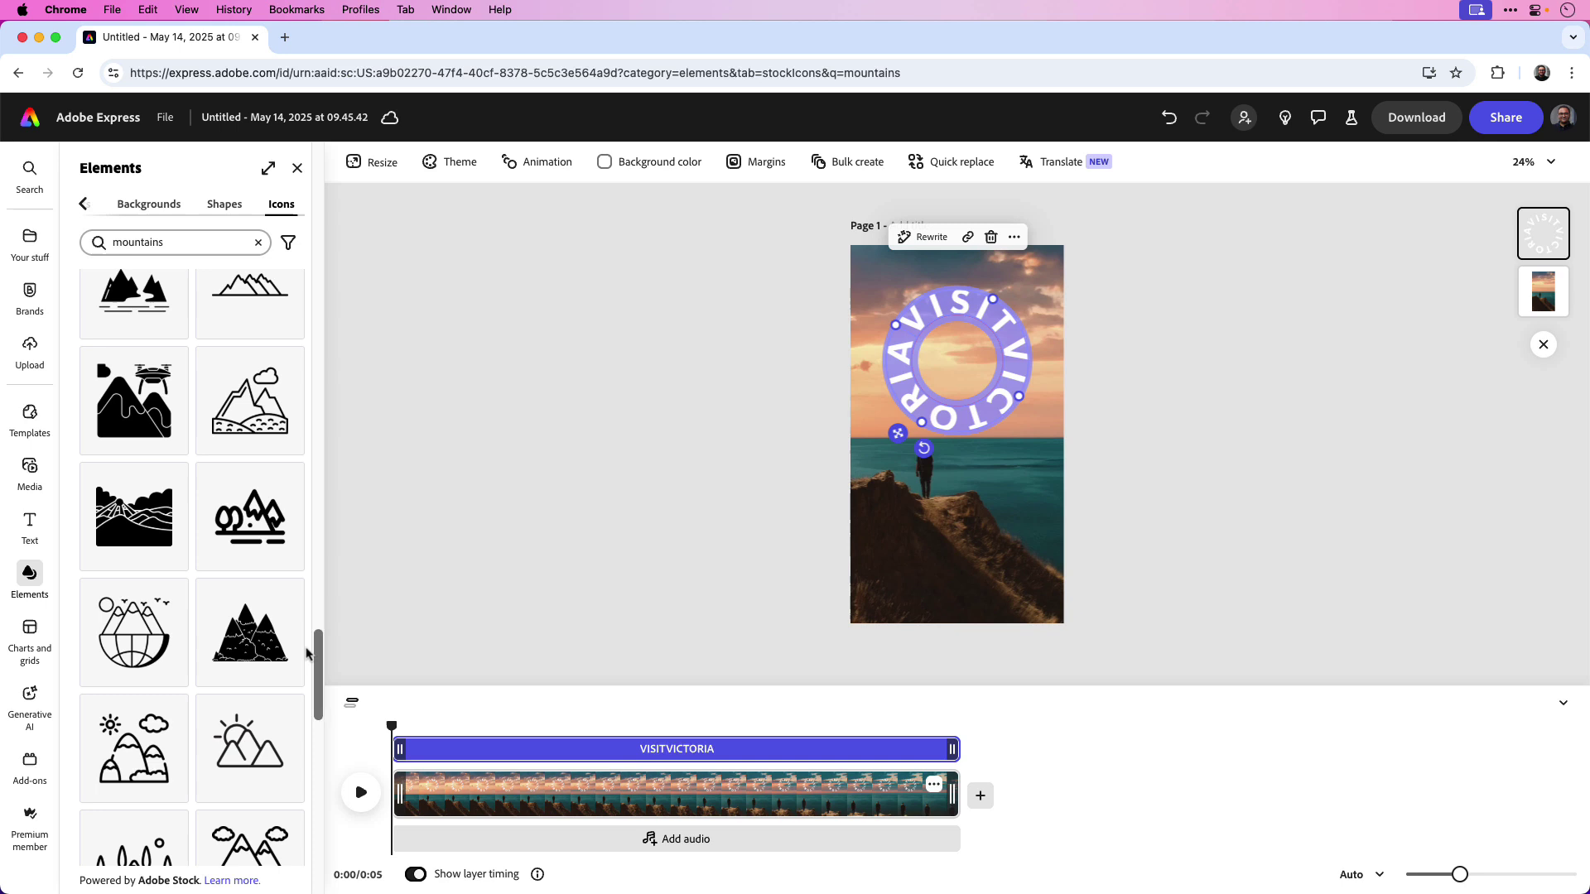
scroll(240, 571, "down", 5)
scroll(236, 560, "down", 10)
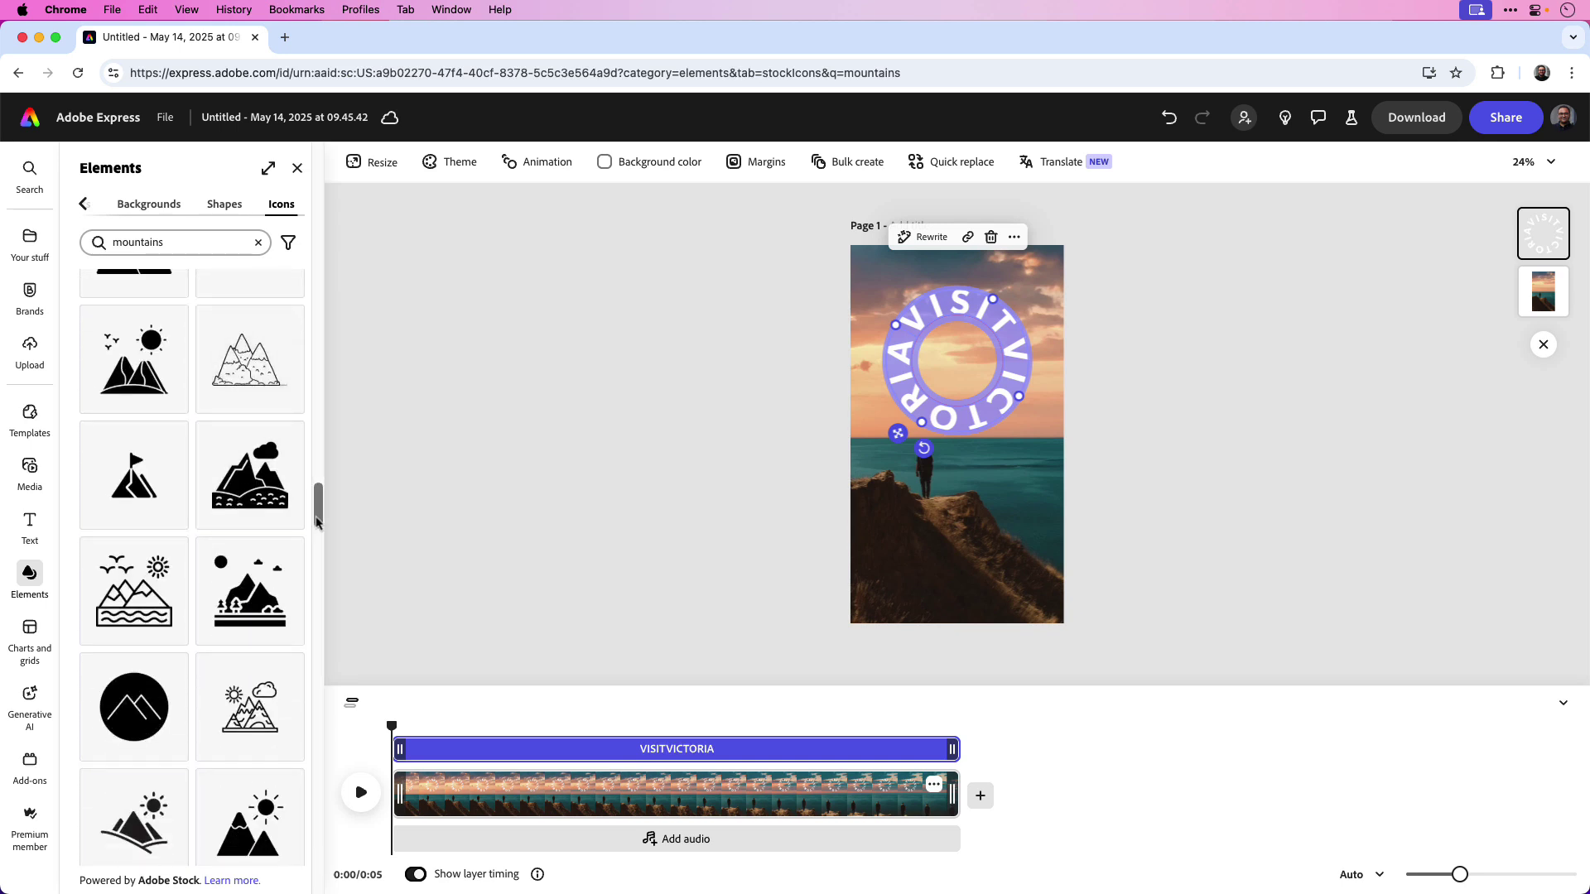
left_click_drag(318, 516, 319, 678)
scroll(133, 494, "down", 5)
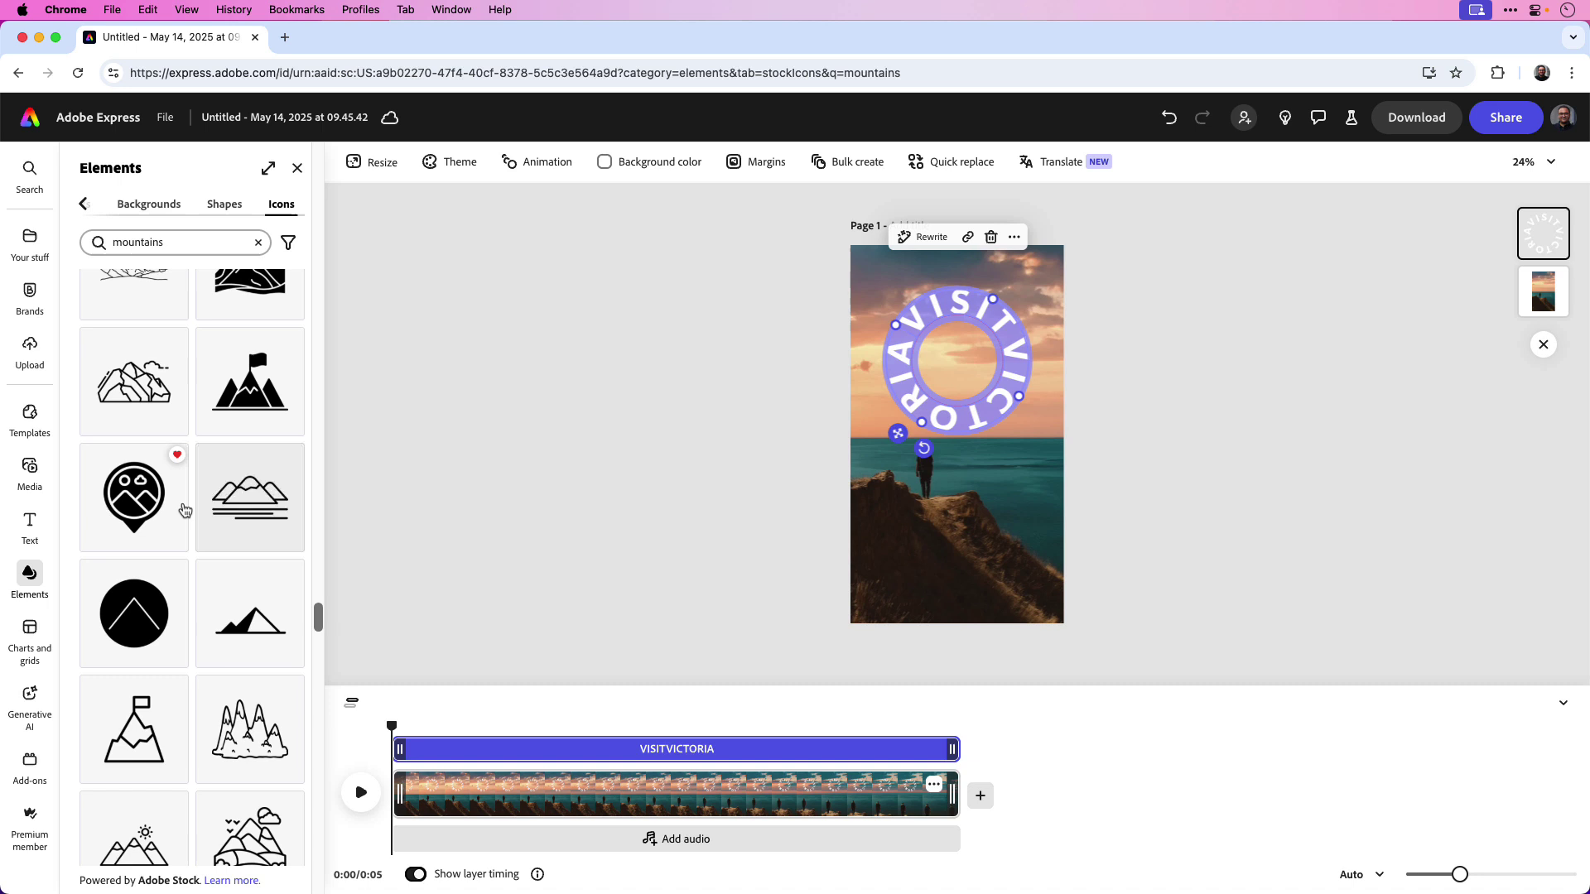
Add the mountain pin icon to the page and make it white.
left_click(132, 495)
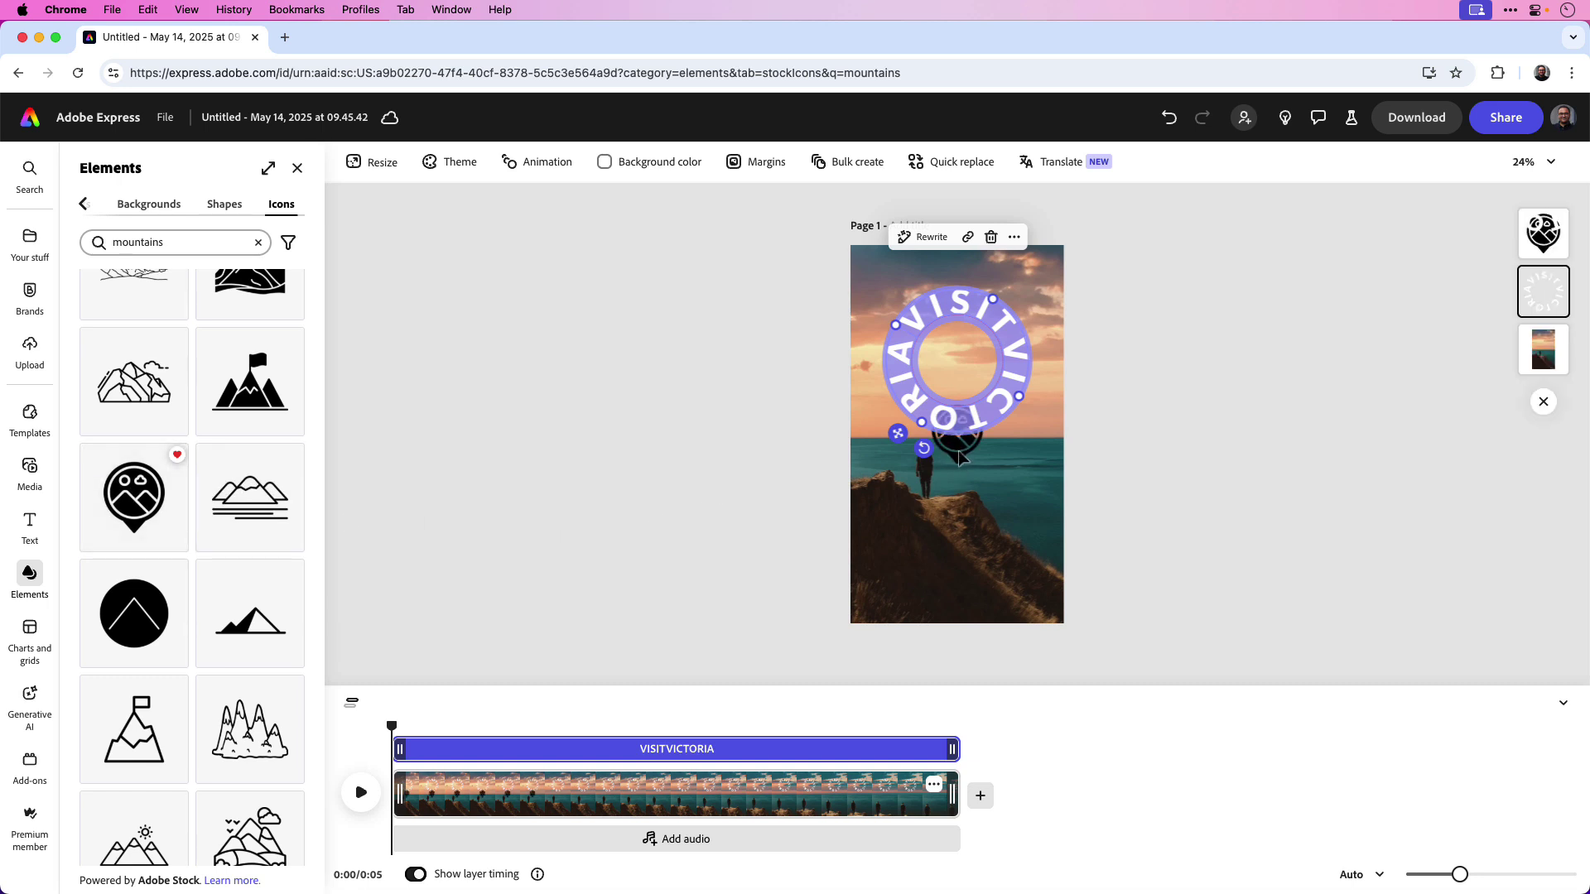
left_click_drag(959, 458, 958, 525)
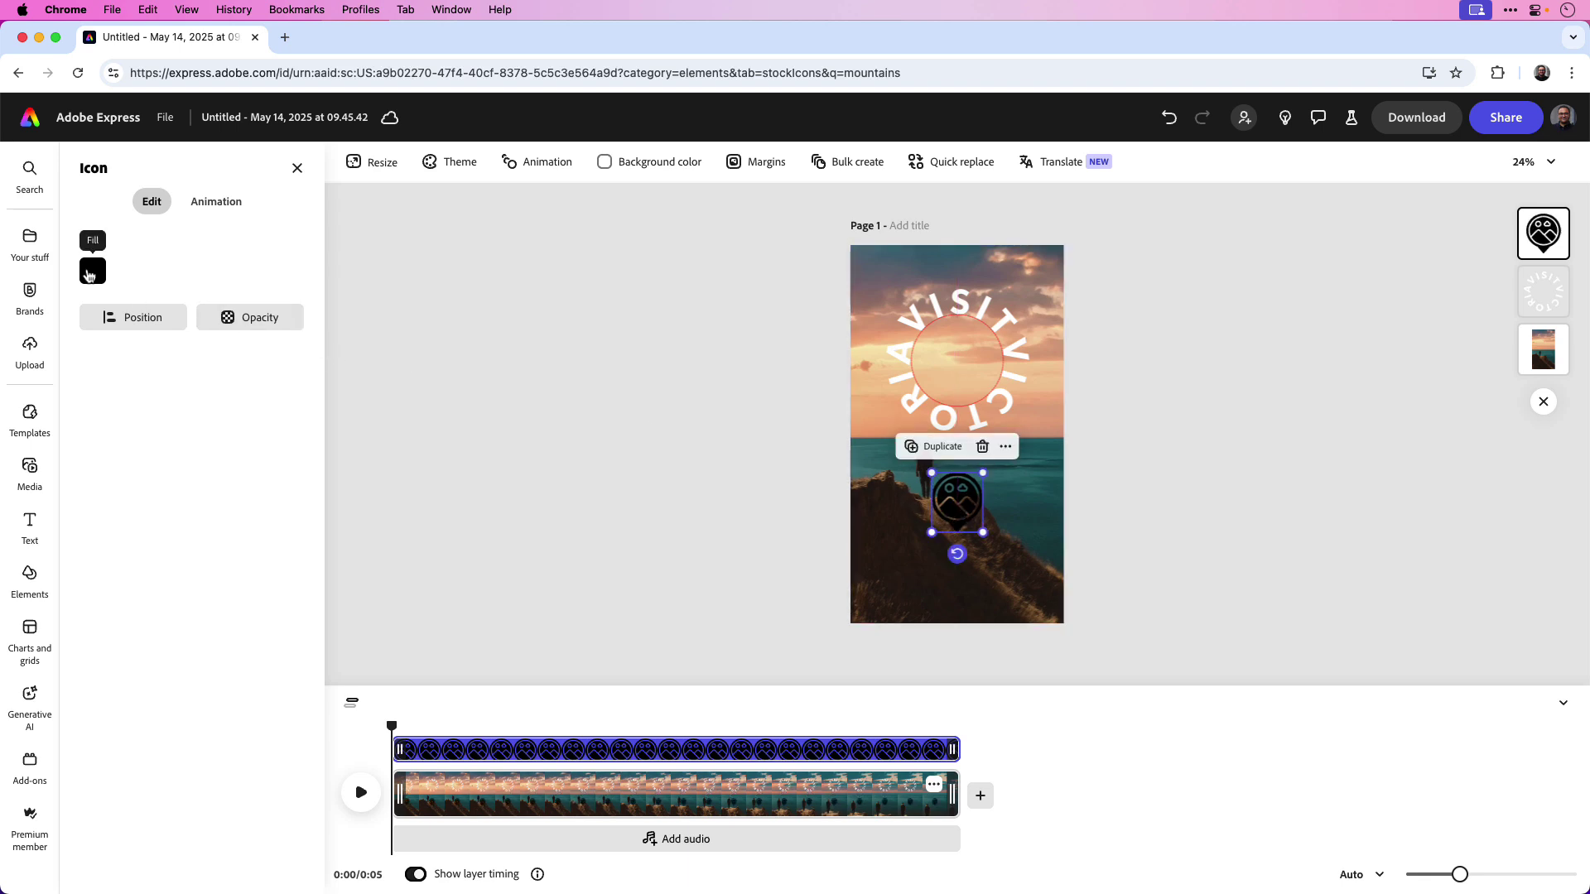
left_click(92, 271)
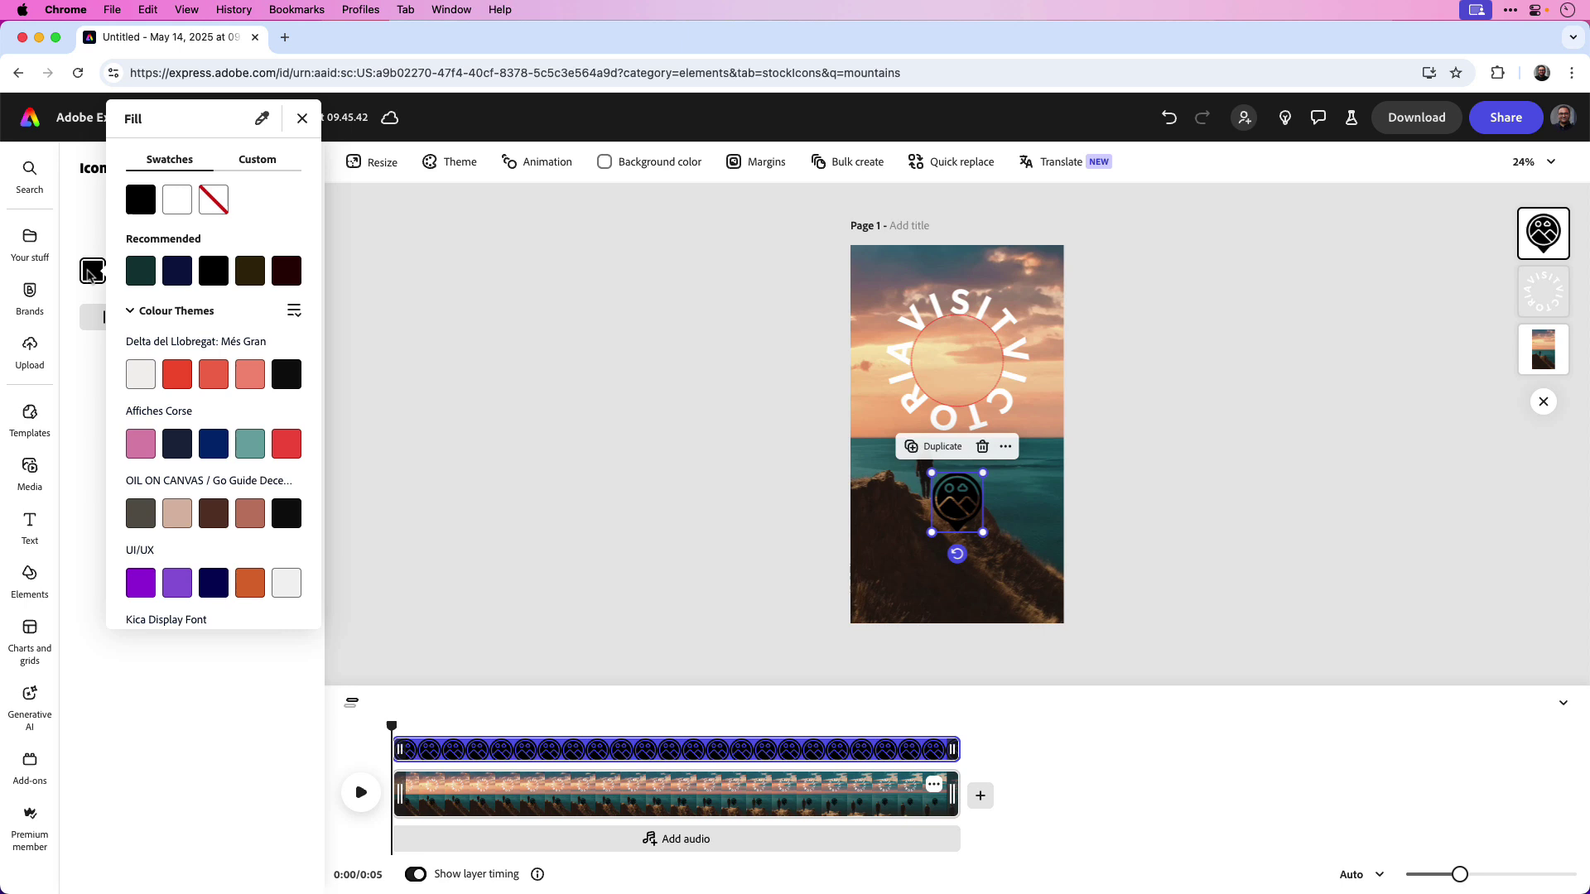
left_click(182, 210)
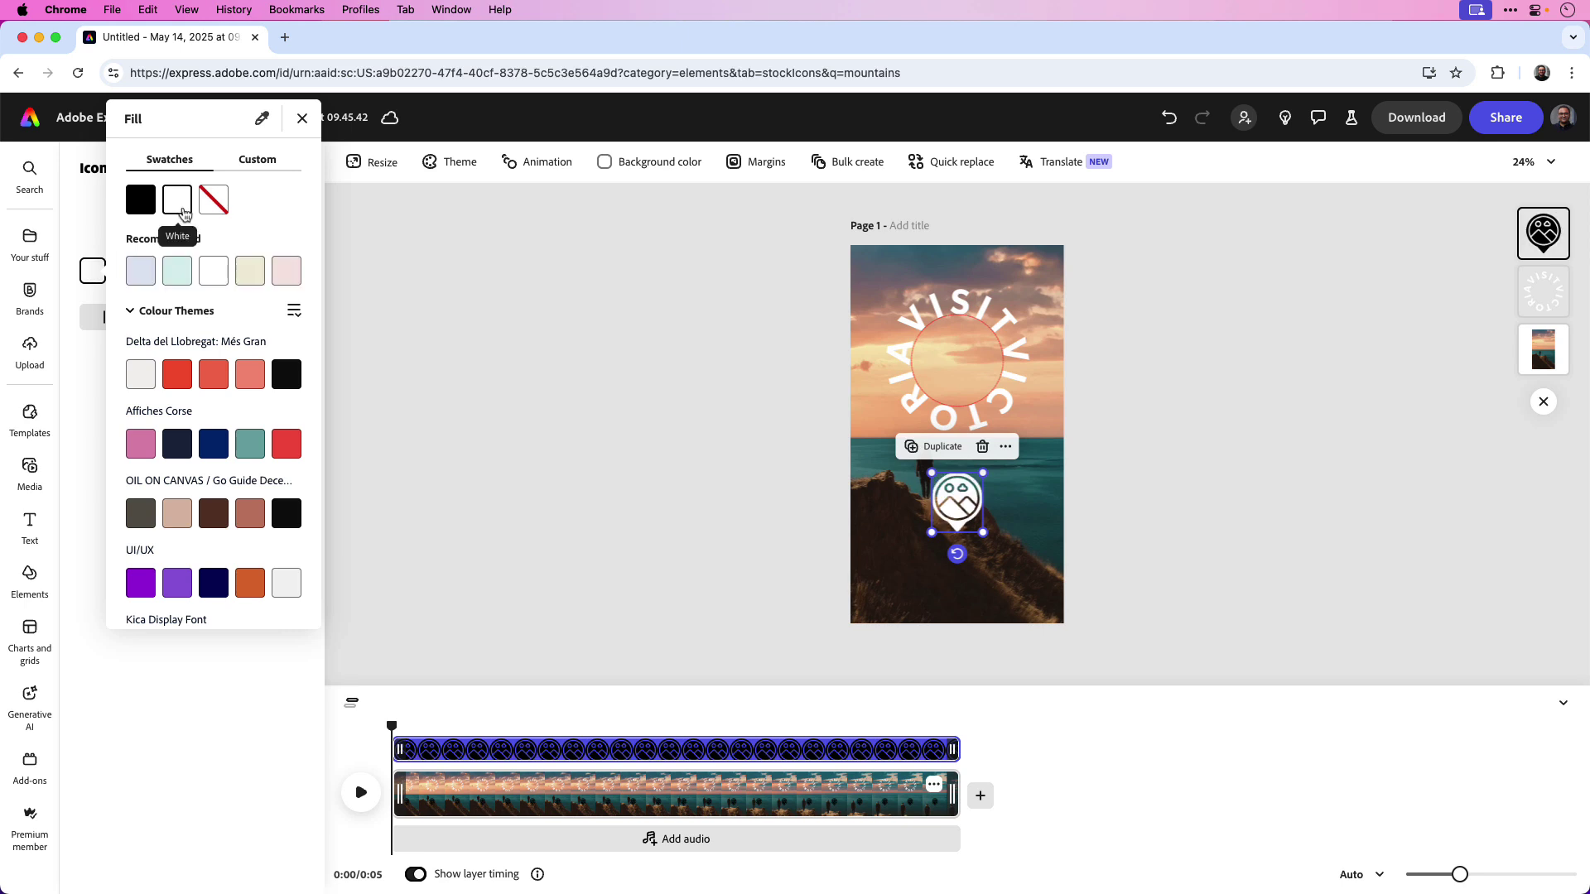
left_click(956, 520)
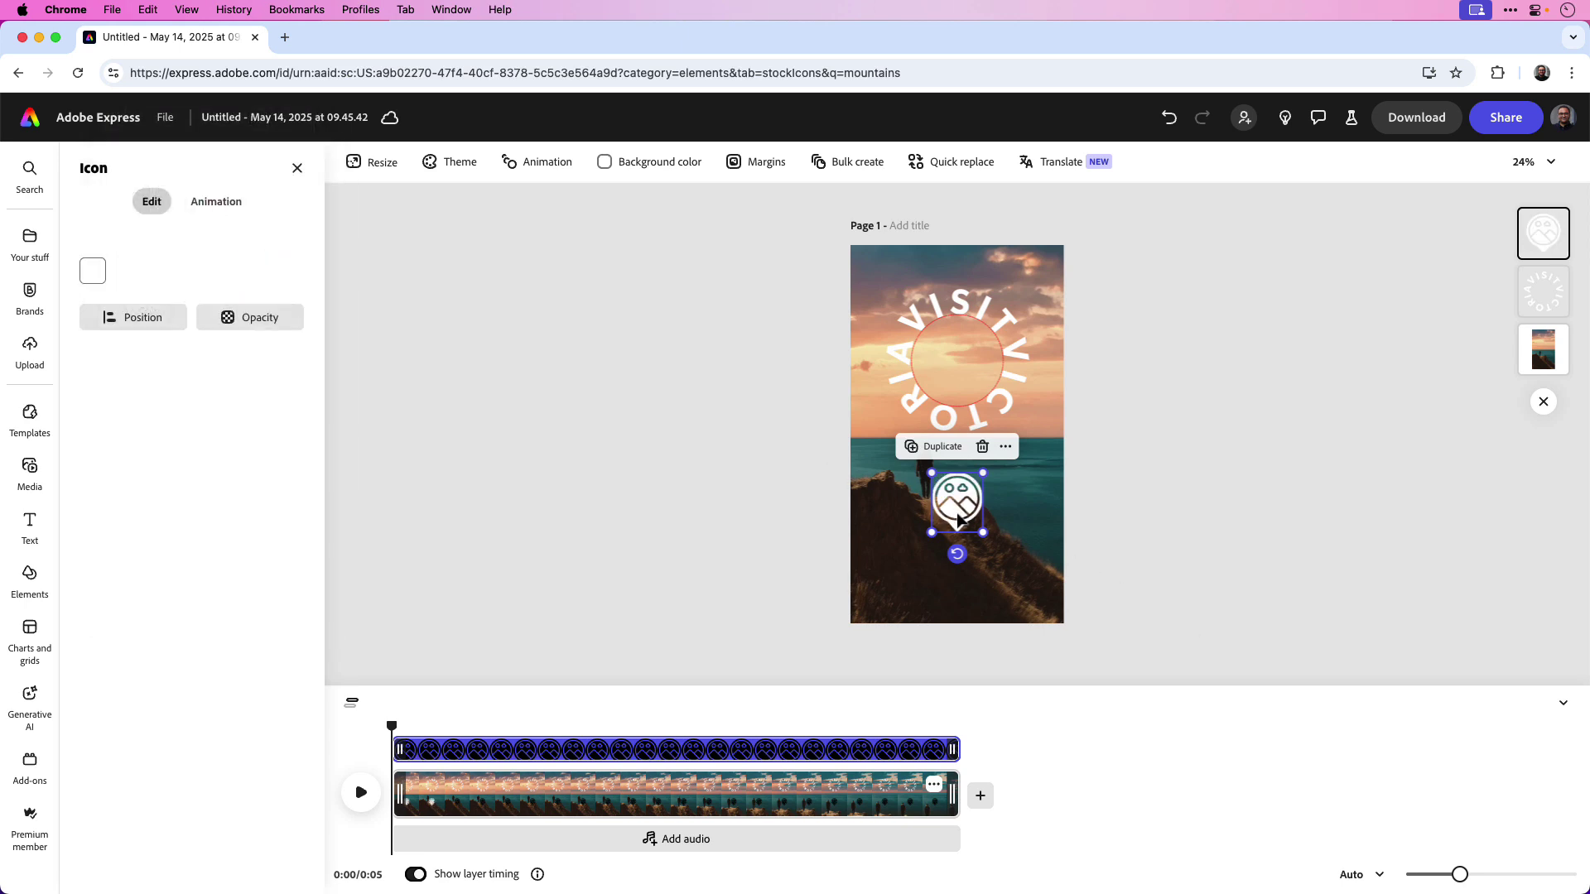
Centre the white icon inside the circular text and preview the scene.
left_click_drag(957, 520, 959, 377)
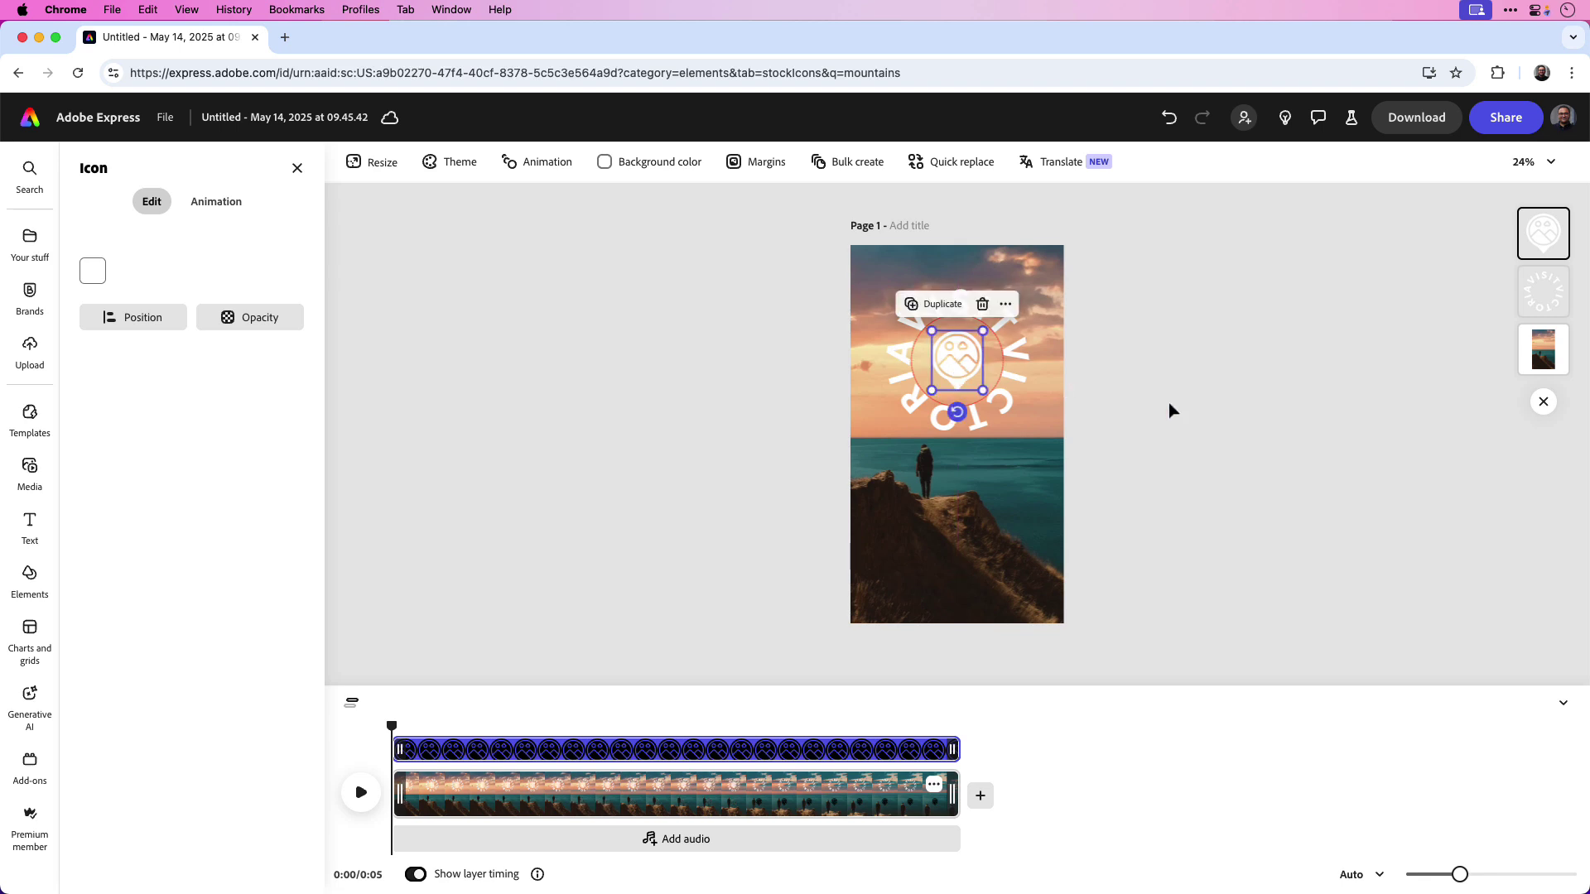
left_click(361, 793)
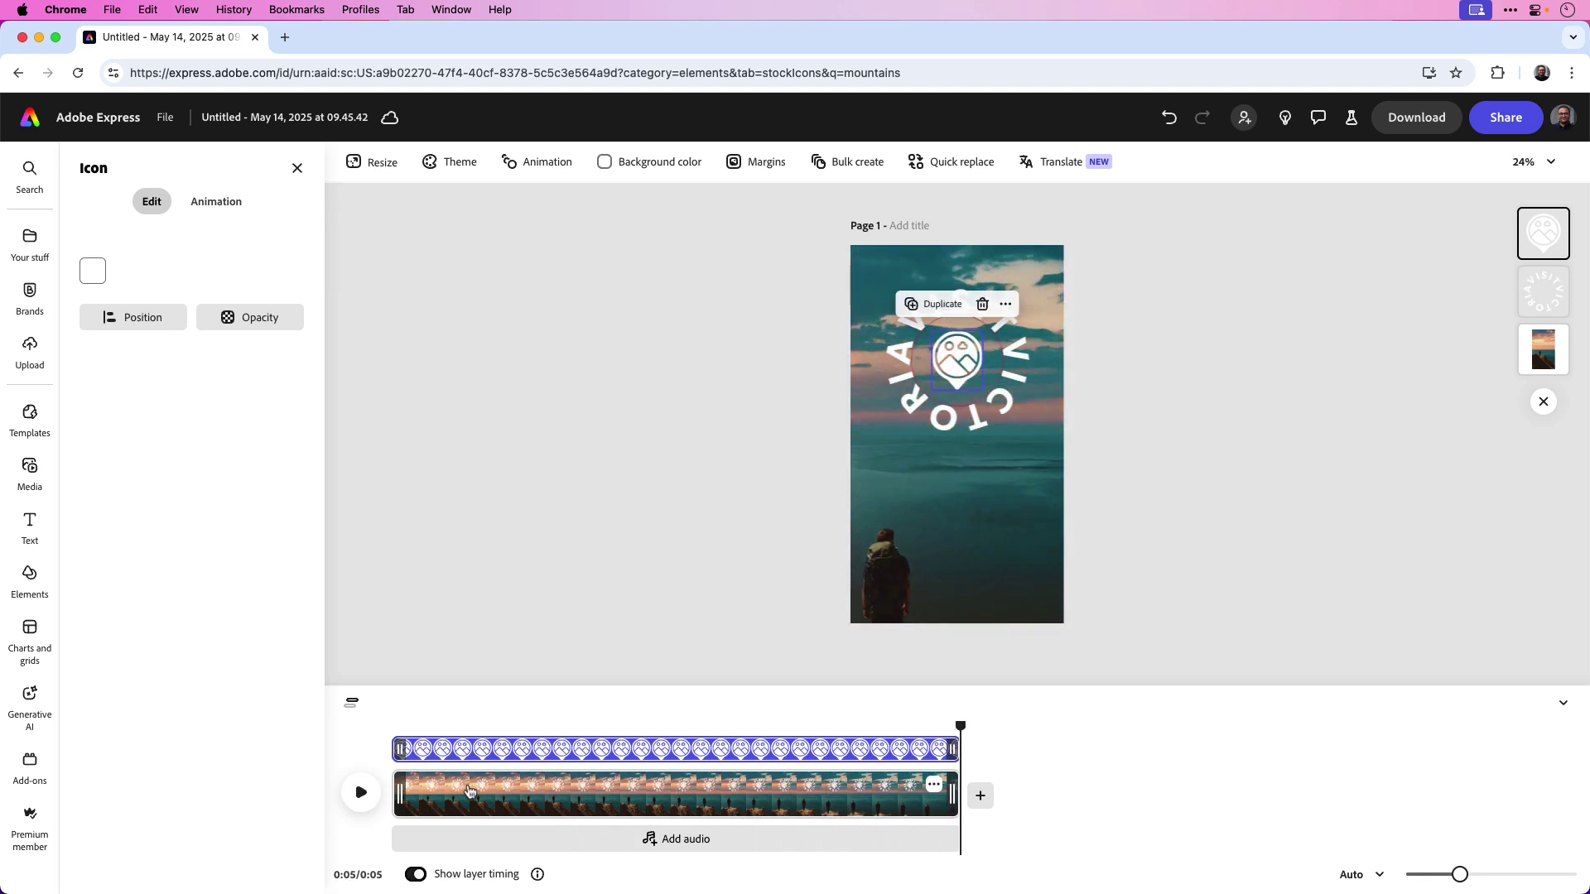
left_click_drag(946, 727, 392, 727)
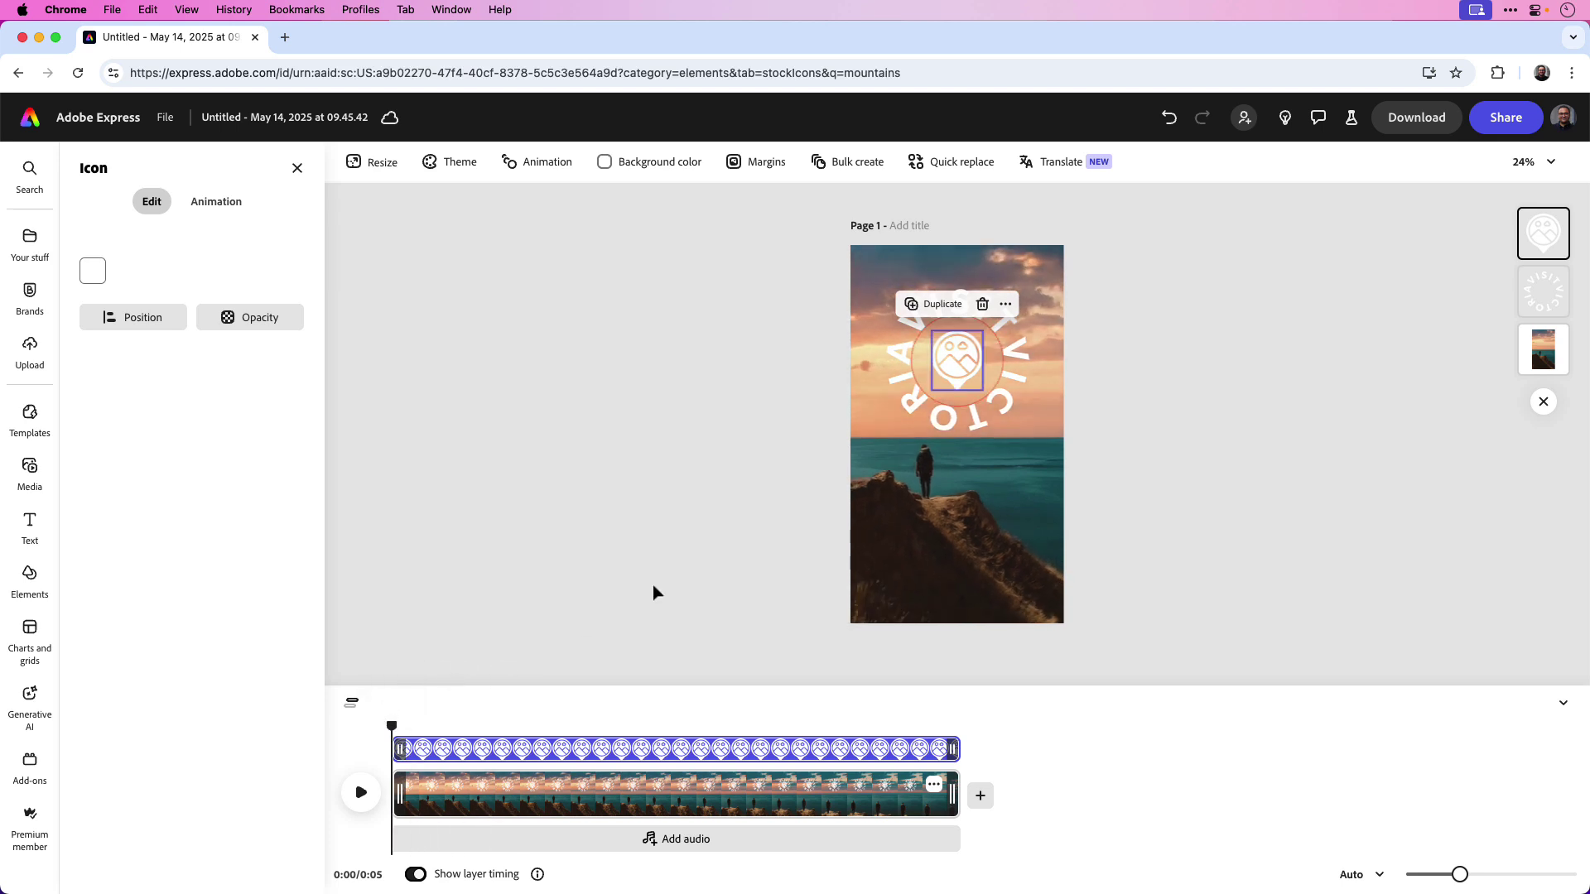
Apply a Typewriter entrance animation to the circular VISITVICTORIA text.
left_click(943, 424)
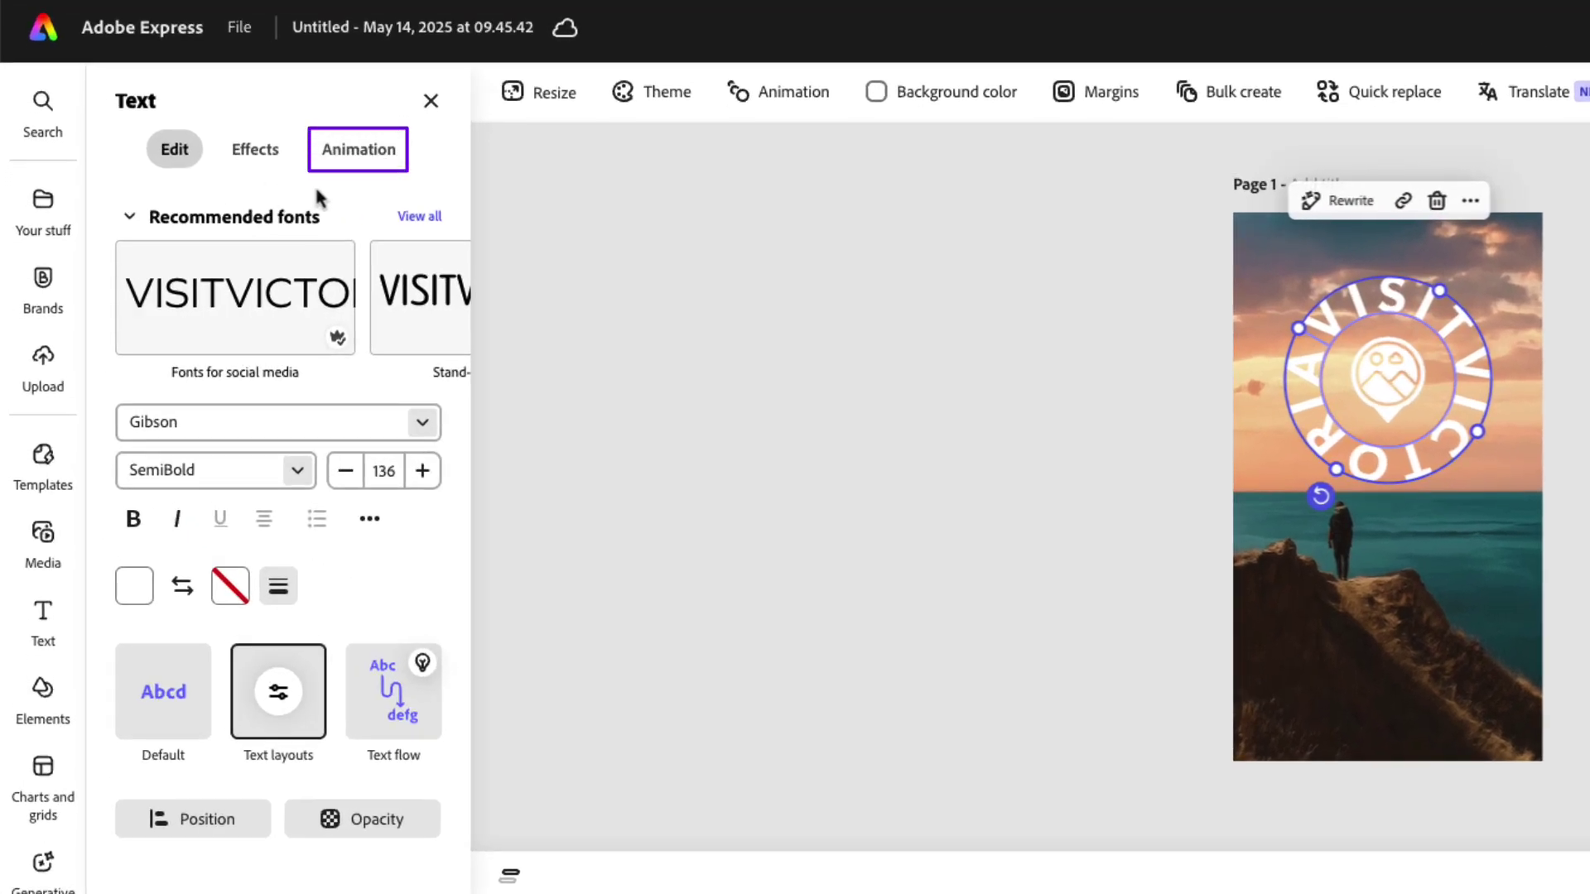
left_click(362, 168)
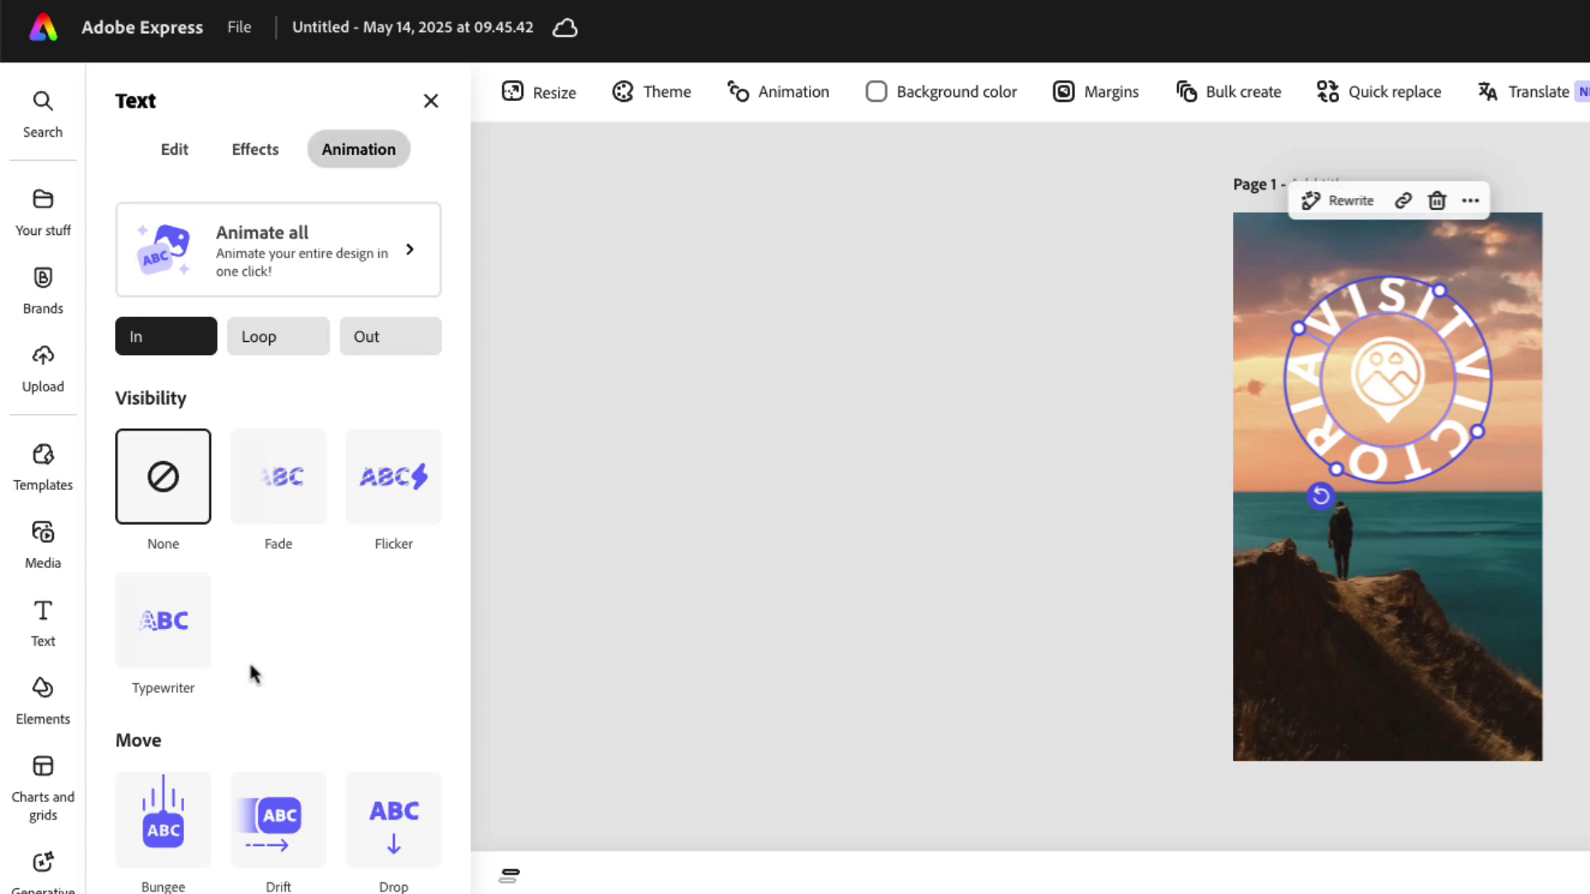
left_click(184, 656)
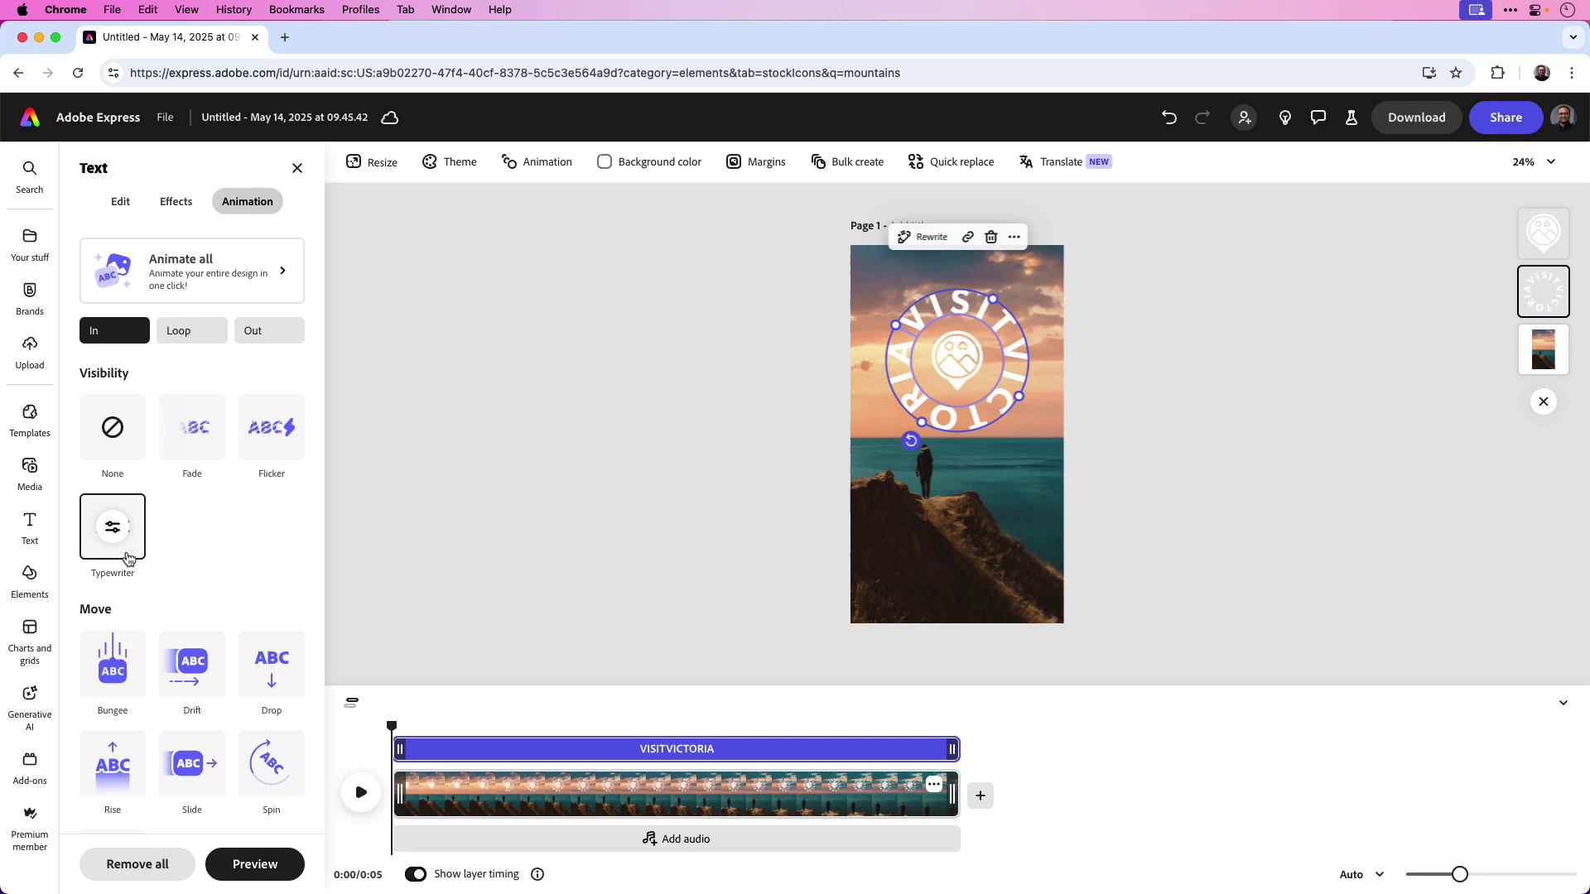
left_click(276, 868)
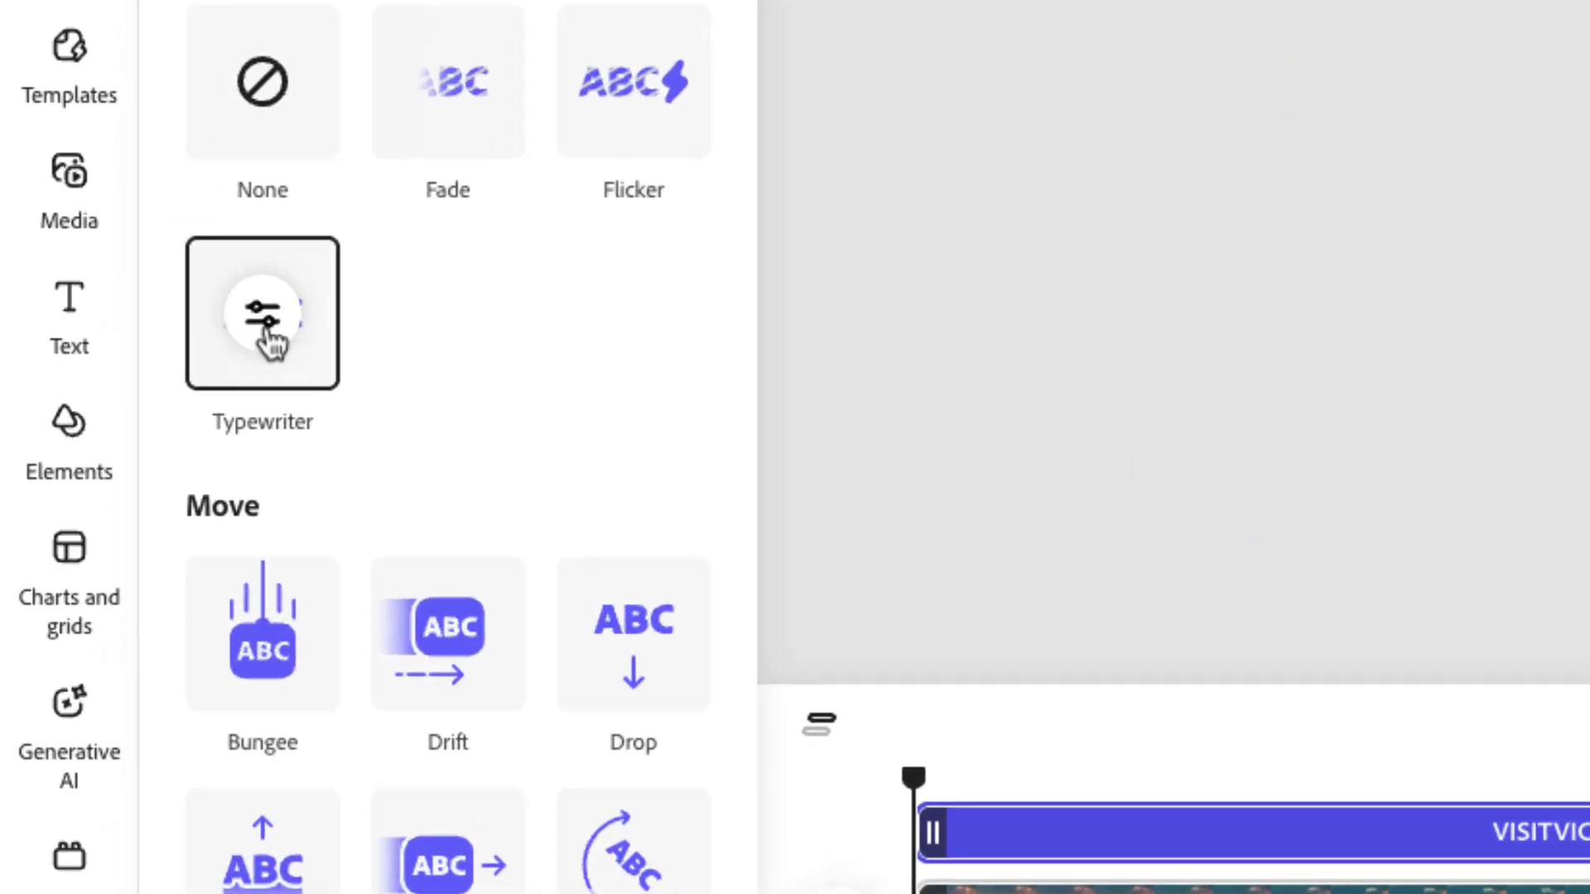
Set the Typewriter duration to 1.5s, keeping the Character segment.
left_click(267, 329)
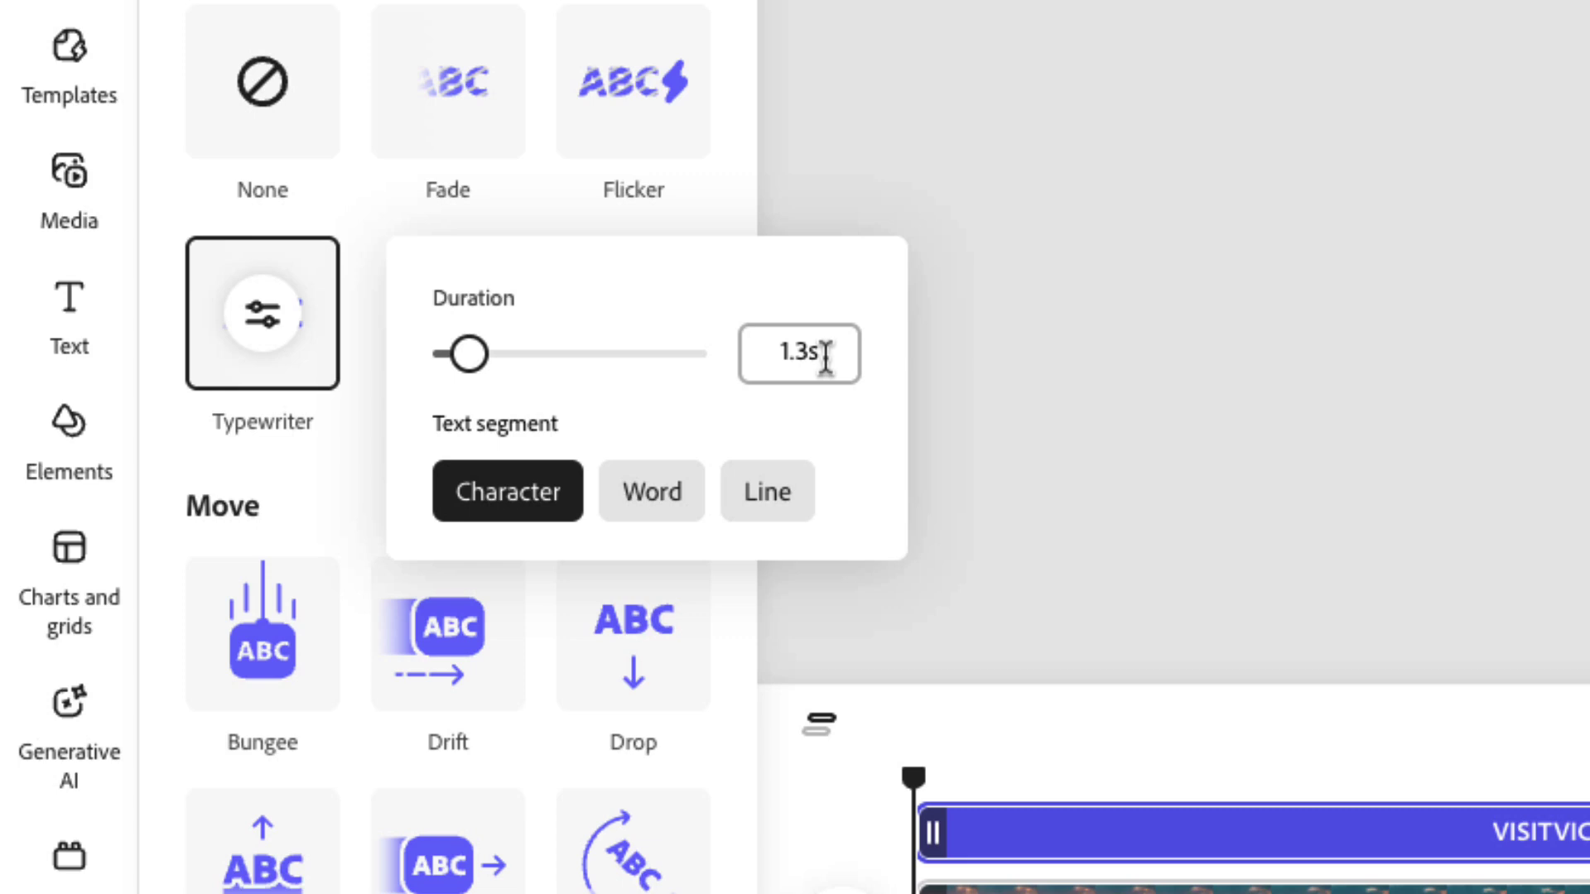
left_click_drag(825, 354, 752, 354)
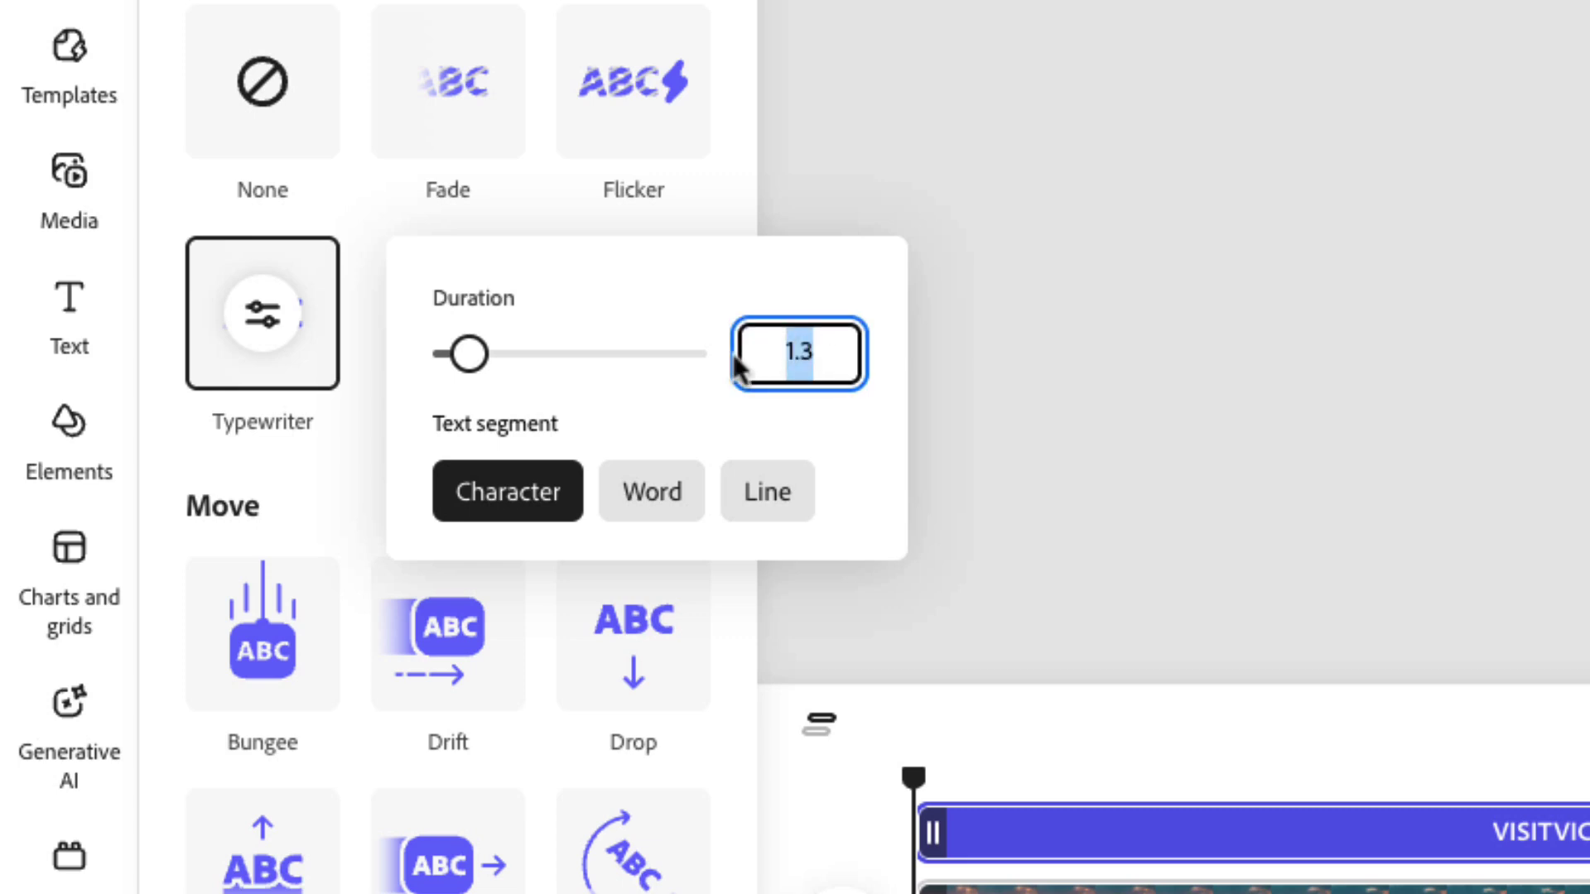
type("1.5")
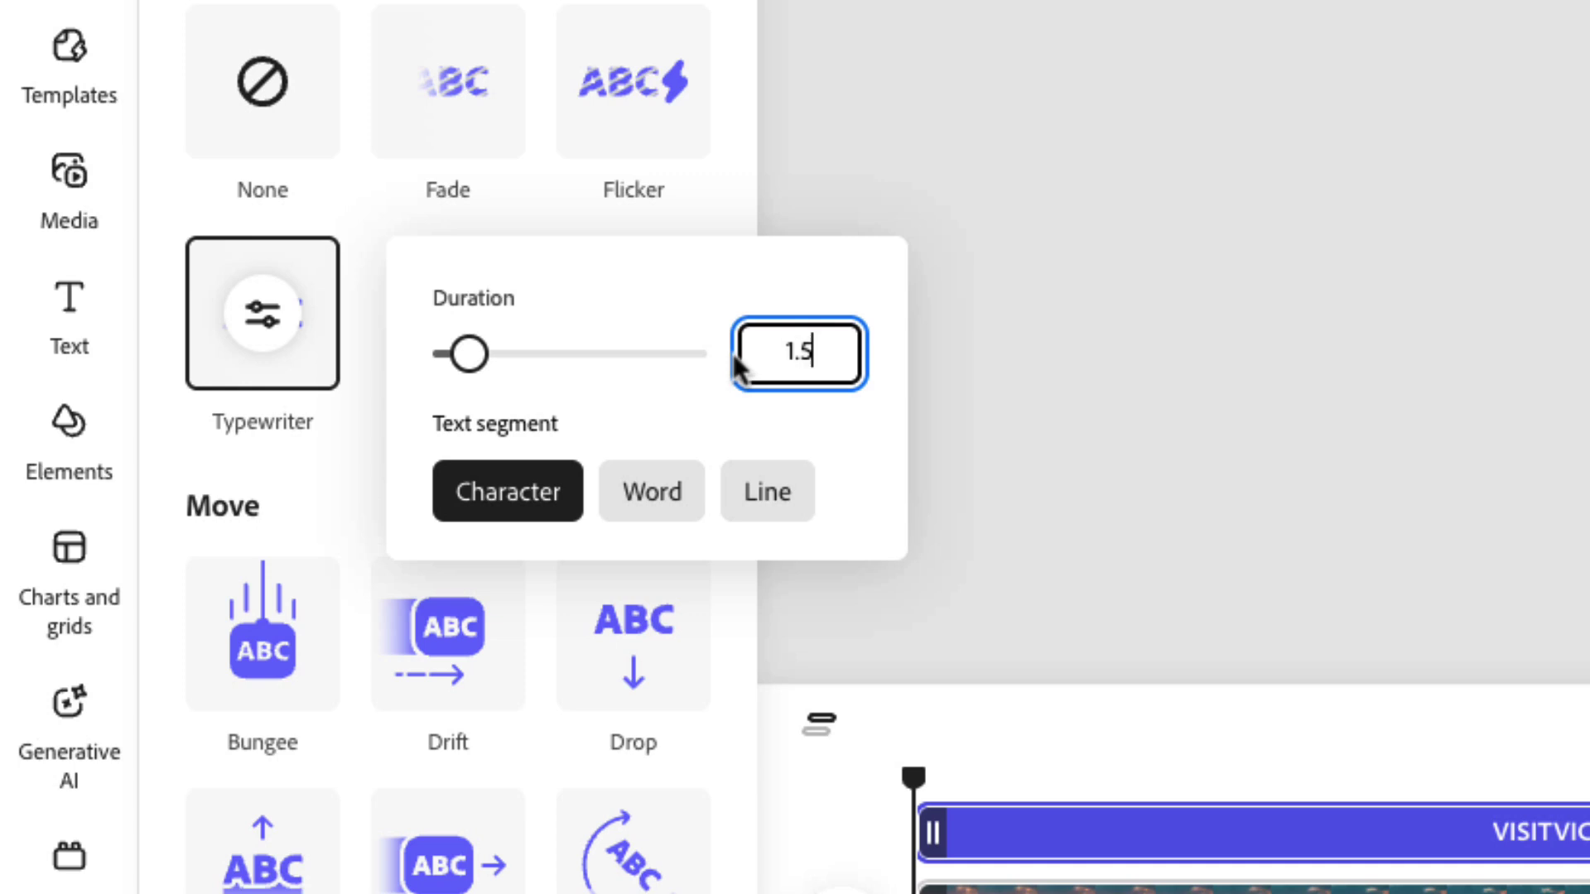
key("Tab")
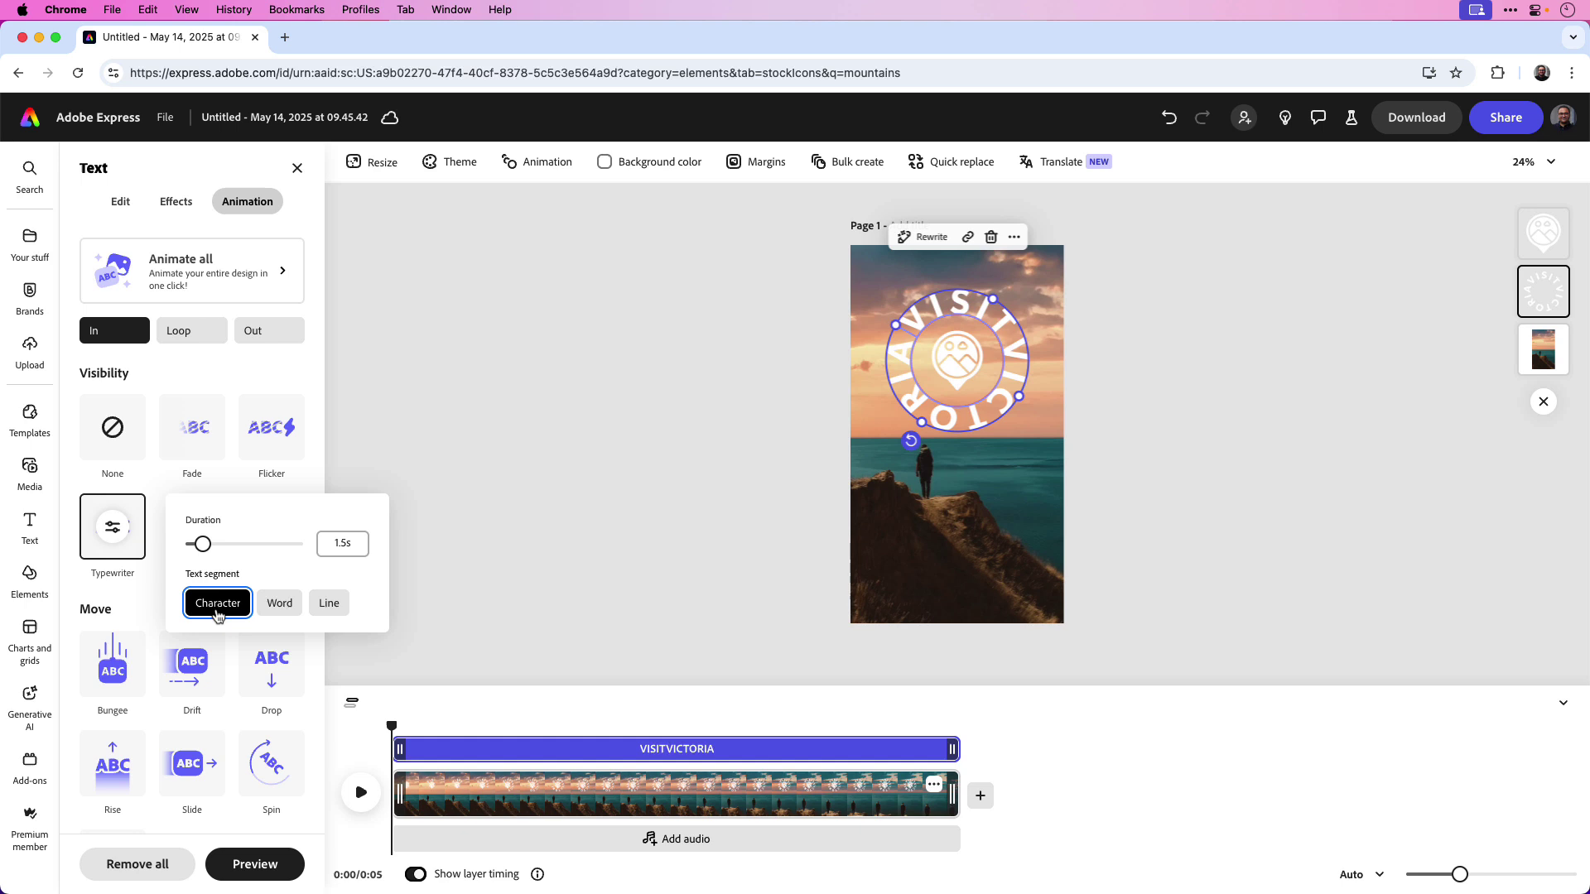
left_click(270, 611)
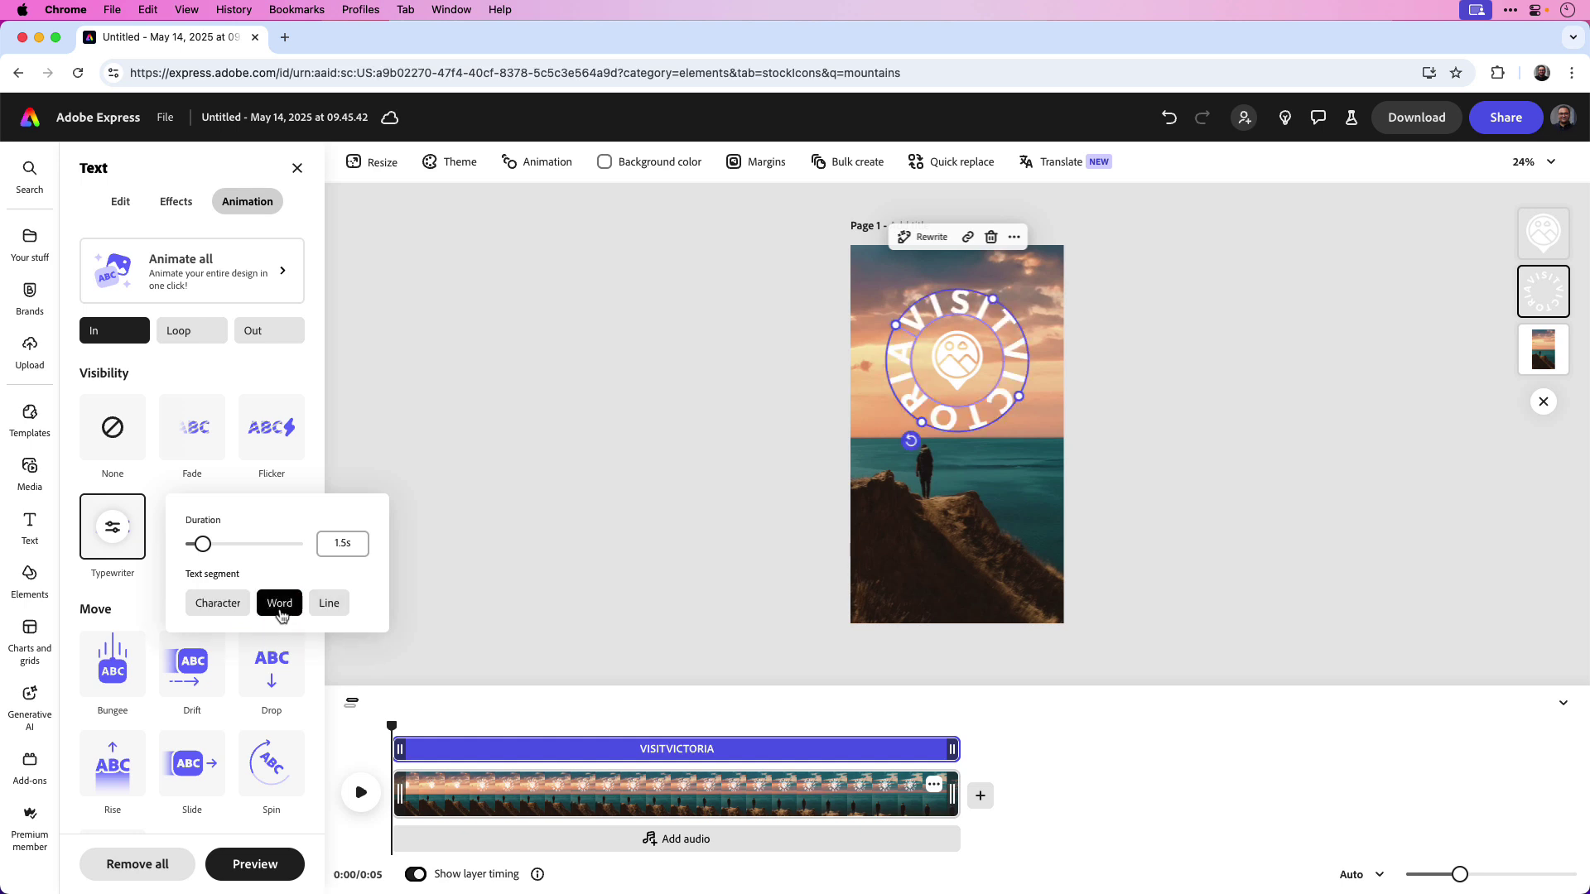
left_click(222, 613)
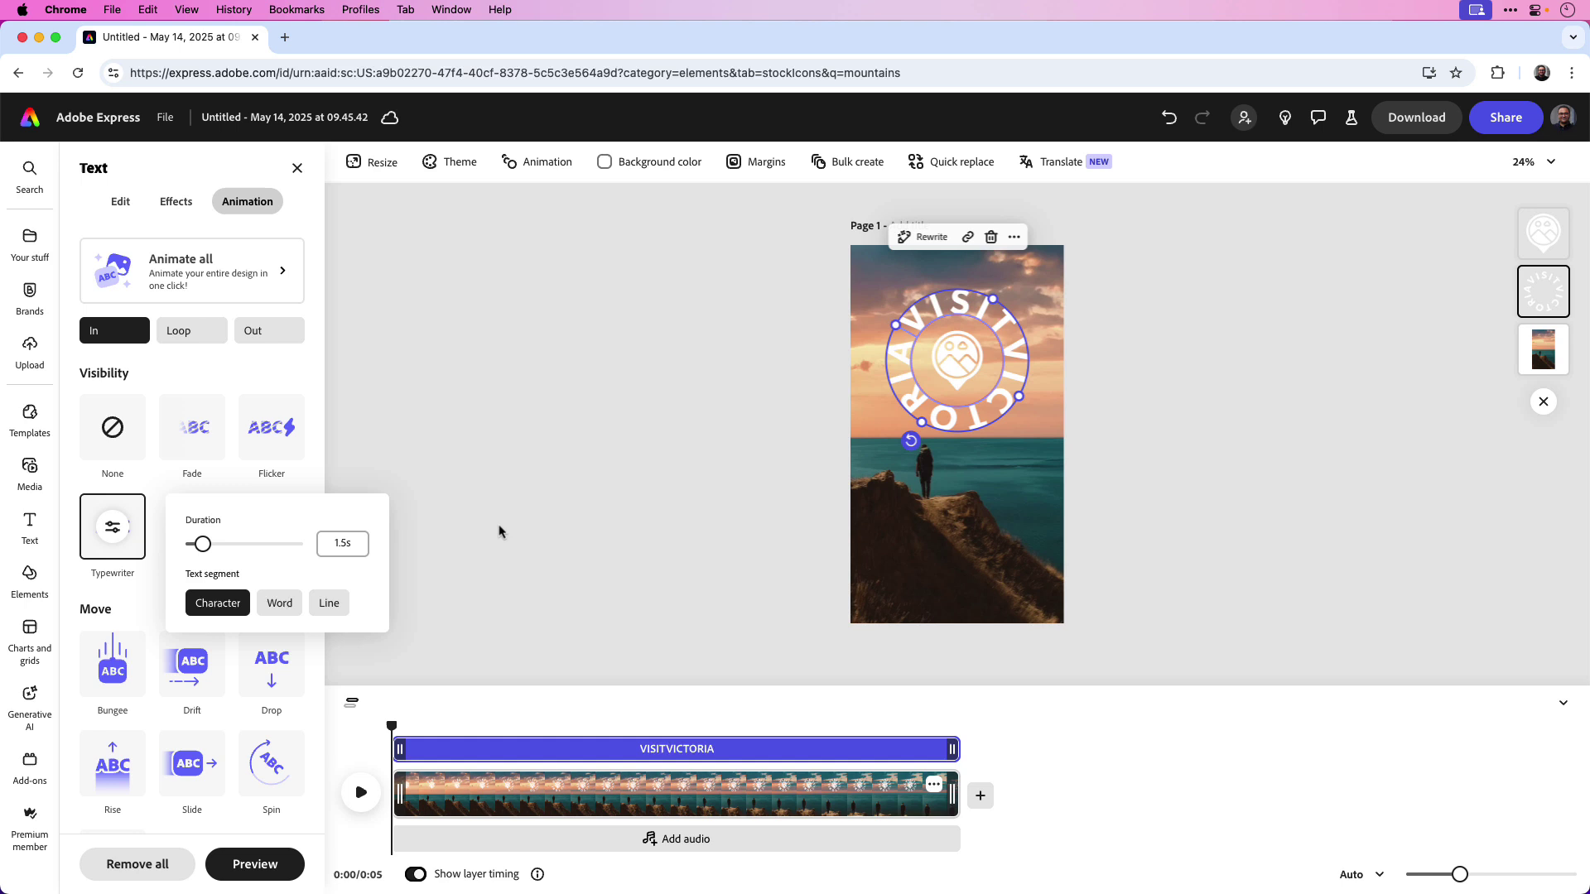
Give the centre mountain pin icon a 1-second downward Bungee entrance with 2 bounces and fade.
left_click(951, 369)
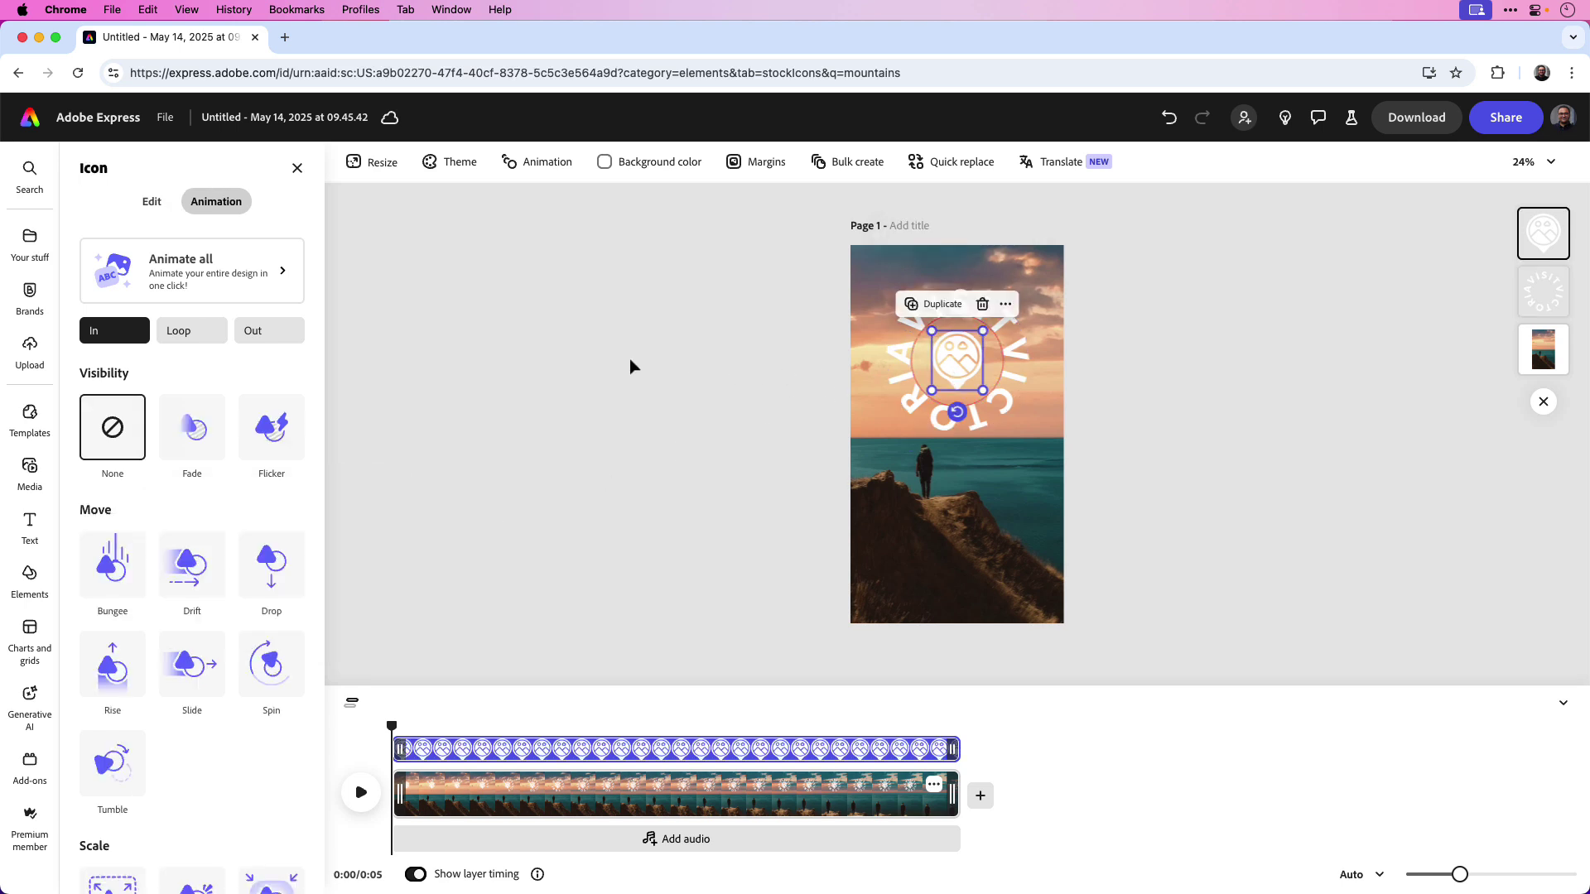
left_click(131, 580)
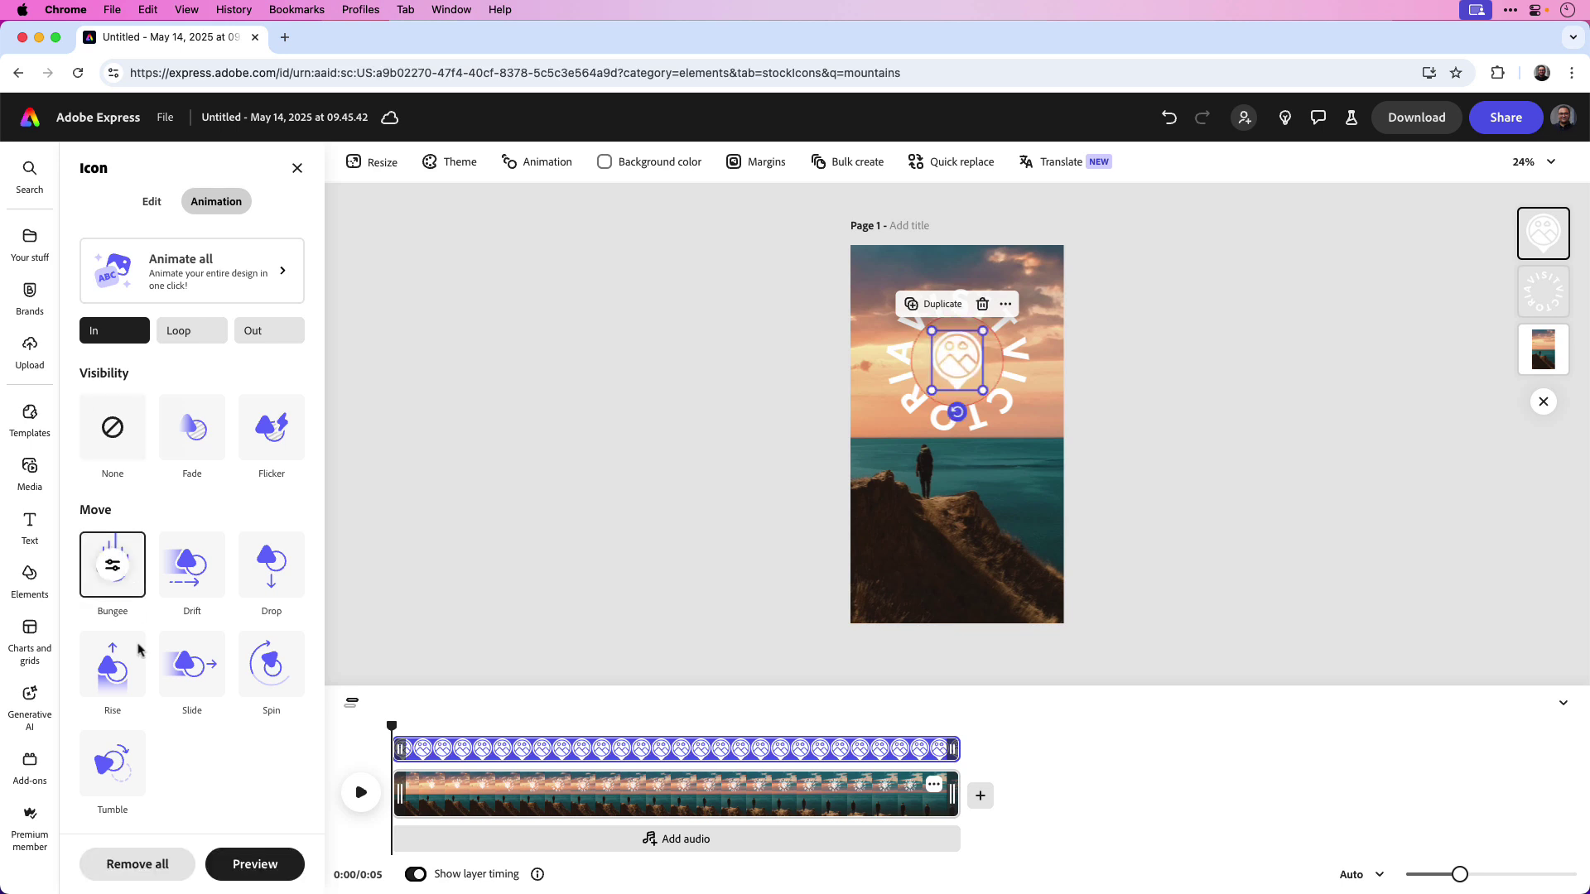
left_click(253, 867)
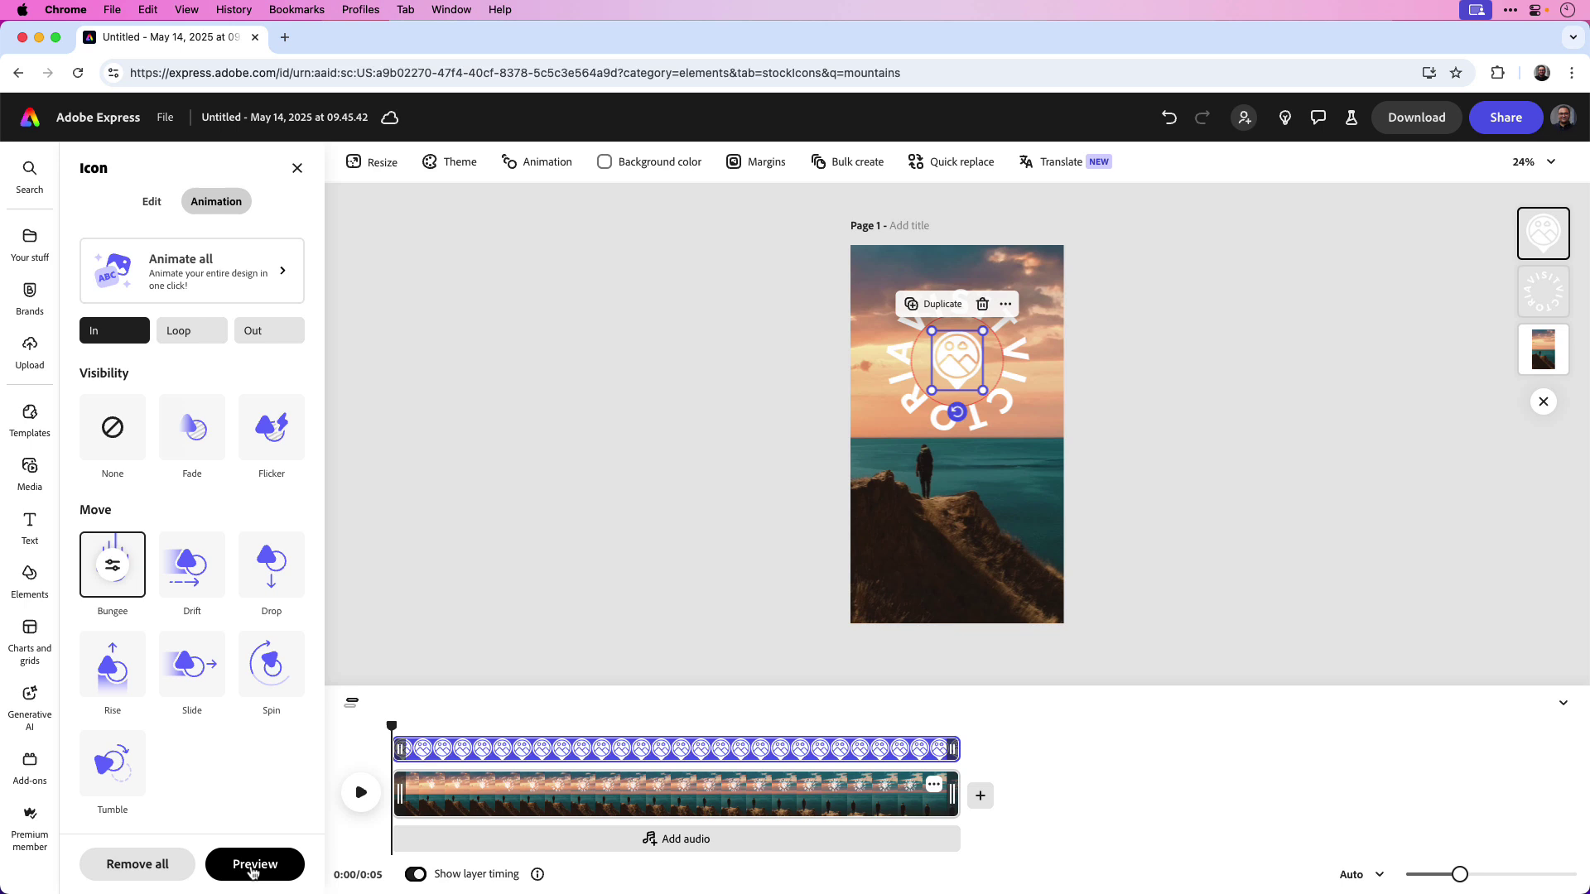
left_click(114, 570)
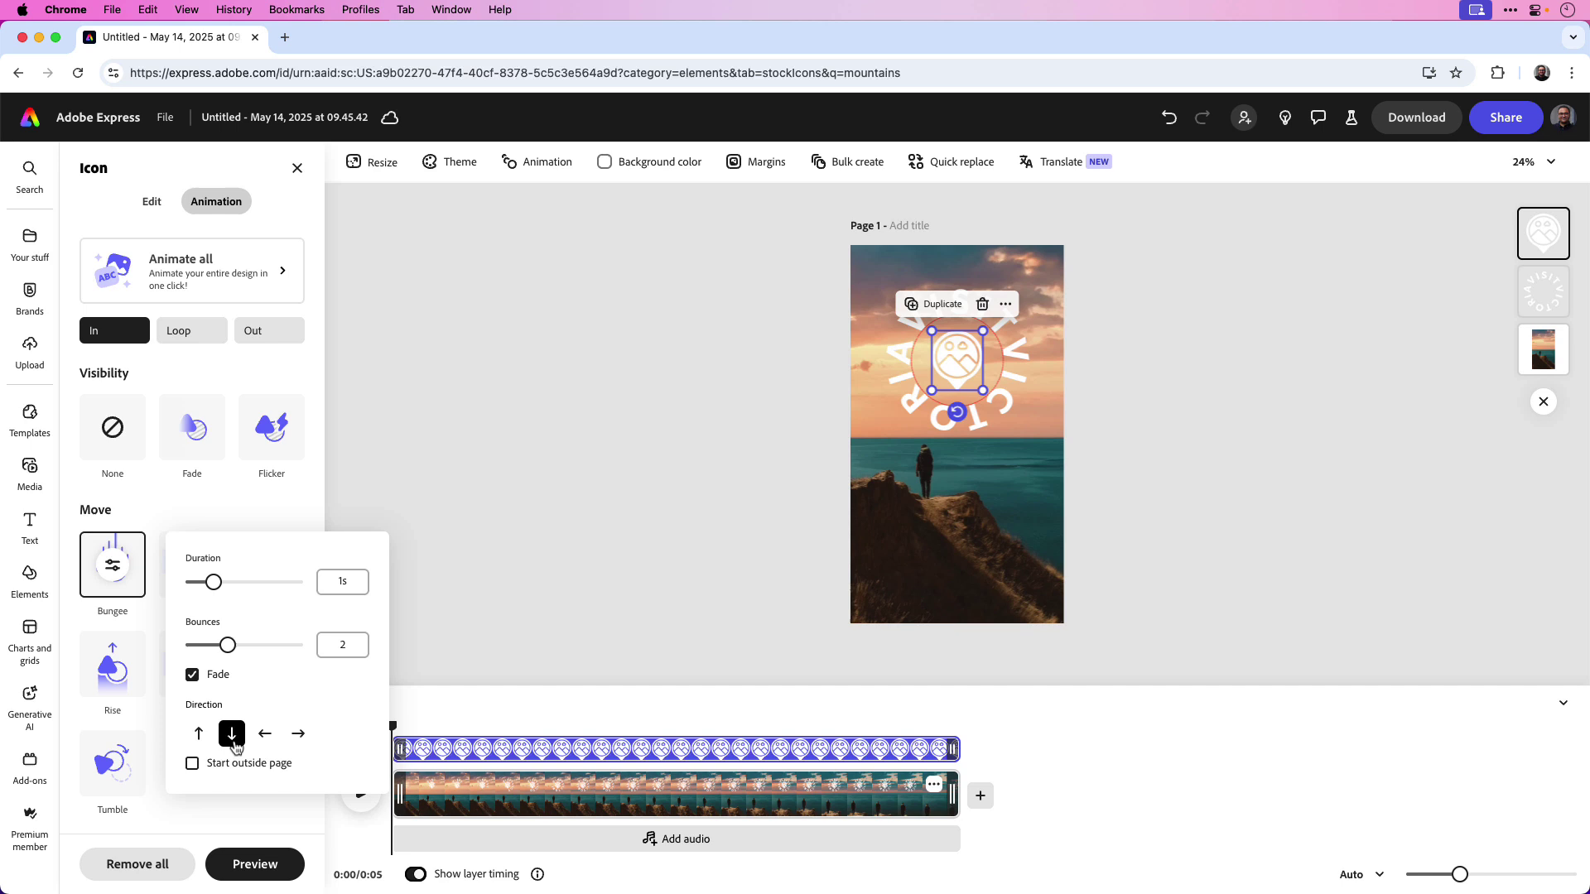
Dismiss the Bungee settings, deselect the pin icon, and play back the first scene.
left_click(585, 497)
left_click(584, 494)
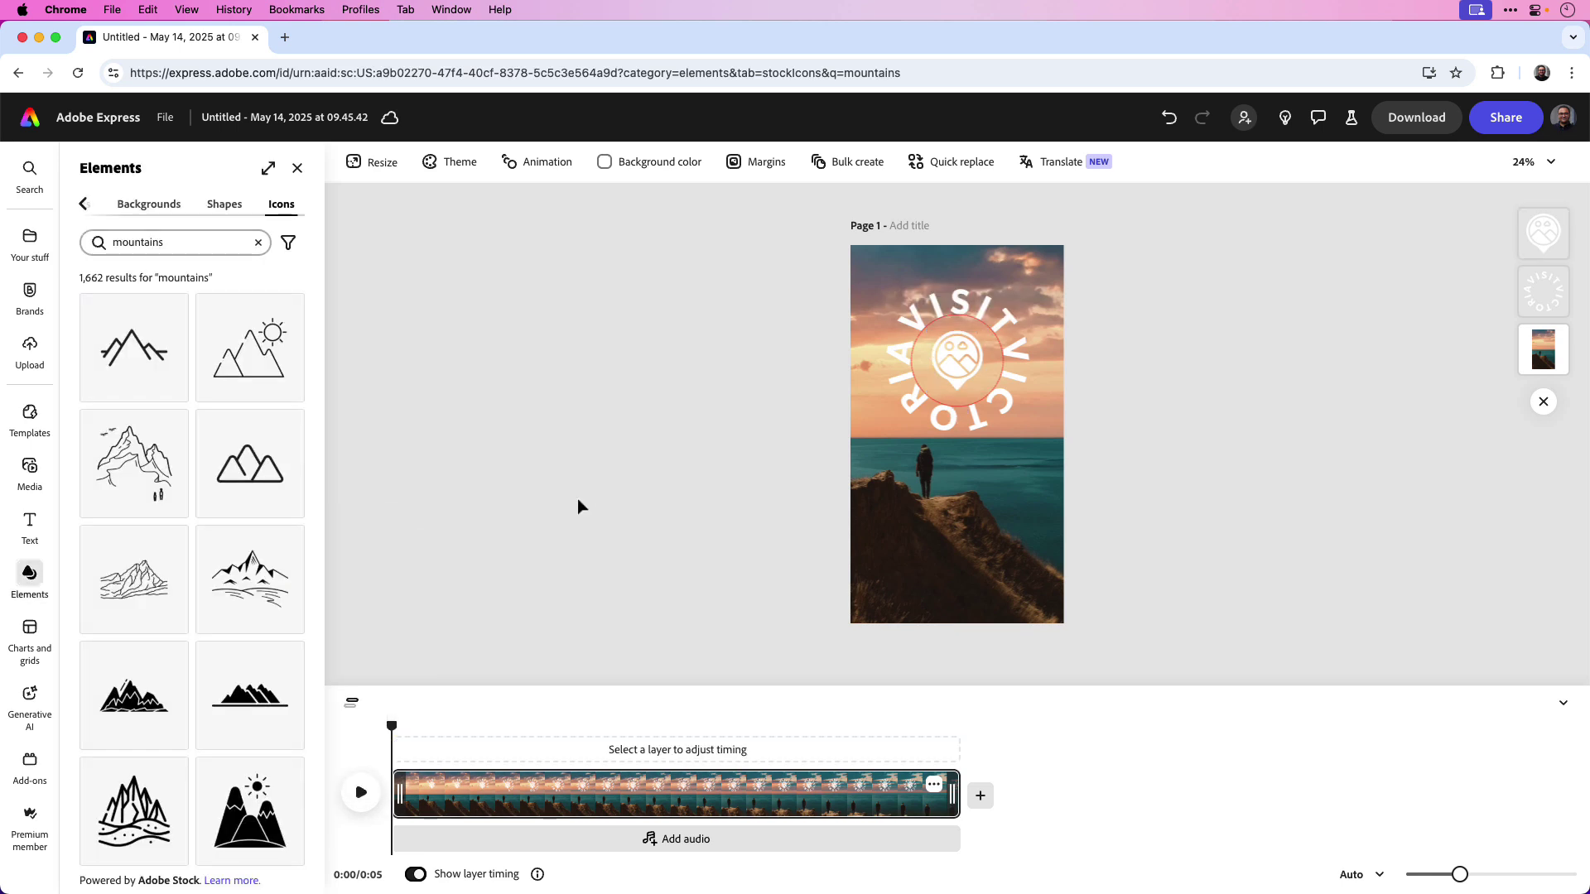
left_click(357, 794)
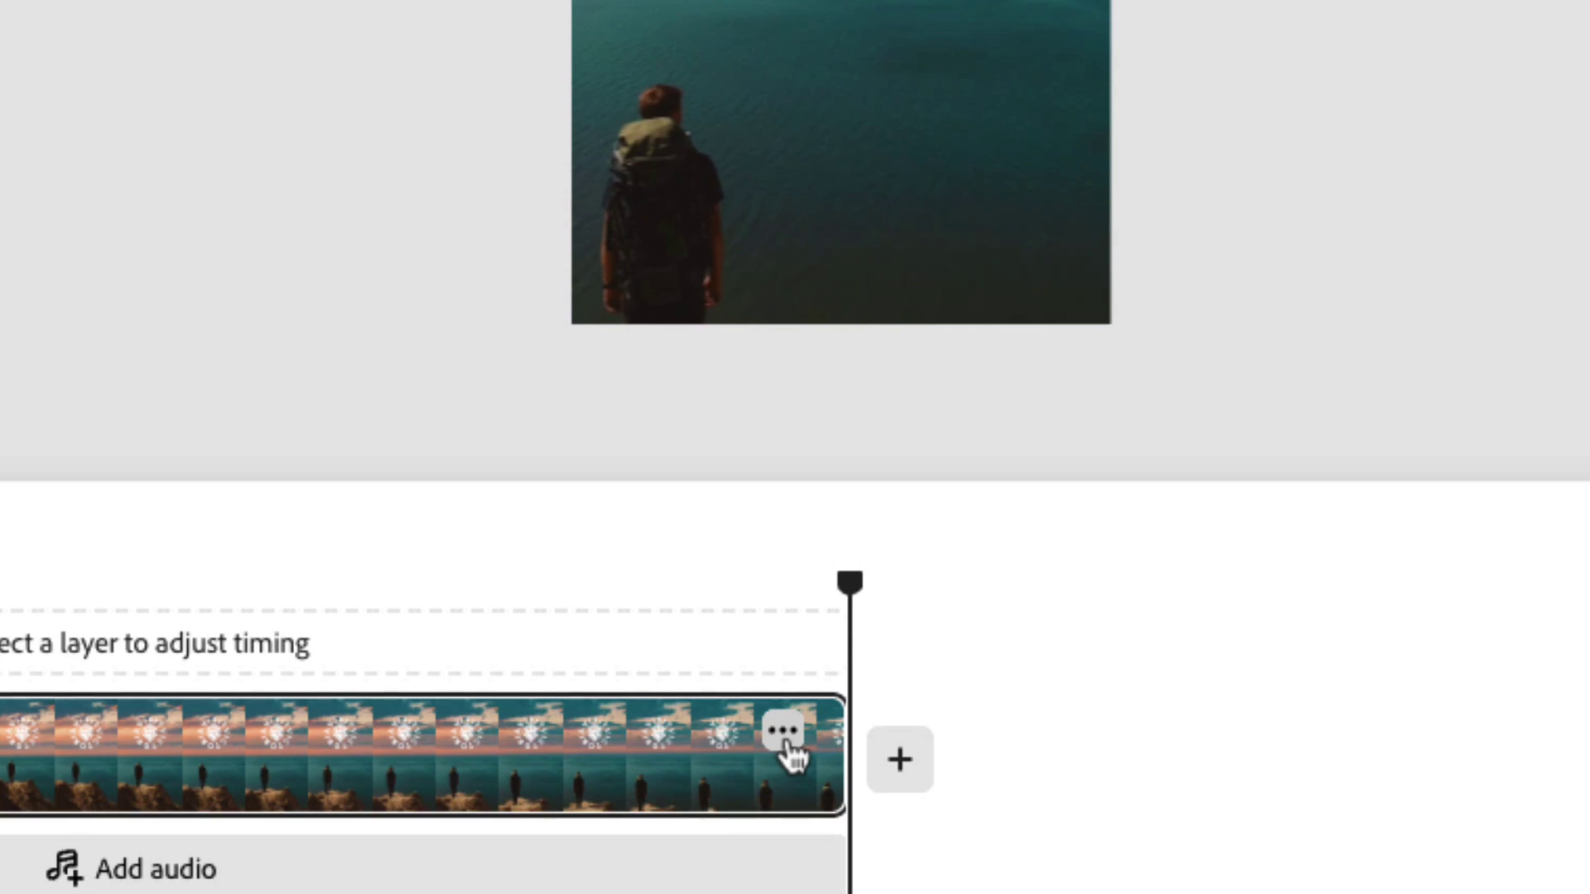
Duplicate the first scene and replace the copy's video with an uploaded Hiking2.mp4.
left_click(783, 732)
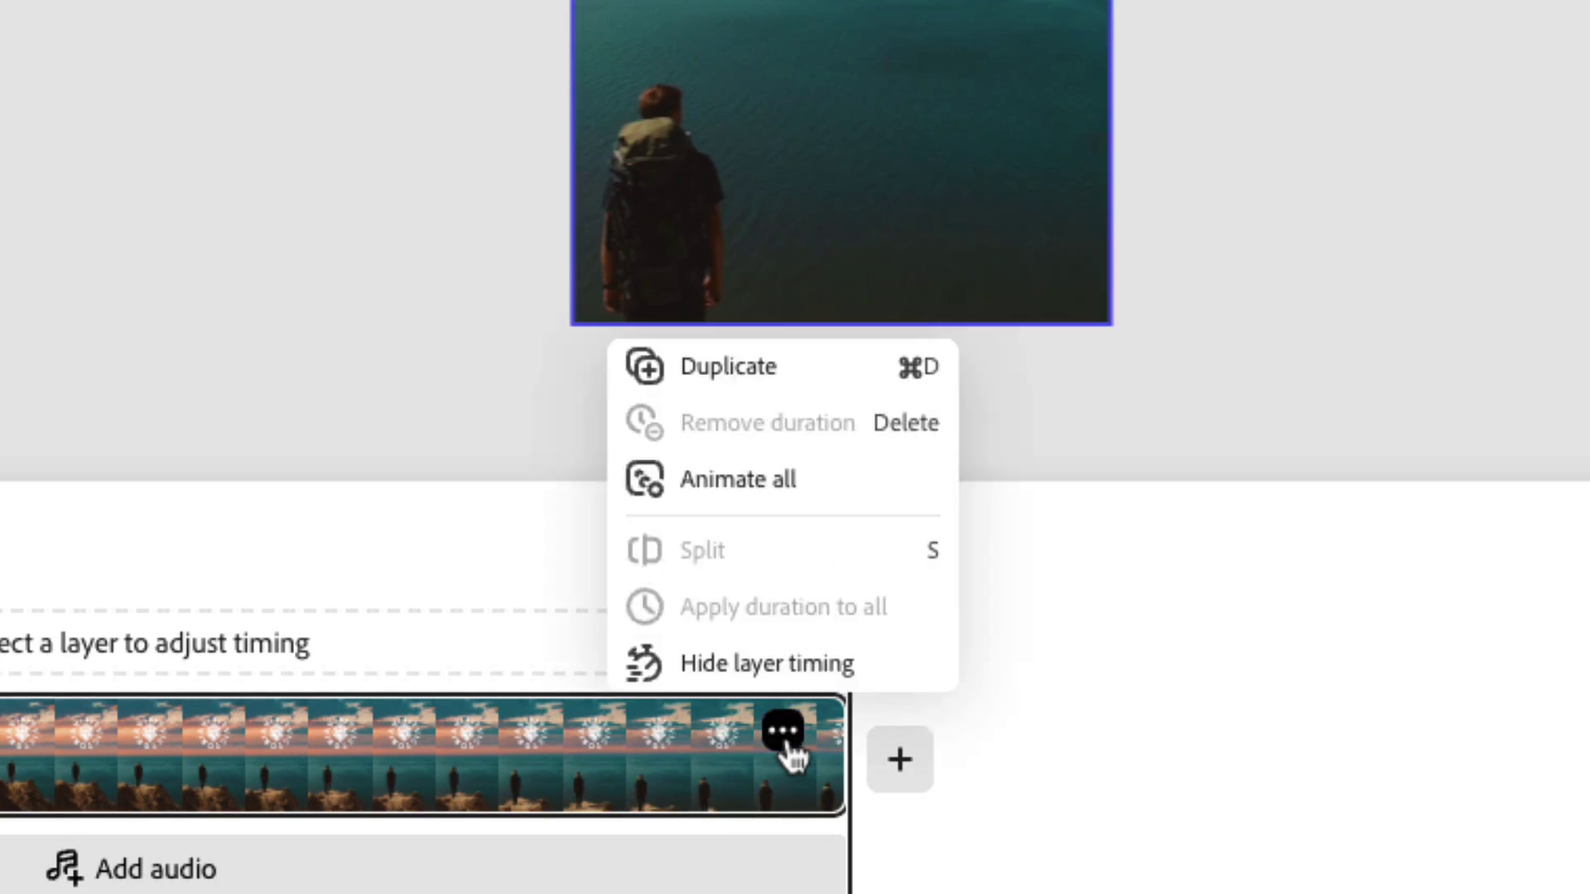
left_click(755, 374)
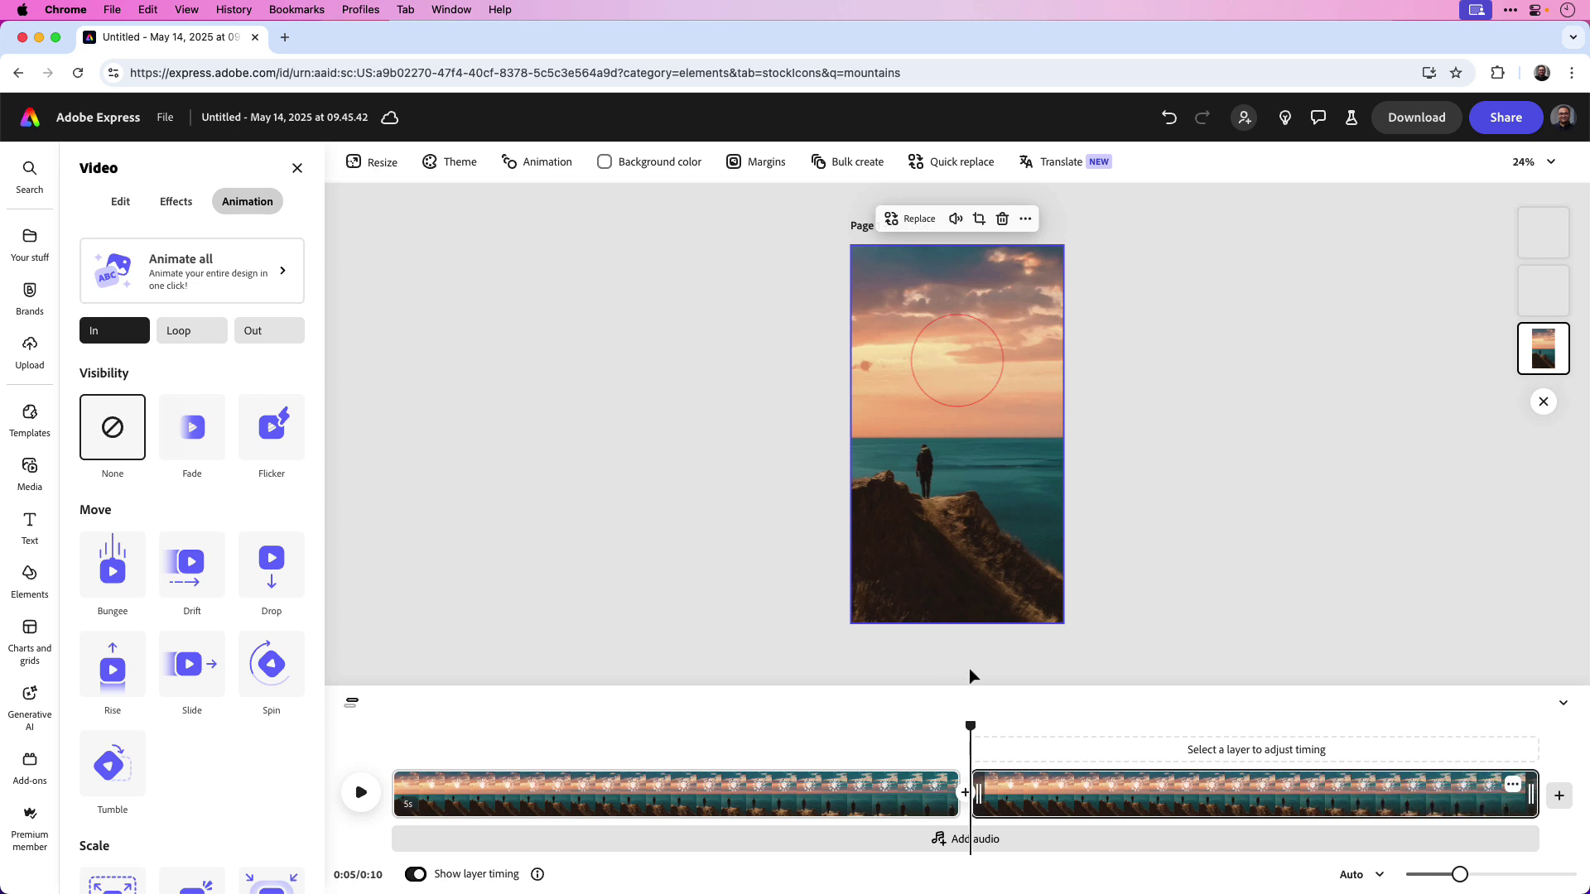
left_click(920, 224)
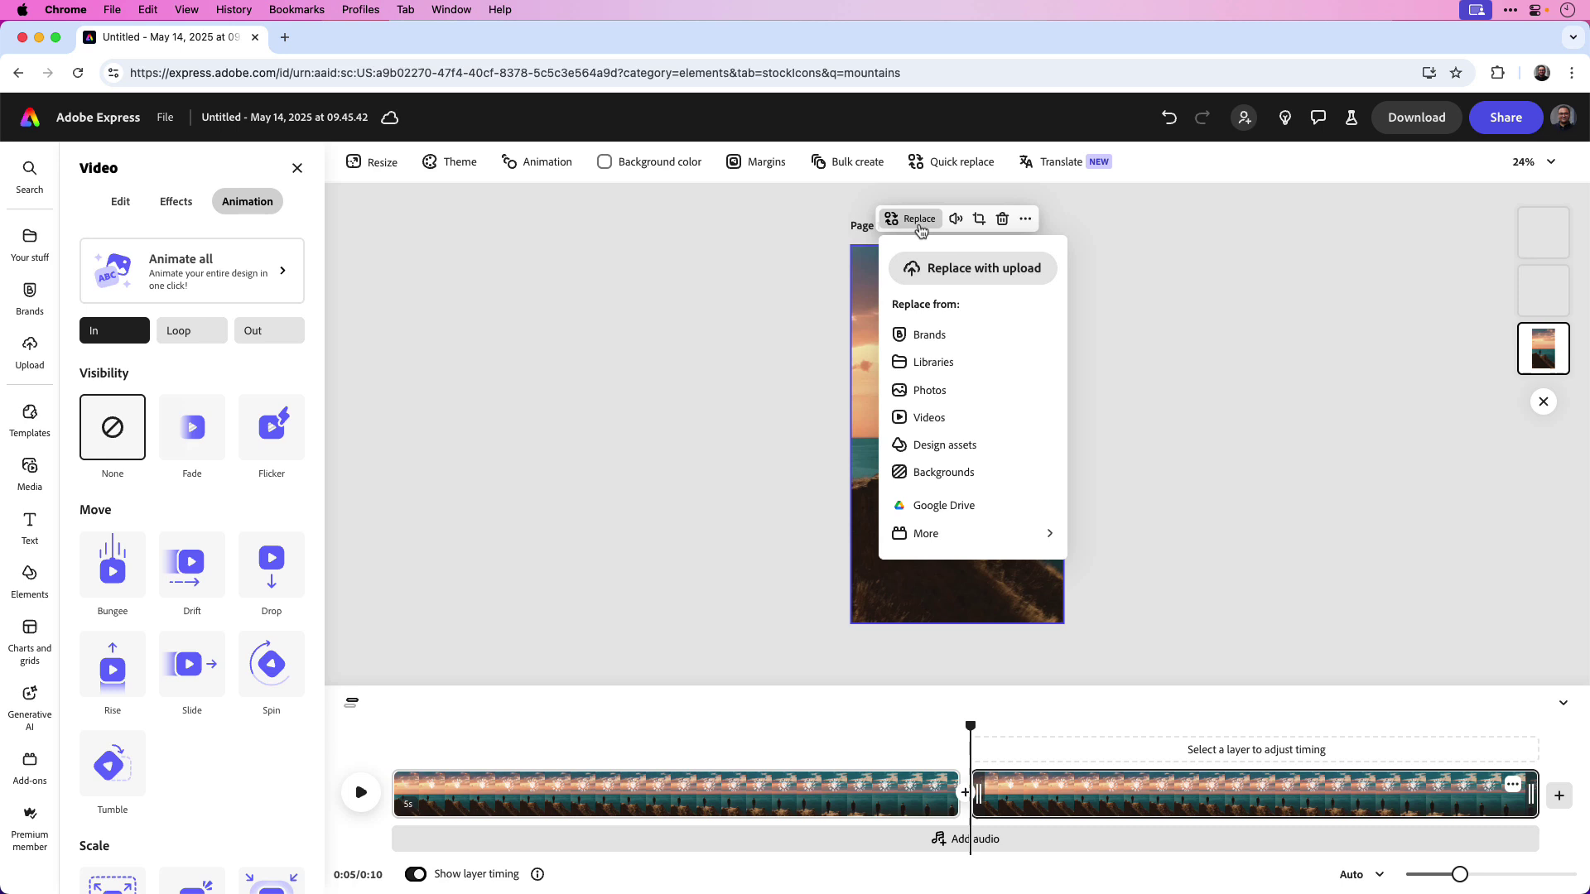
left_click(1016, 281)
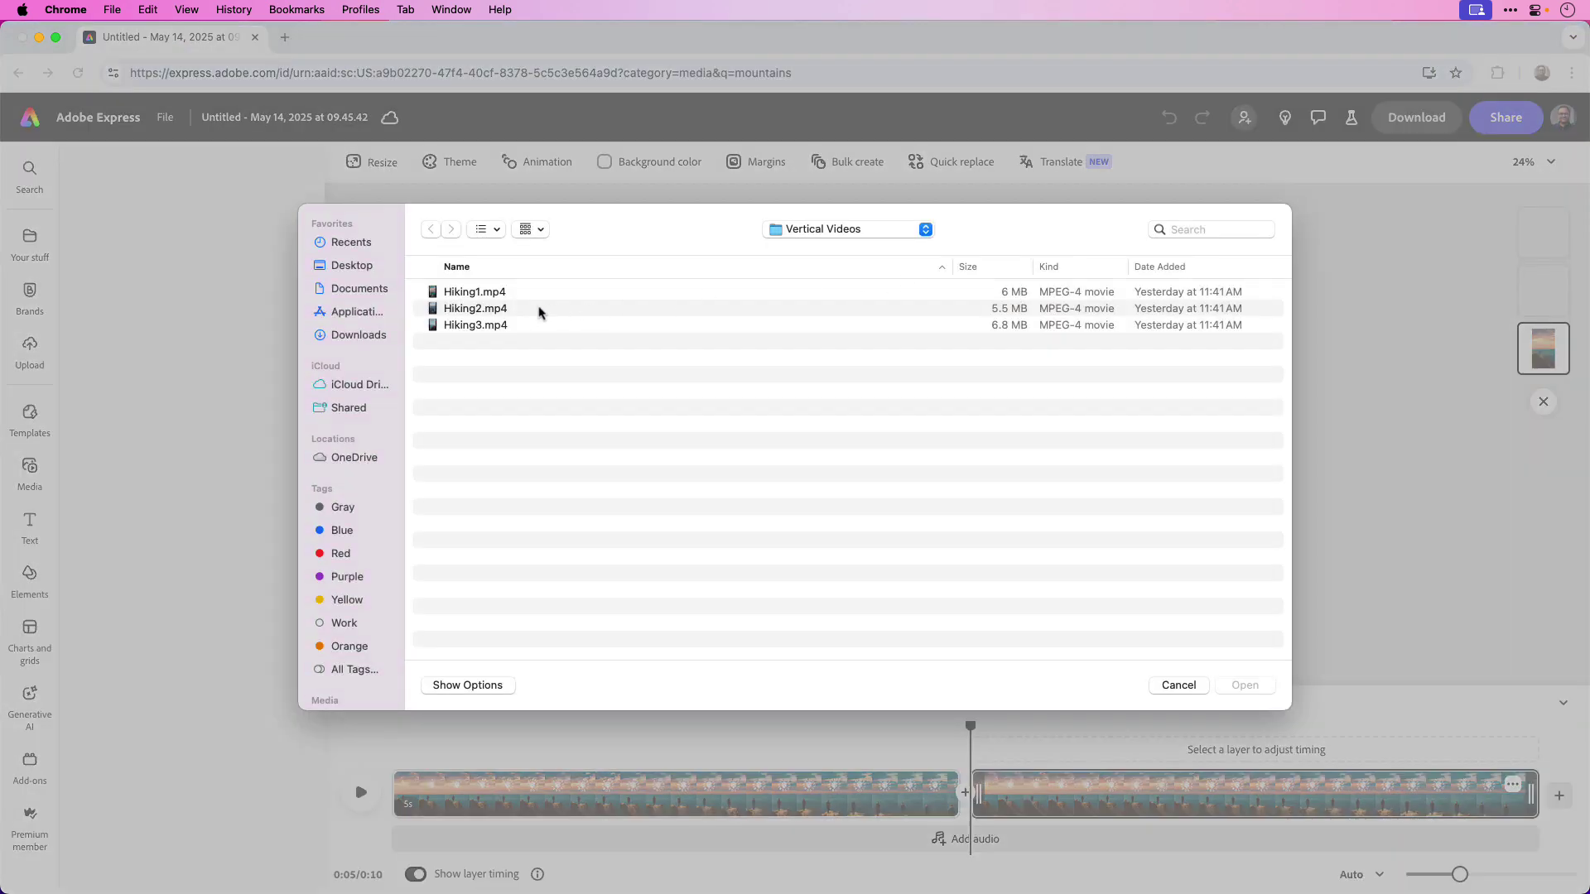
left_click(497, 309)
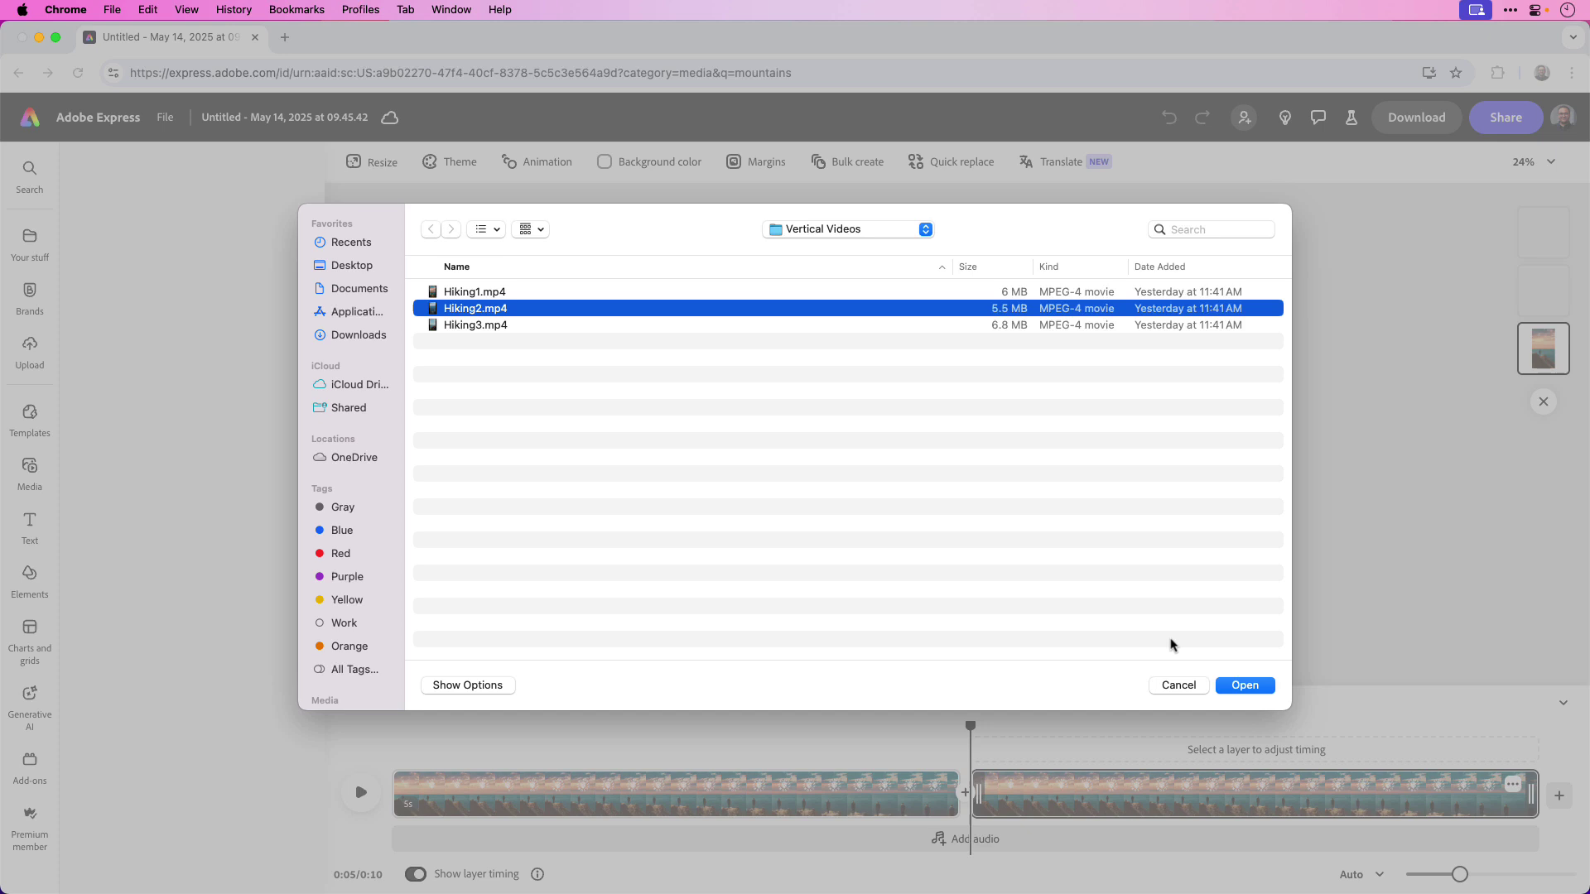
left_click(1244, 686)
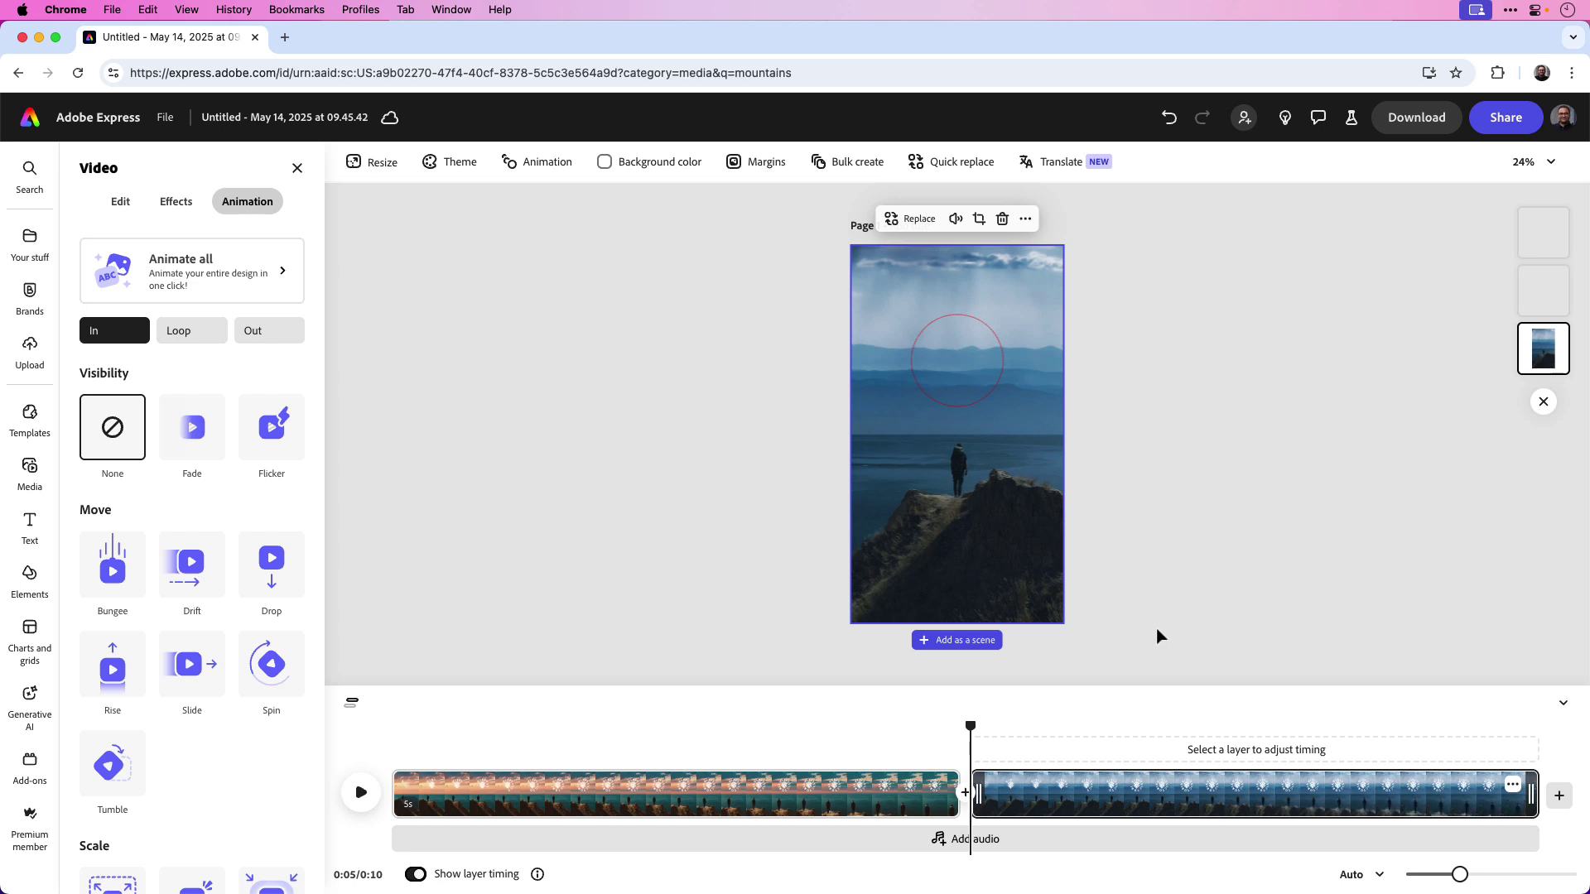
Rewind the playhead to 0:00 and play the 10-second two-scene story.
left_click_drag(971, 727, 391, 727)
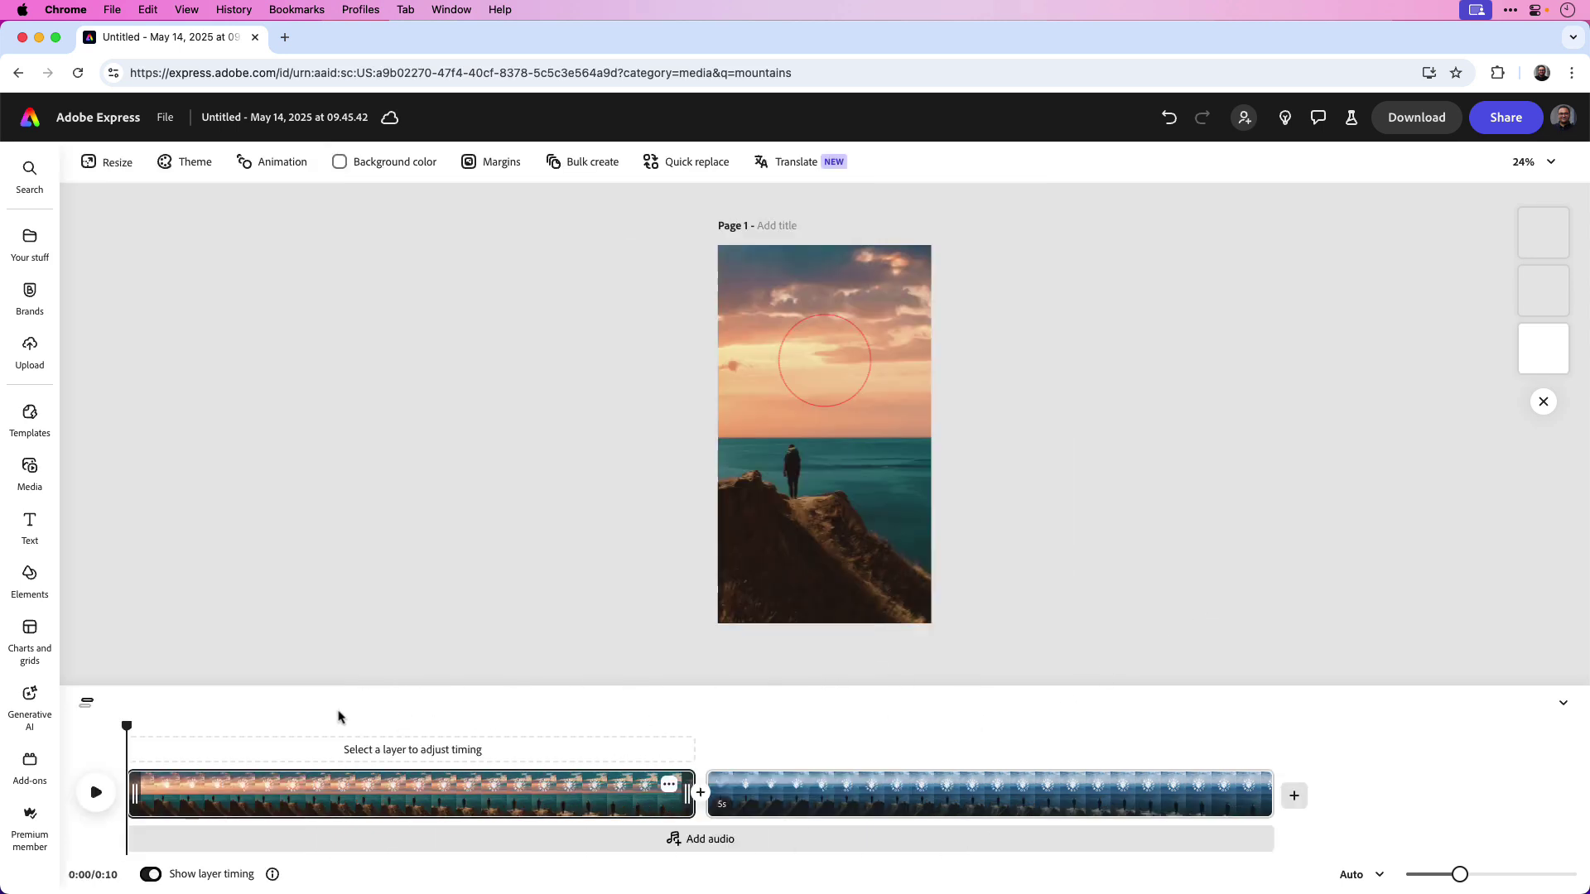
left_click(98, 793)
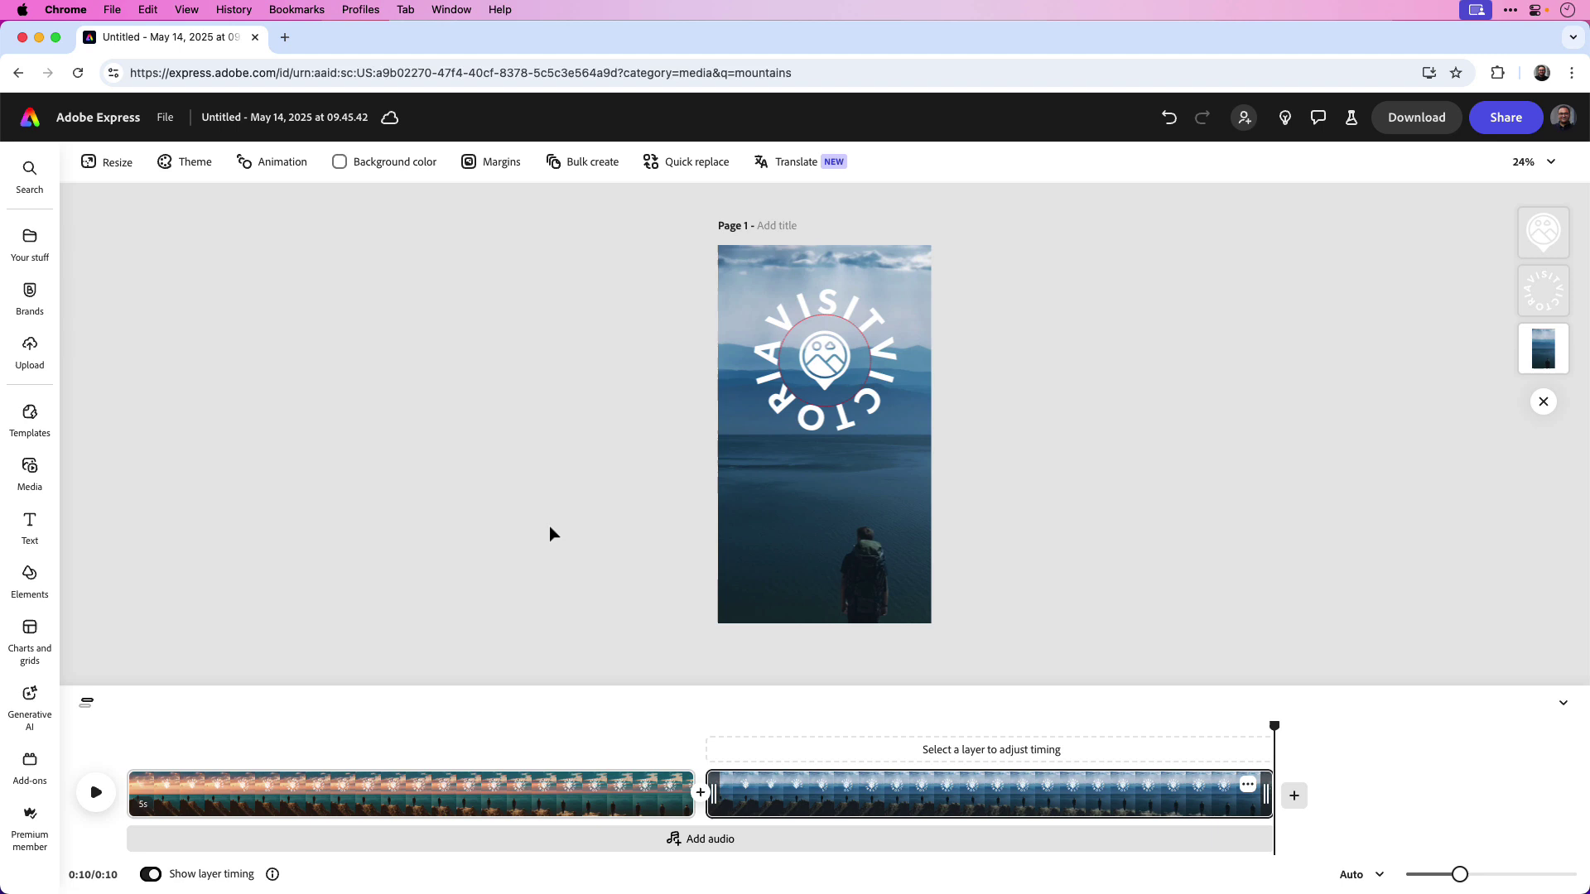
Replace VICTORIA with KELOWNA in the second scene's circular text, then rewind to the start.
left_click(812, 419)
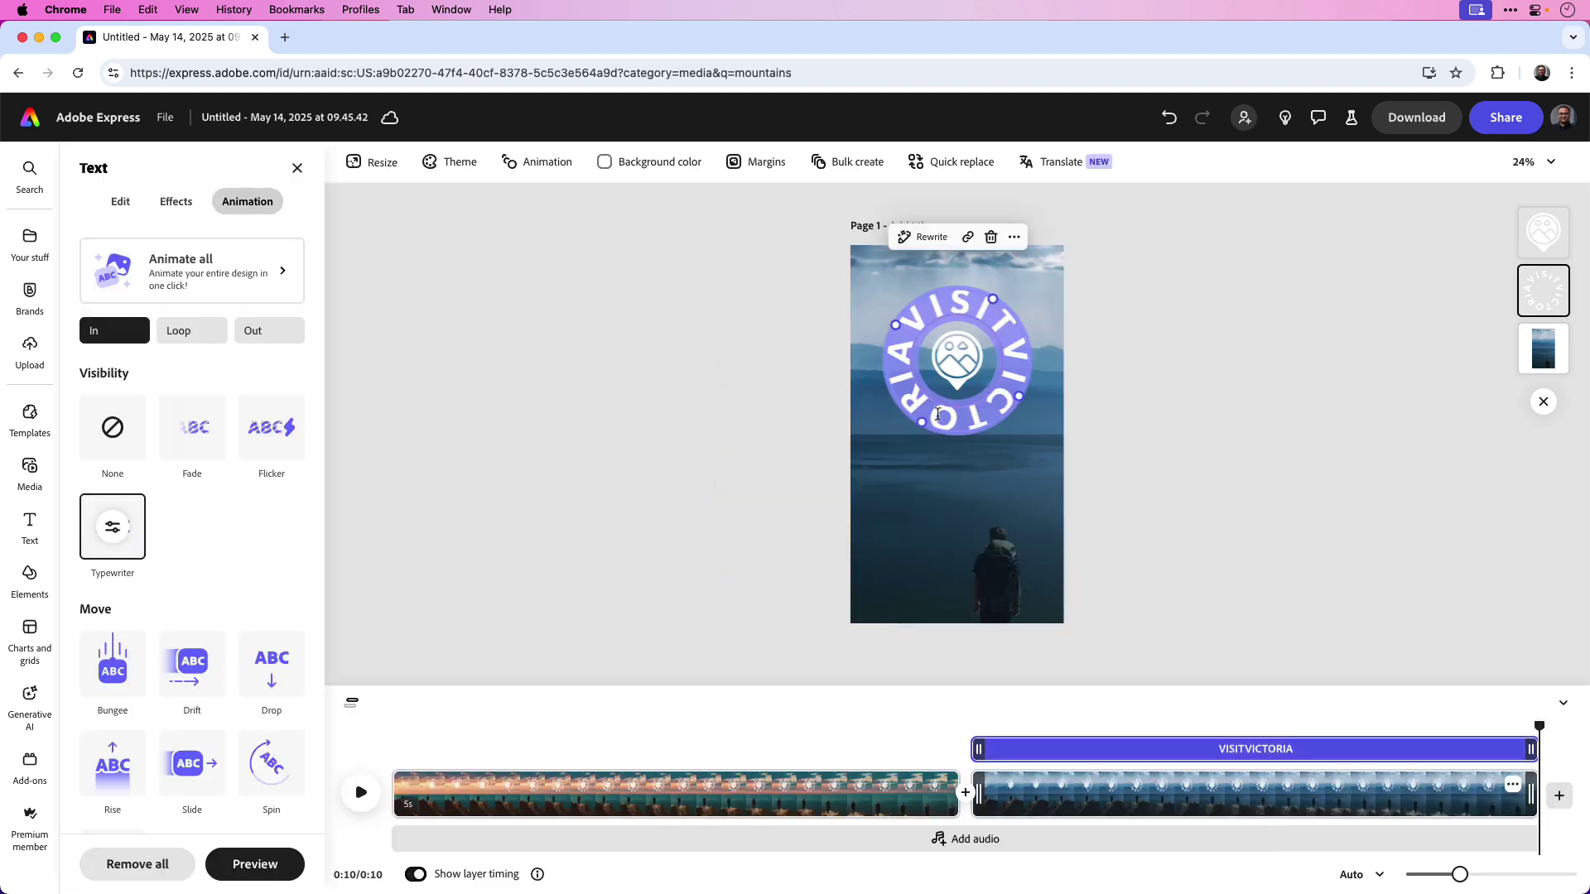
left_click_drag(1014, 352, 887, 344)
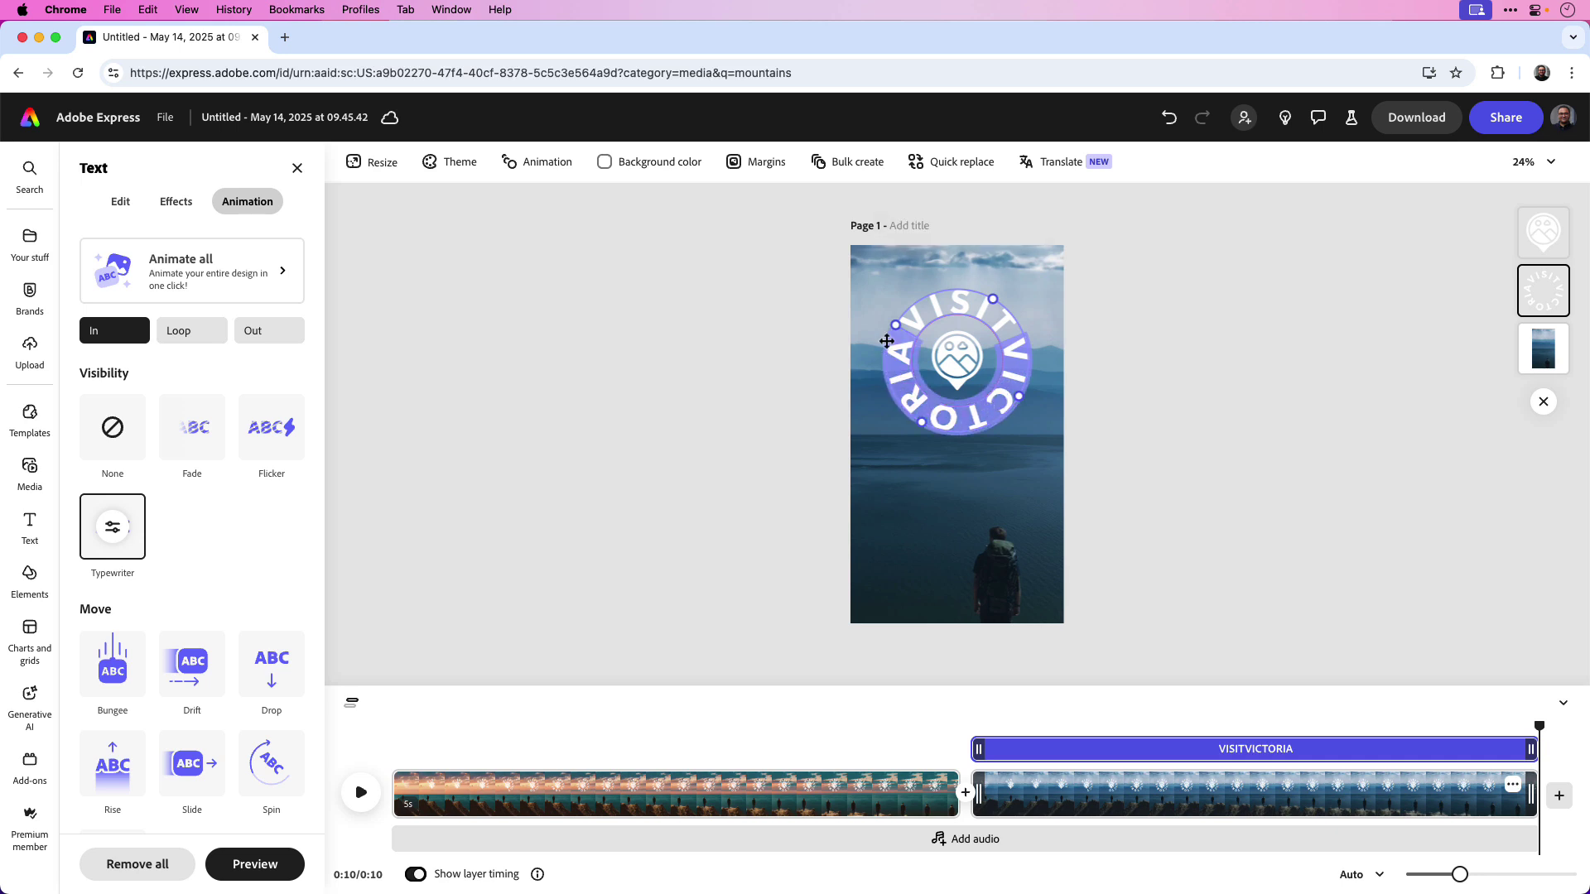
type("KELOWNA")
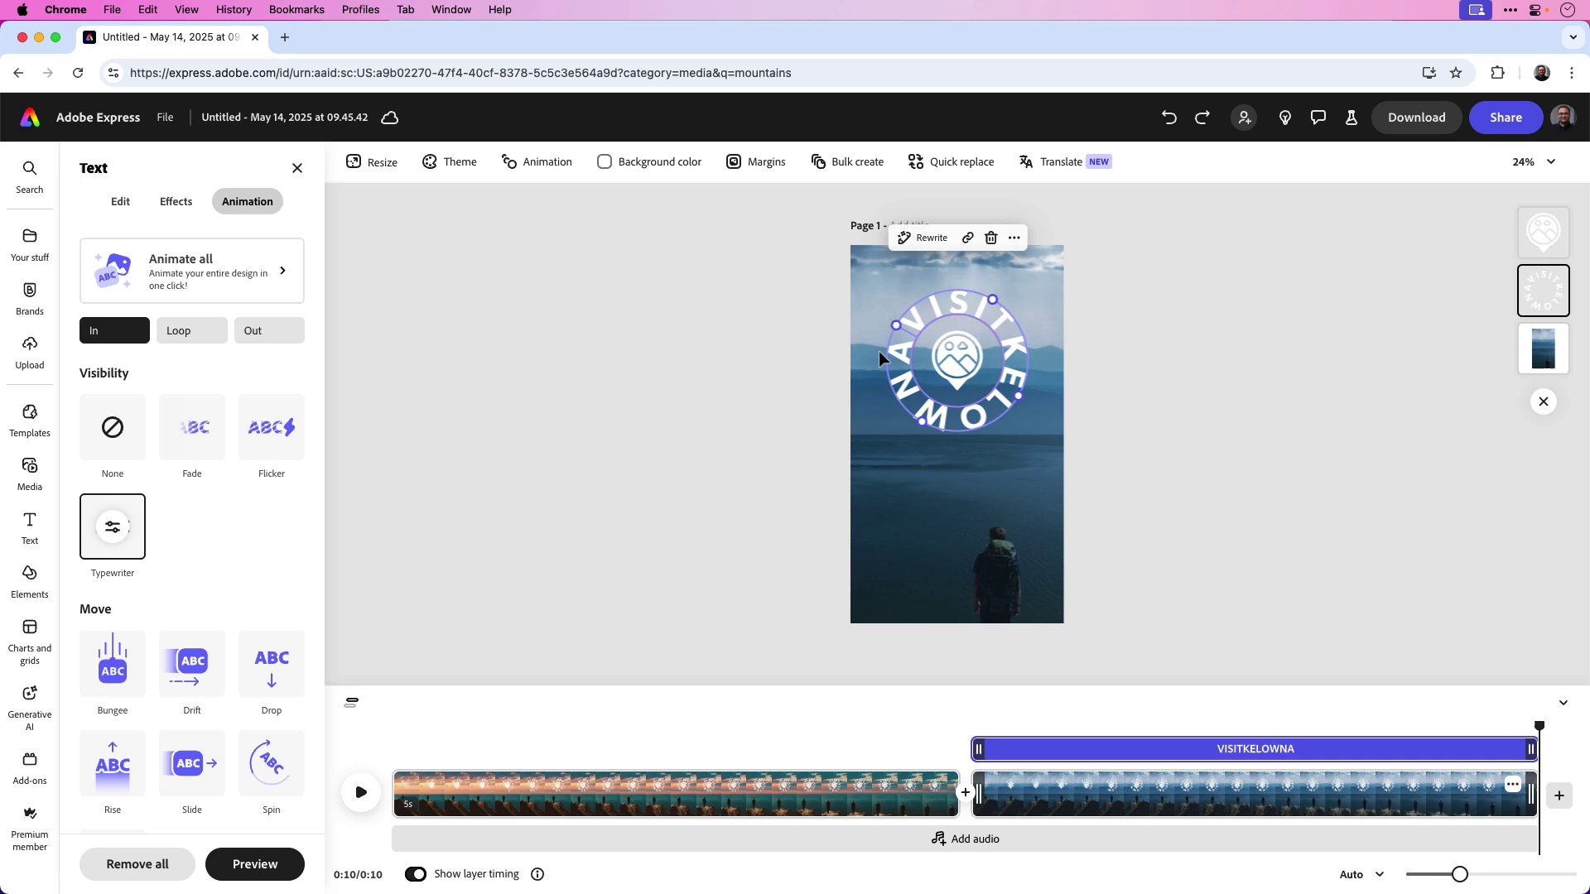
left_click_drag(1542, 735, 393, 730)
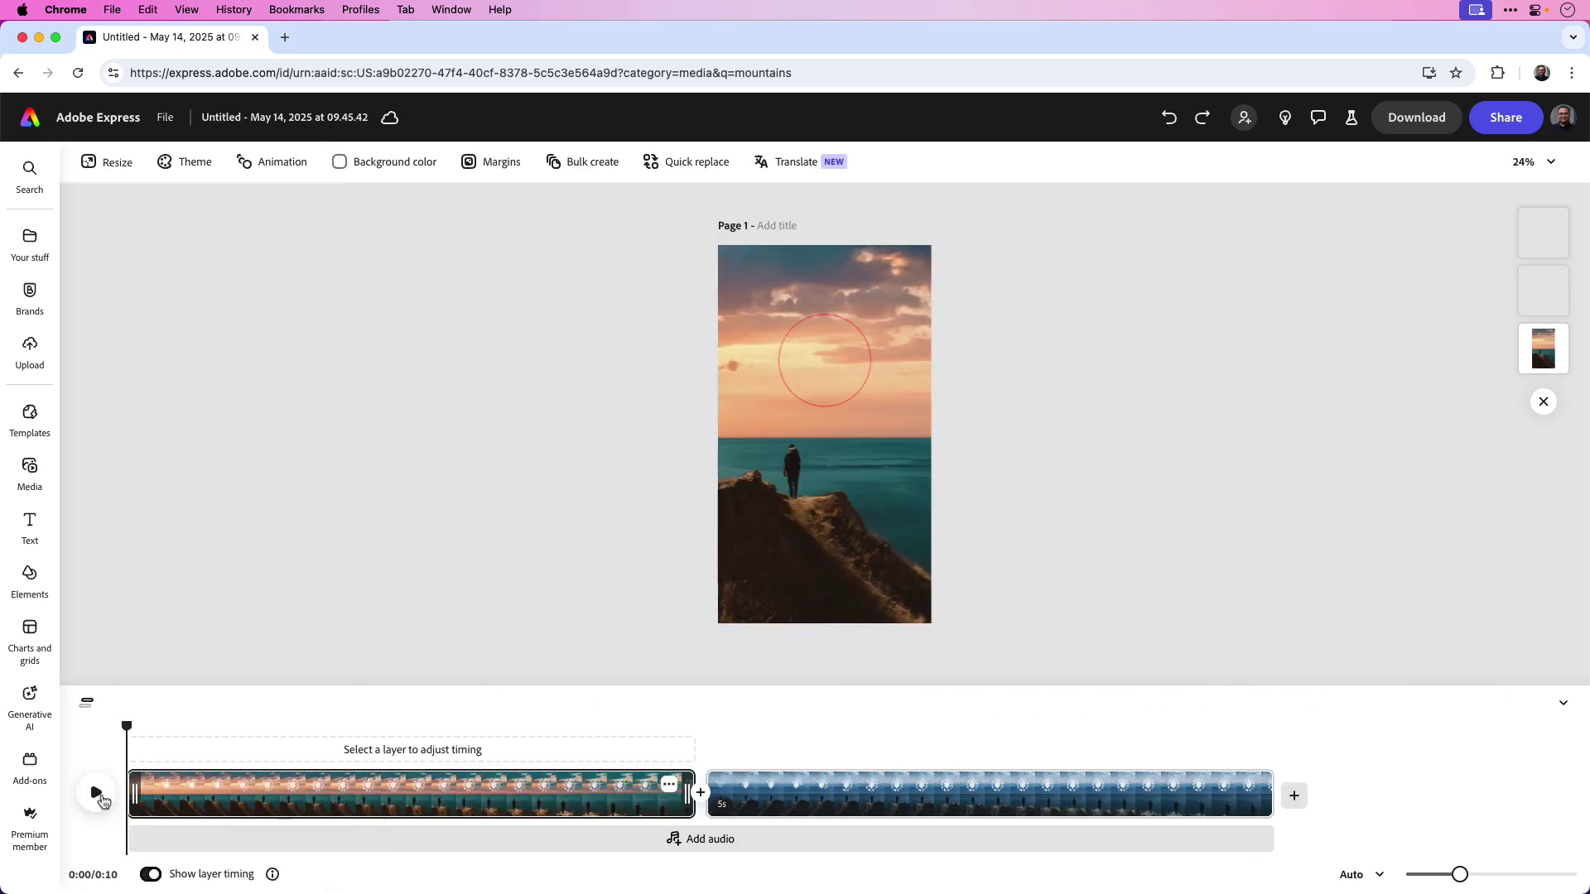
Play the 10-second story to compare the VICTORIA and KELOWNA scenes.
left_click(96, 792)
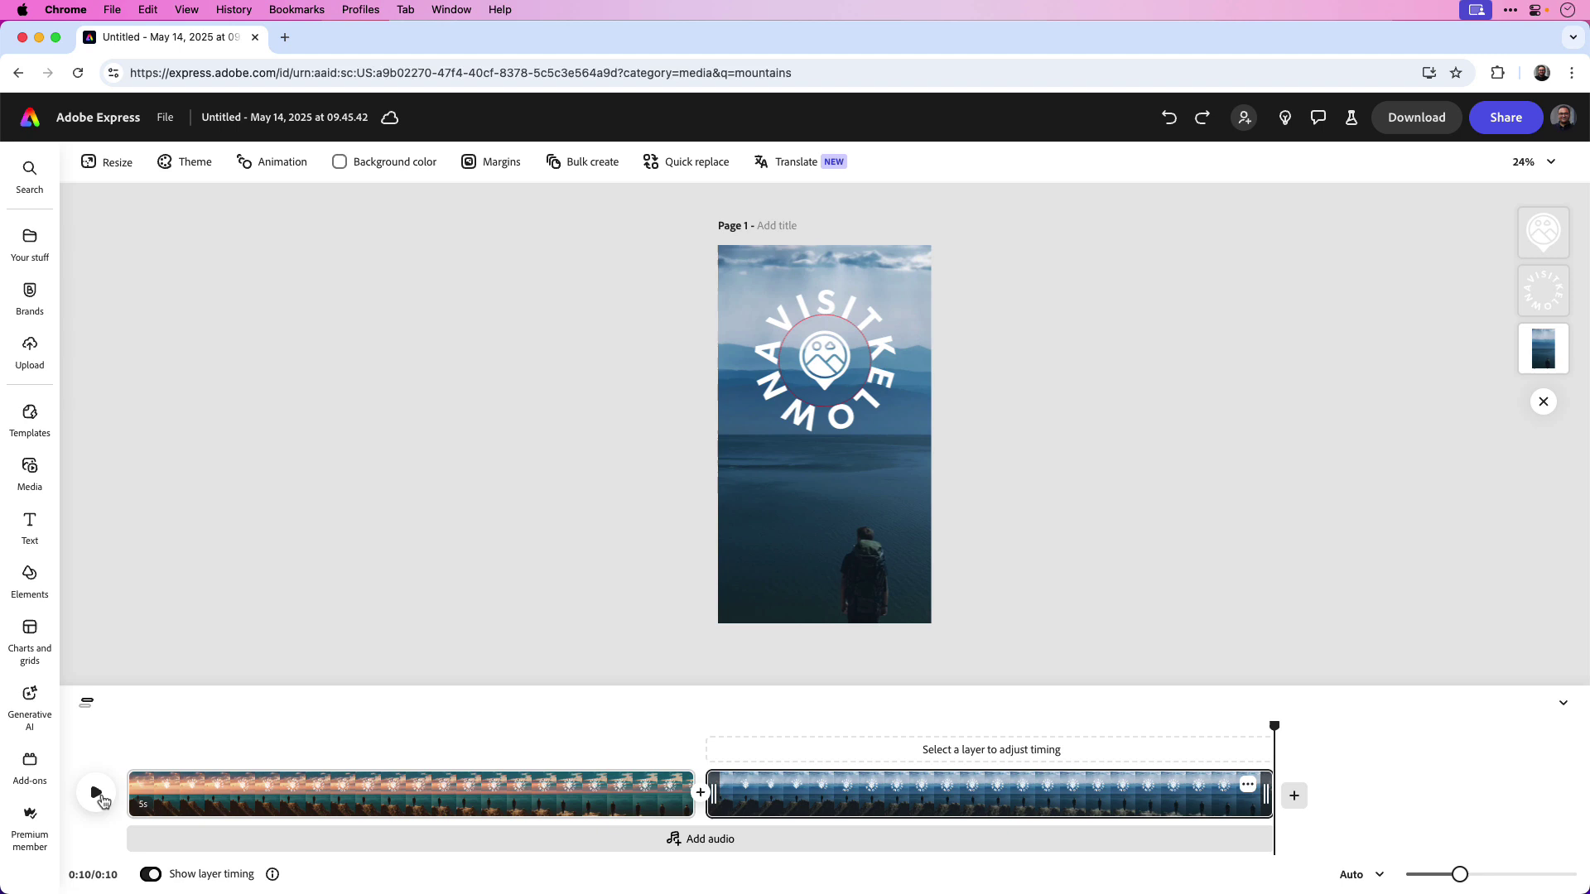
Duplicate the second scene, swap the copy's video for an uploaded Hiking3.mp4, and preview it.
left_click(1251, 788)
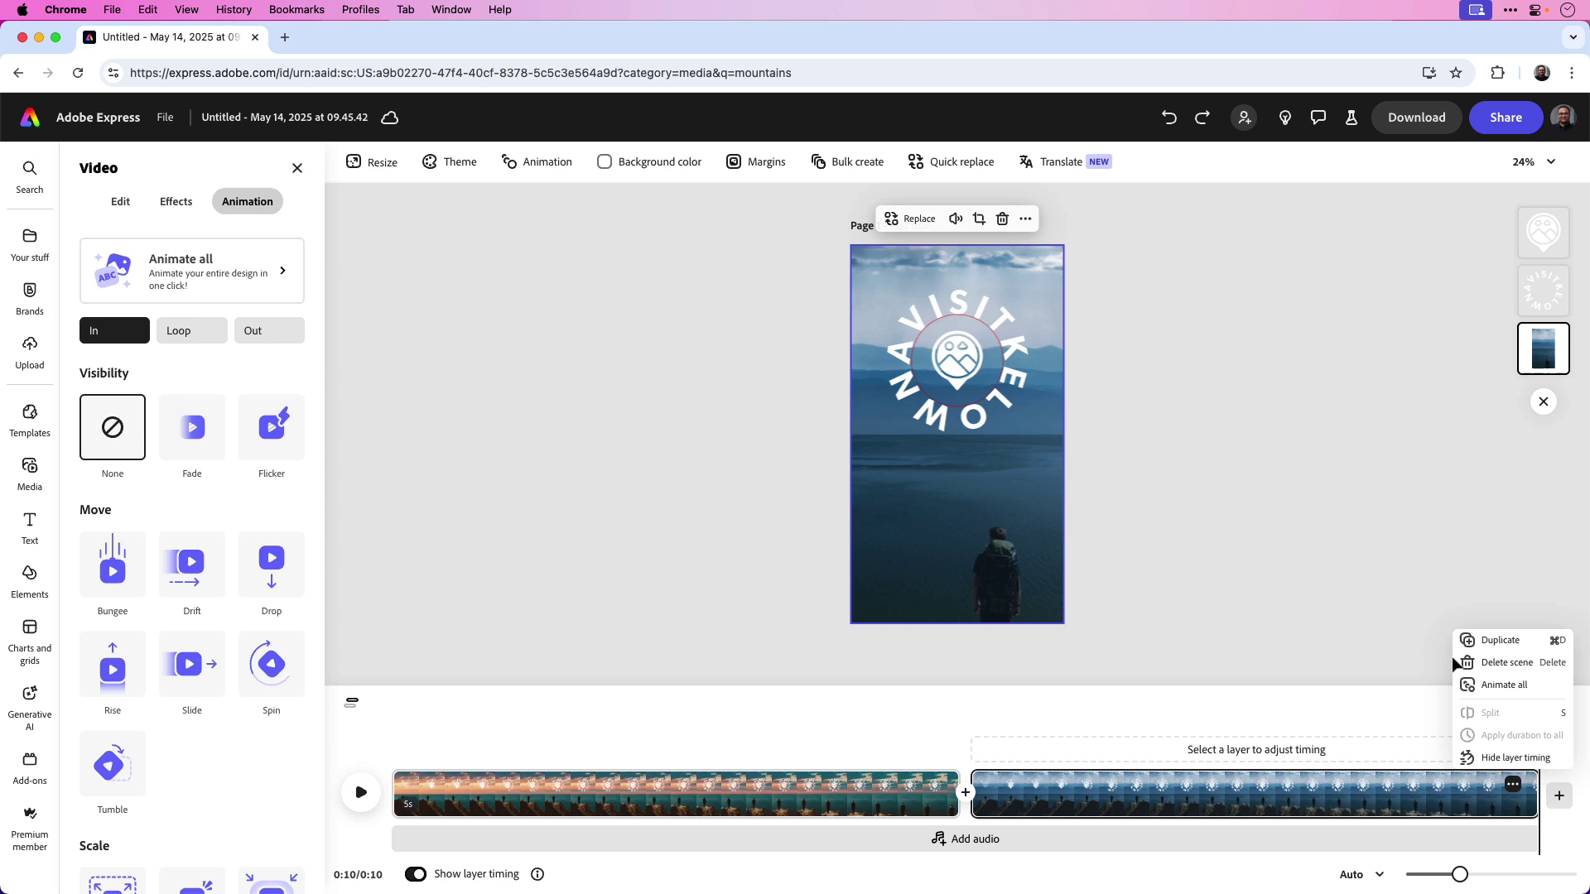
left_click(1486, 644)
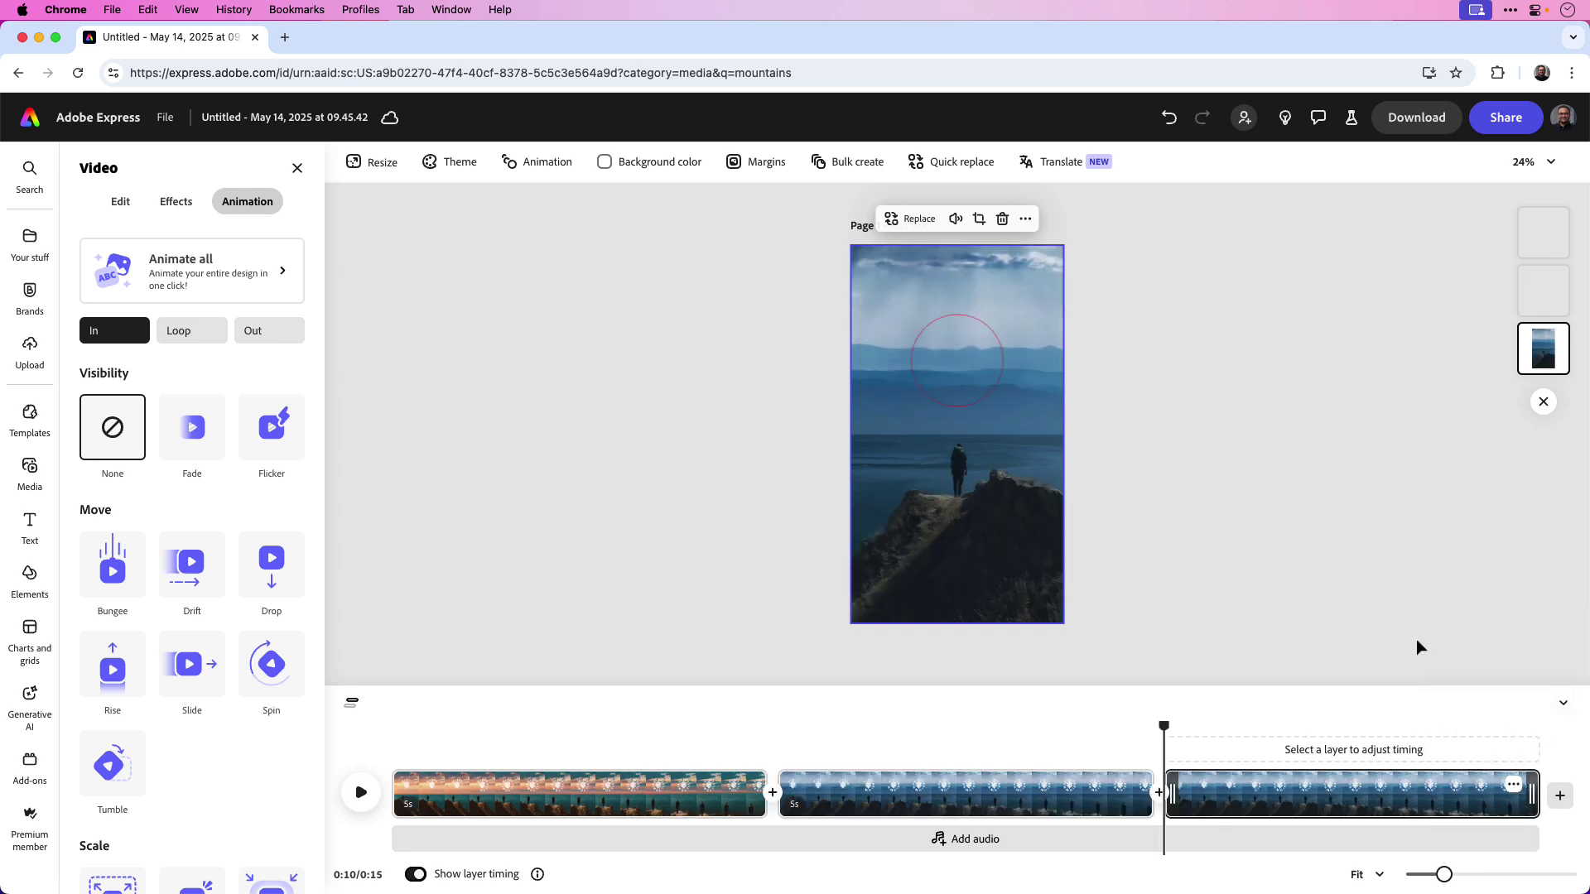
left_click(916, 219)
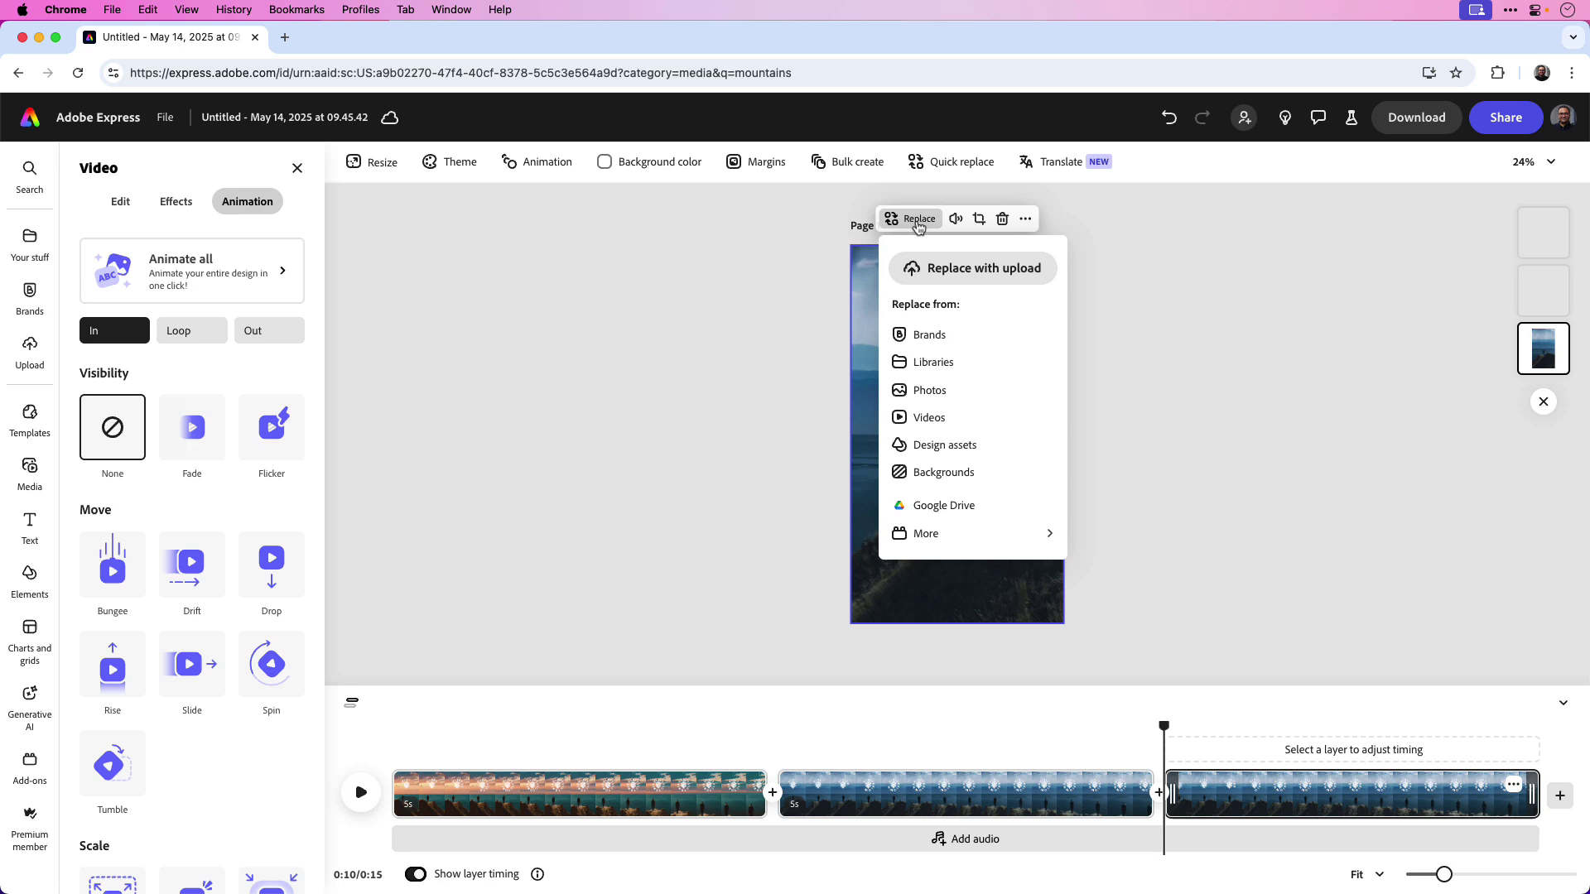
left_click(1017, 284)
left_click(478, 327)
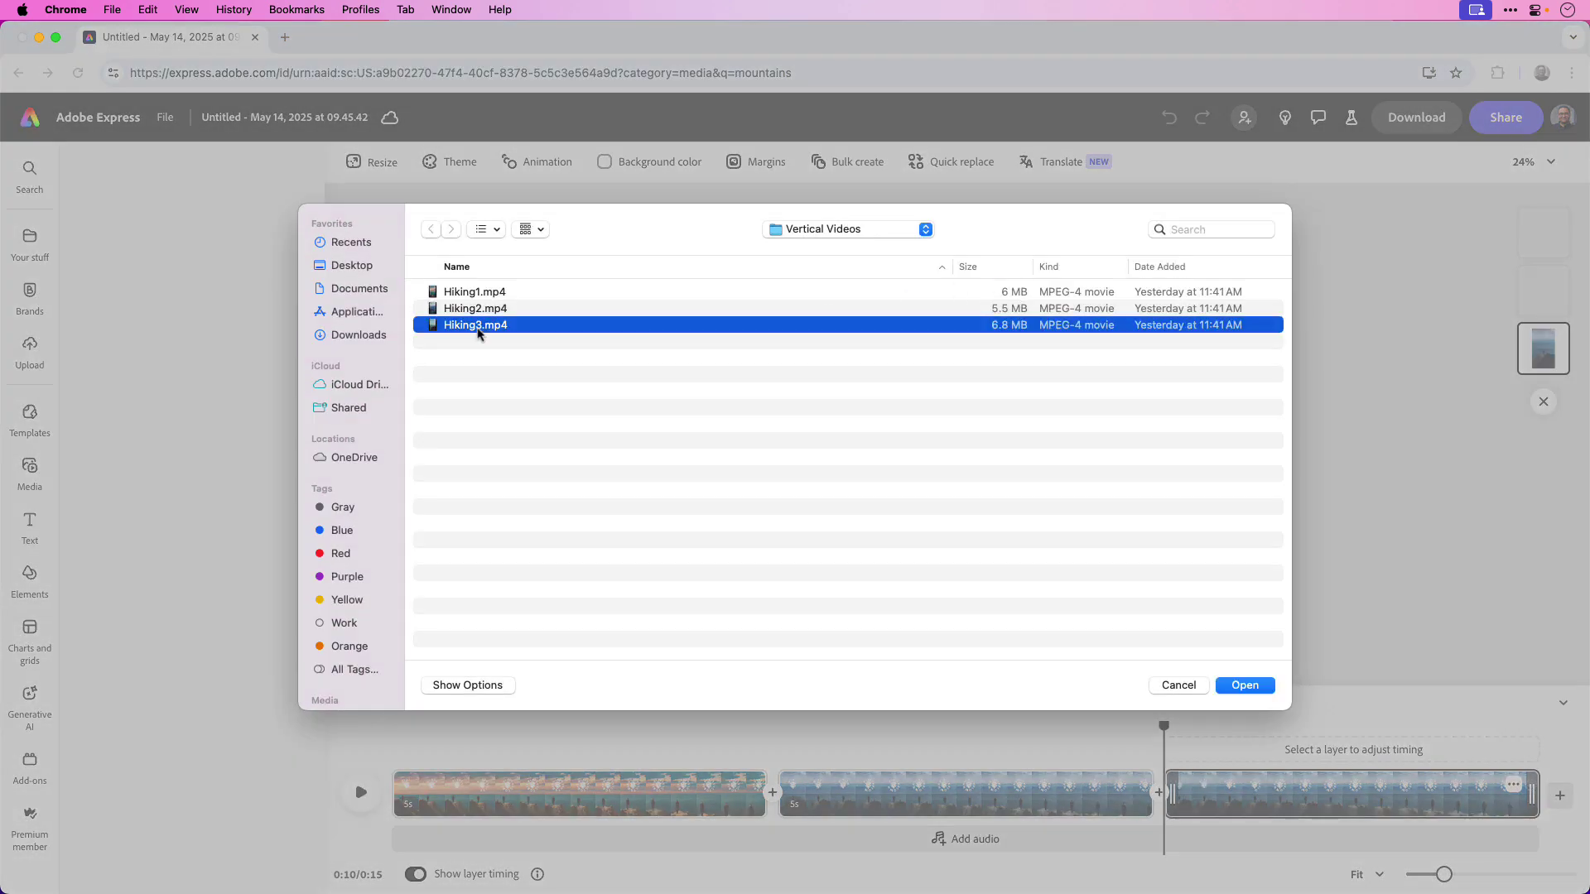
left_click(1230, 696)
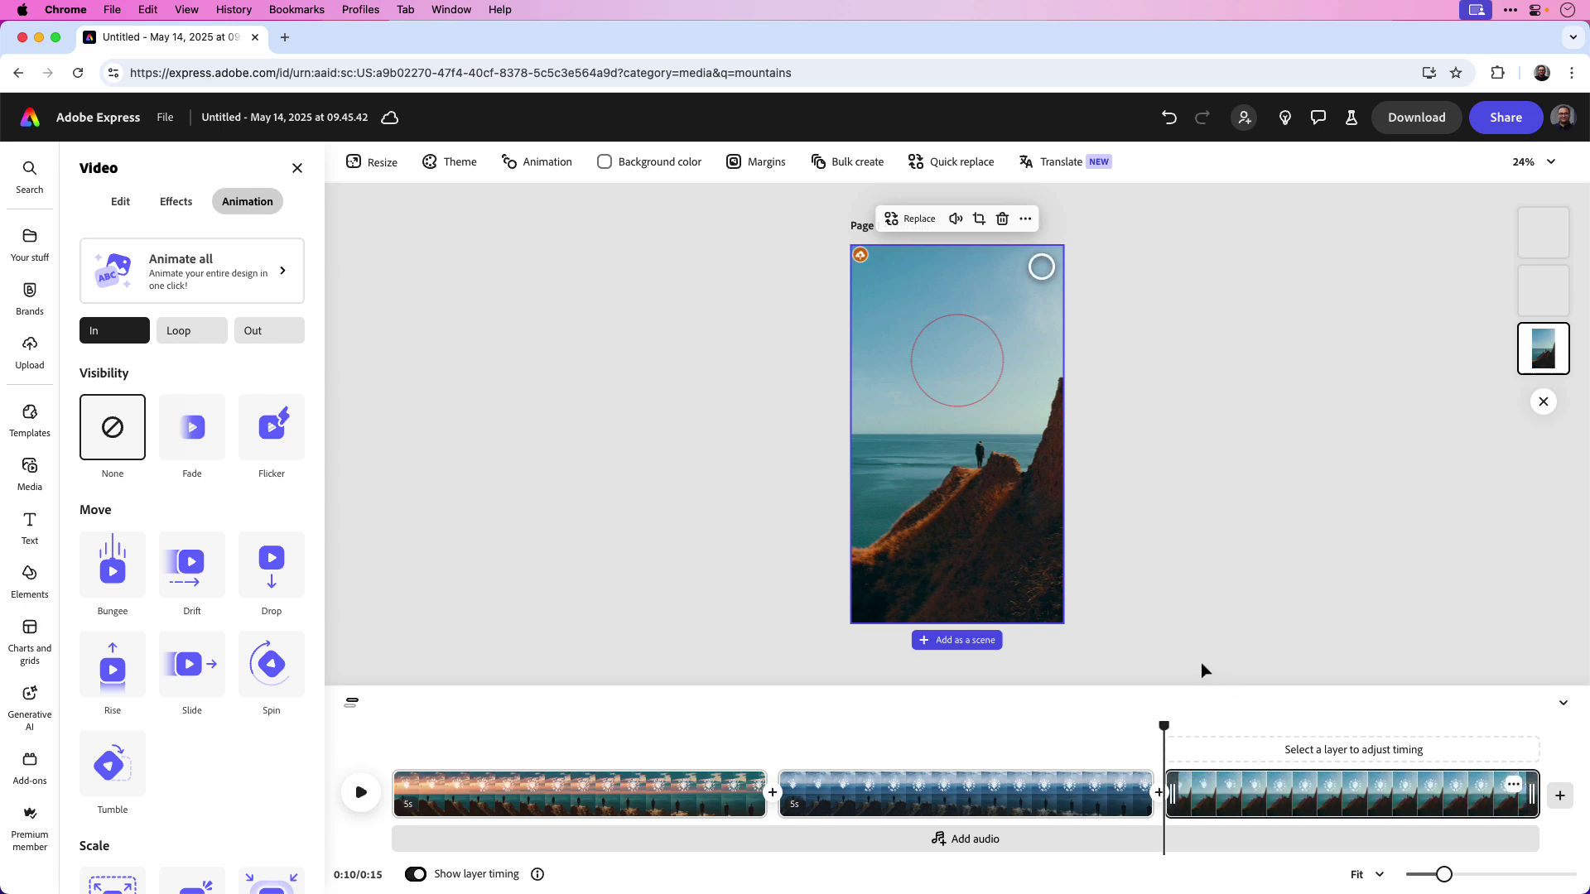
left_click(361, 793)
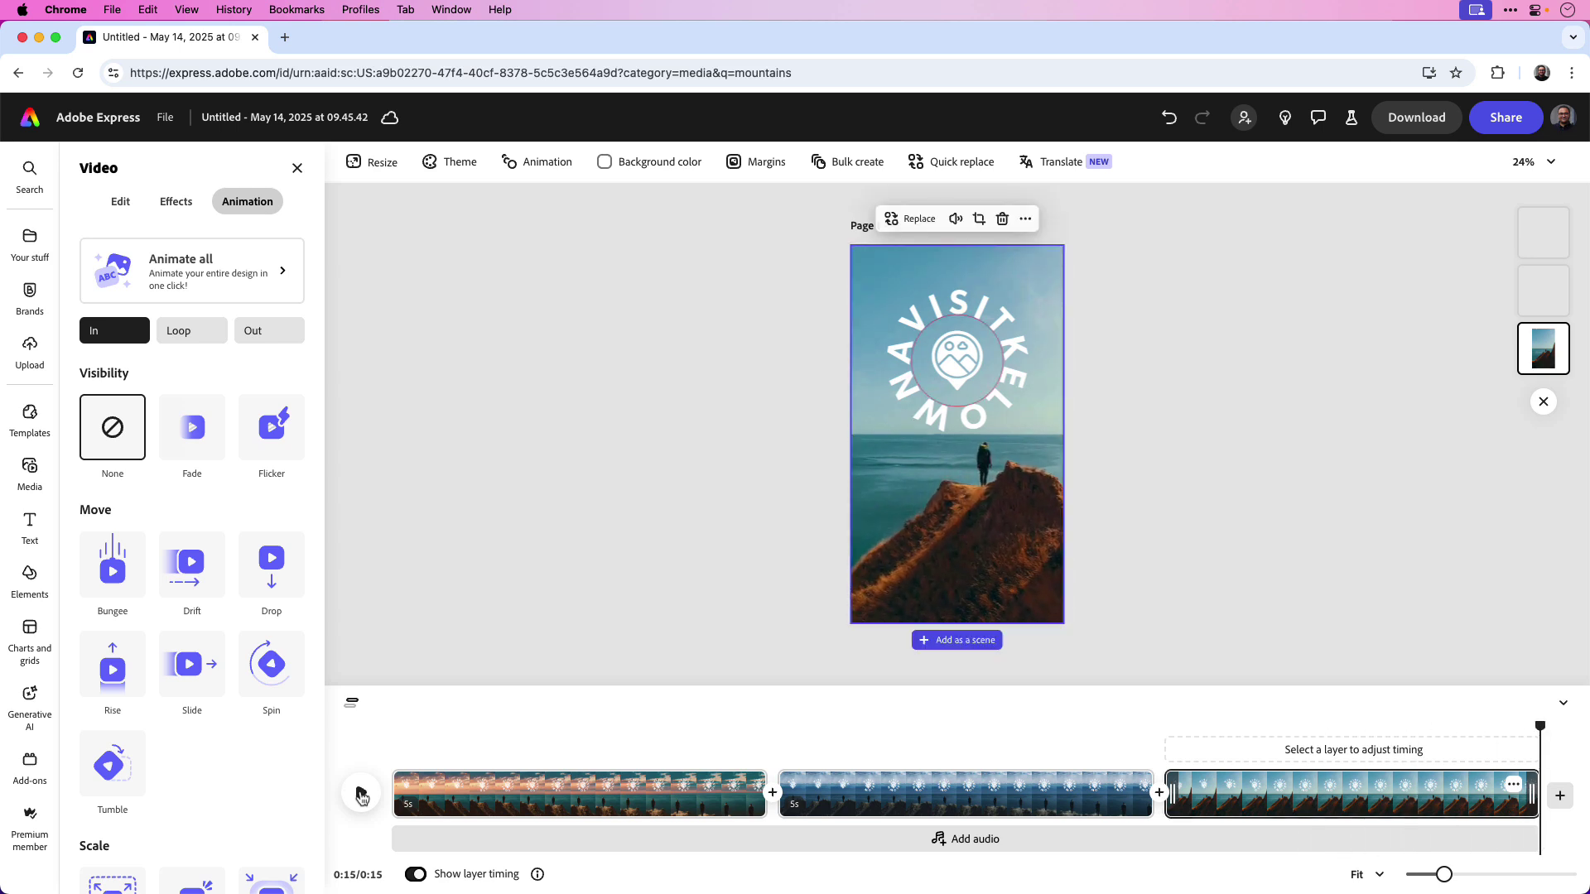
Change KELOWNA to LANGLEY in the third scene's circular text, then rewind and deselect.
left_click(955, 415)
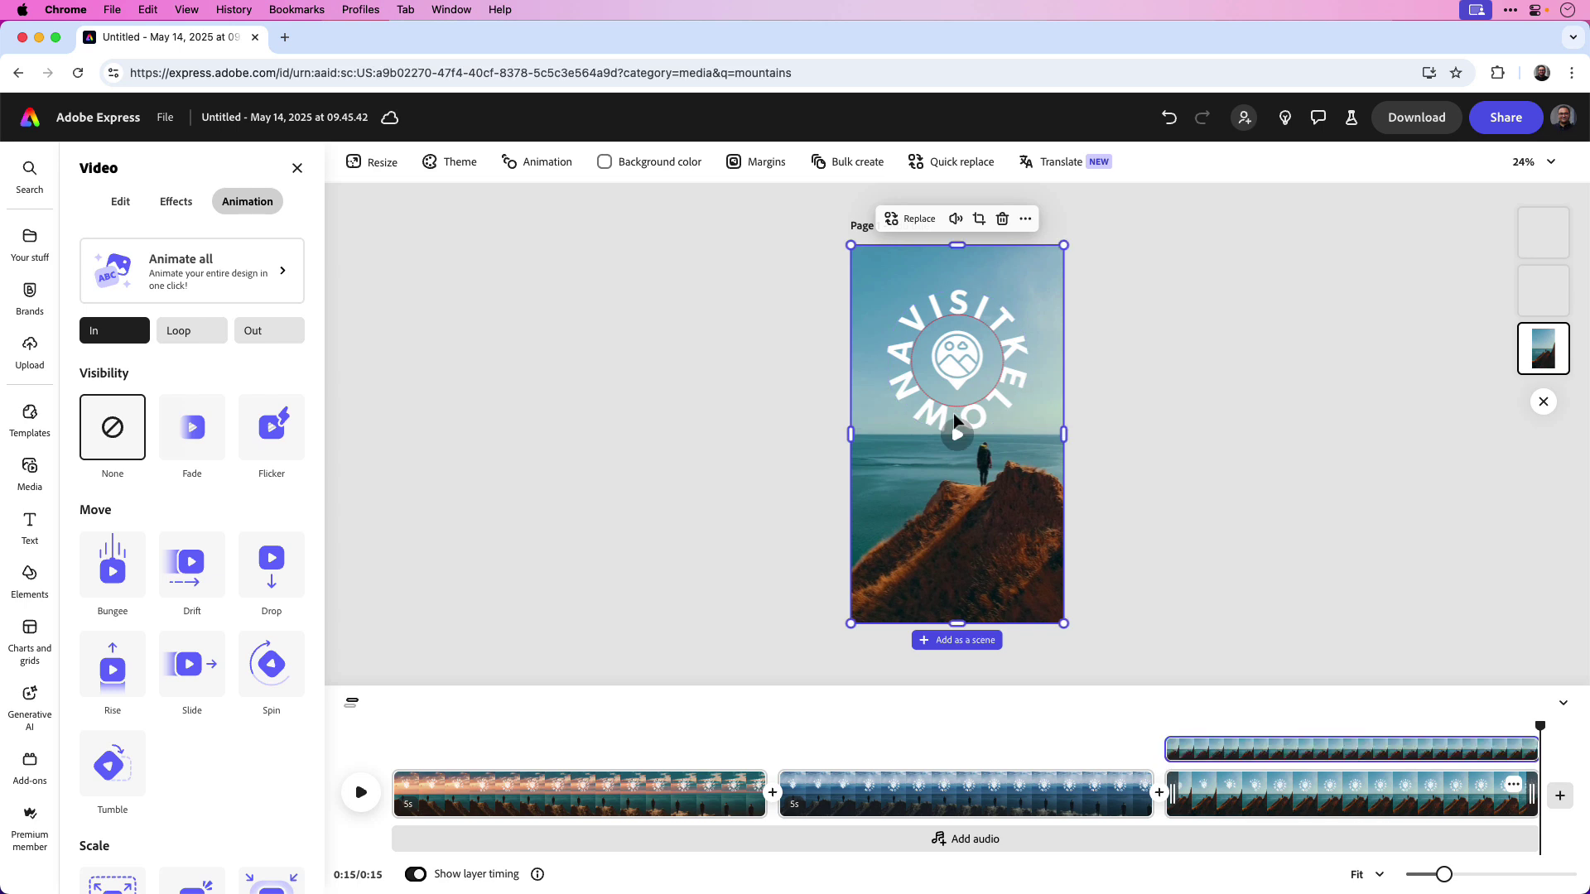
left_click(1017, 342)
left_click_drag(1017, 342, 868, 355)
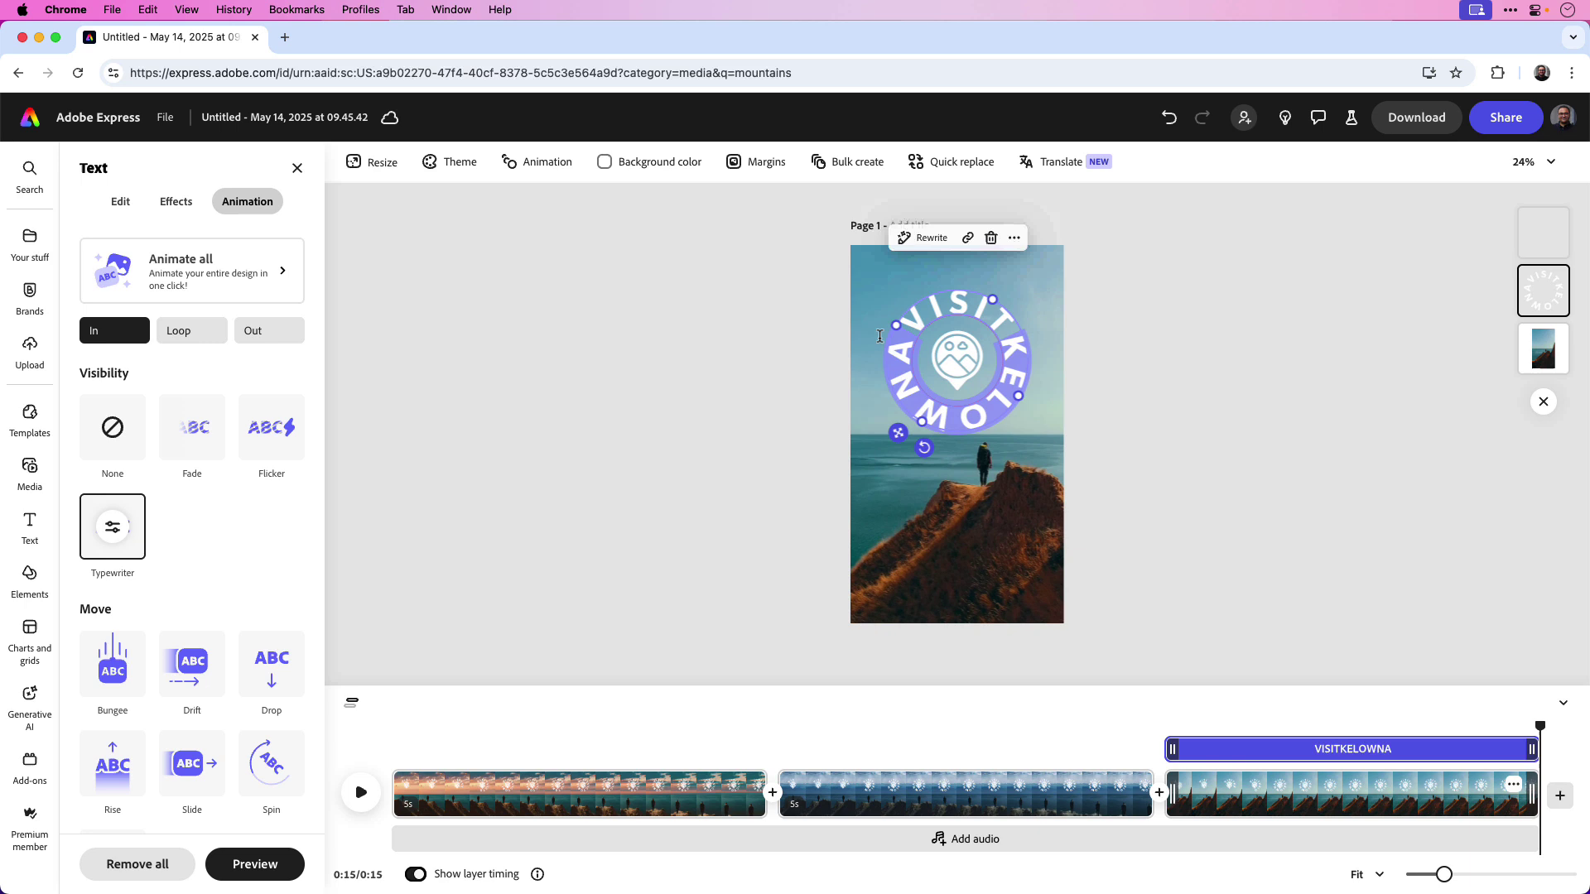
type("LANGLEY")
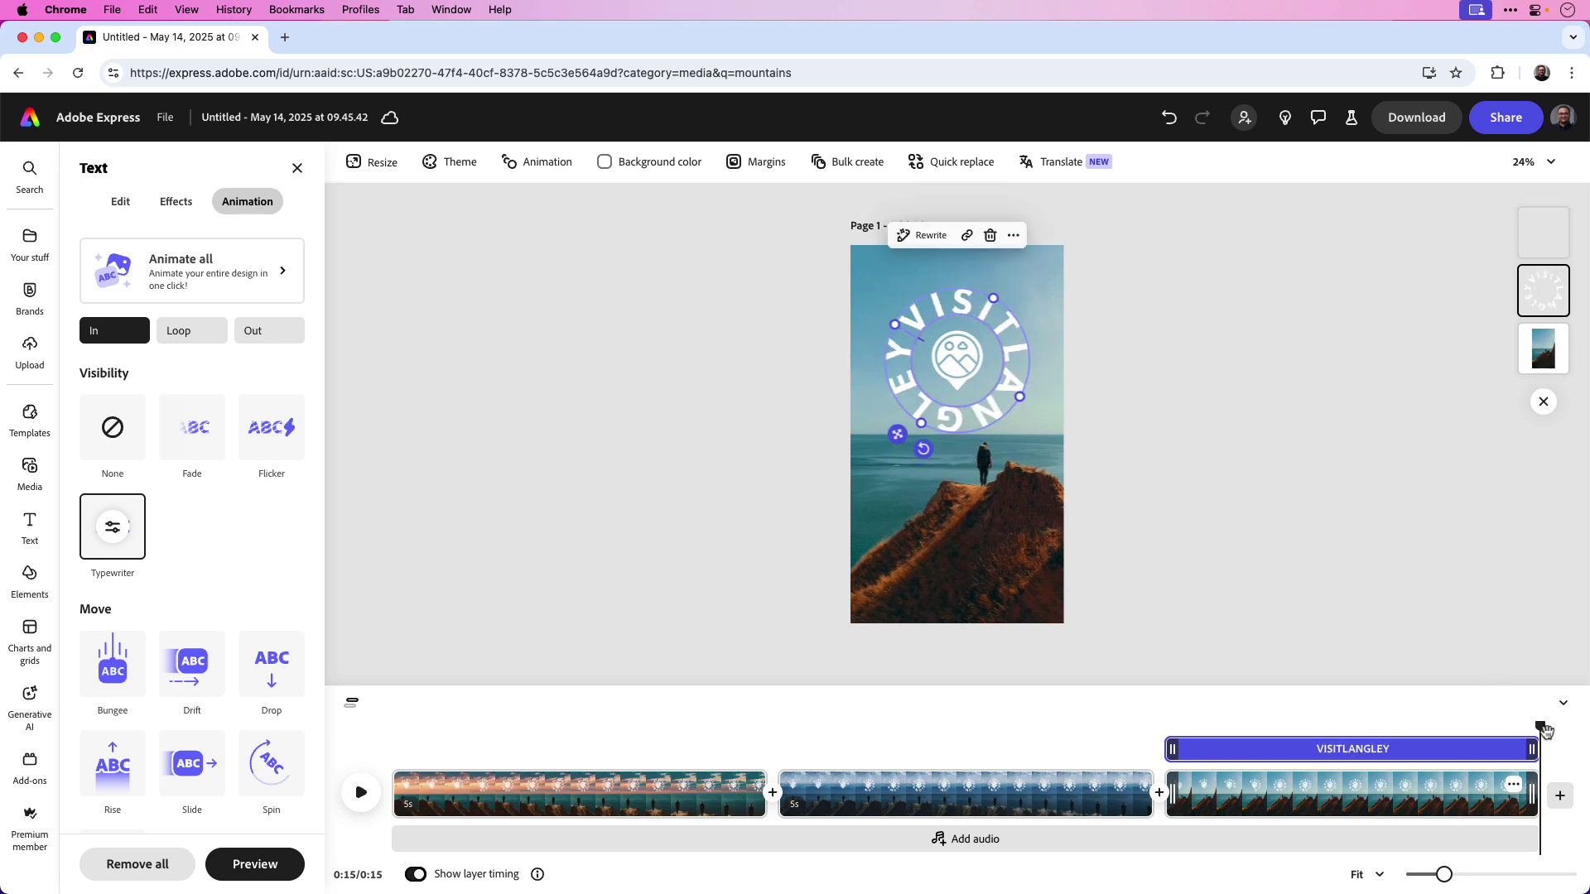
left_click_drag(1545, 731, 386, 725)
left_click(386, 725)
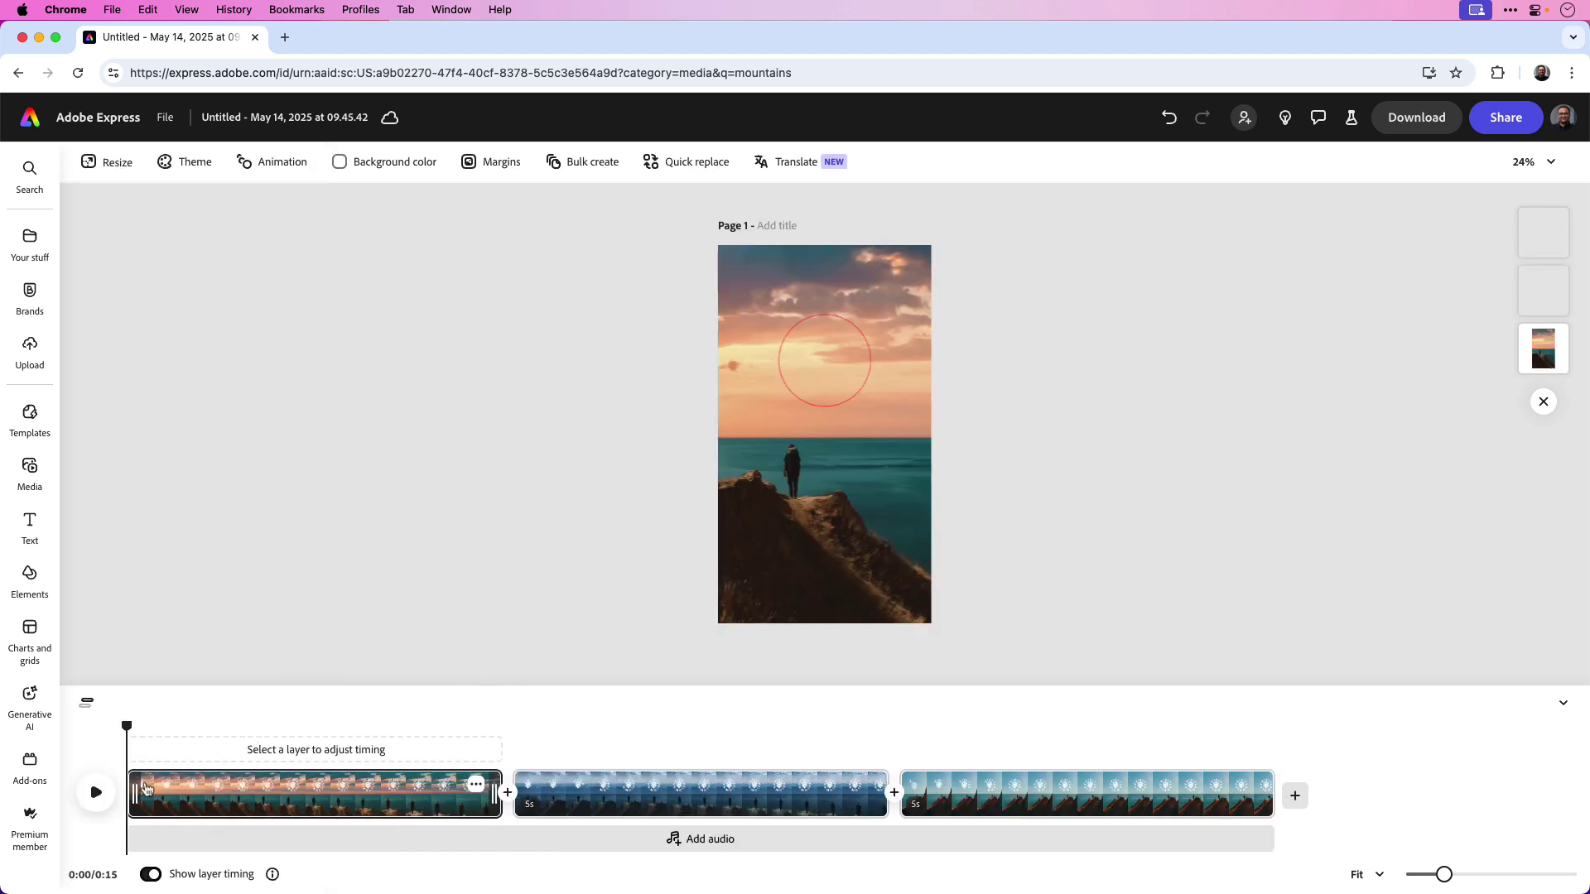
Play the full 15-second three-scene story from the beginning.
left_click(96, 795)
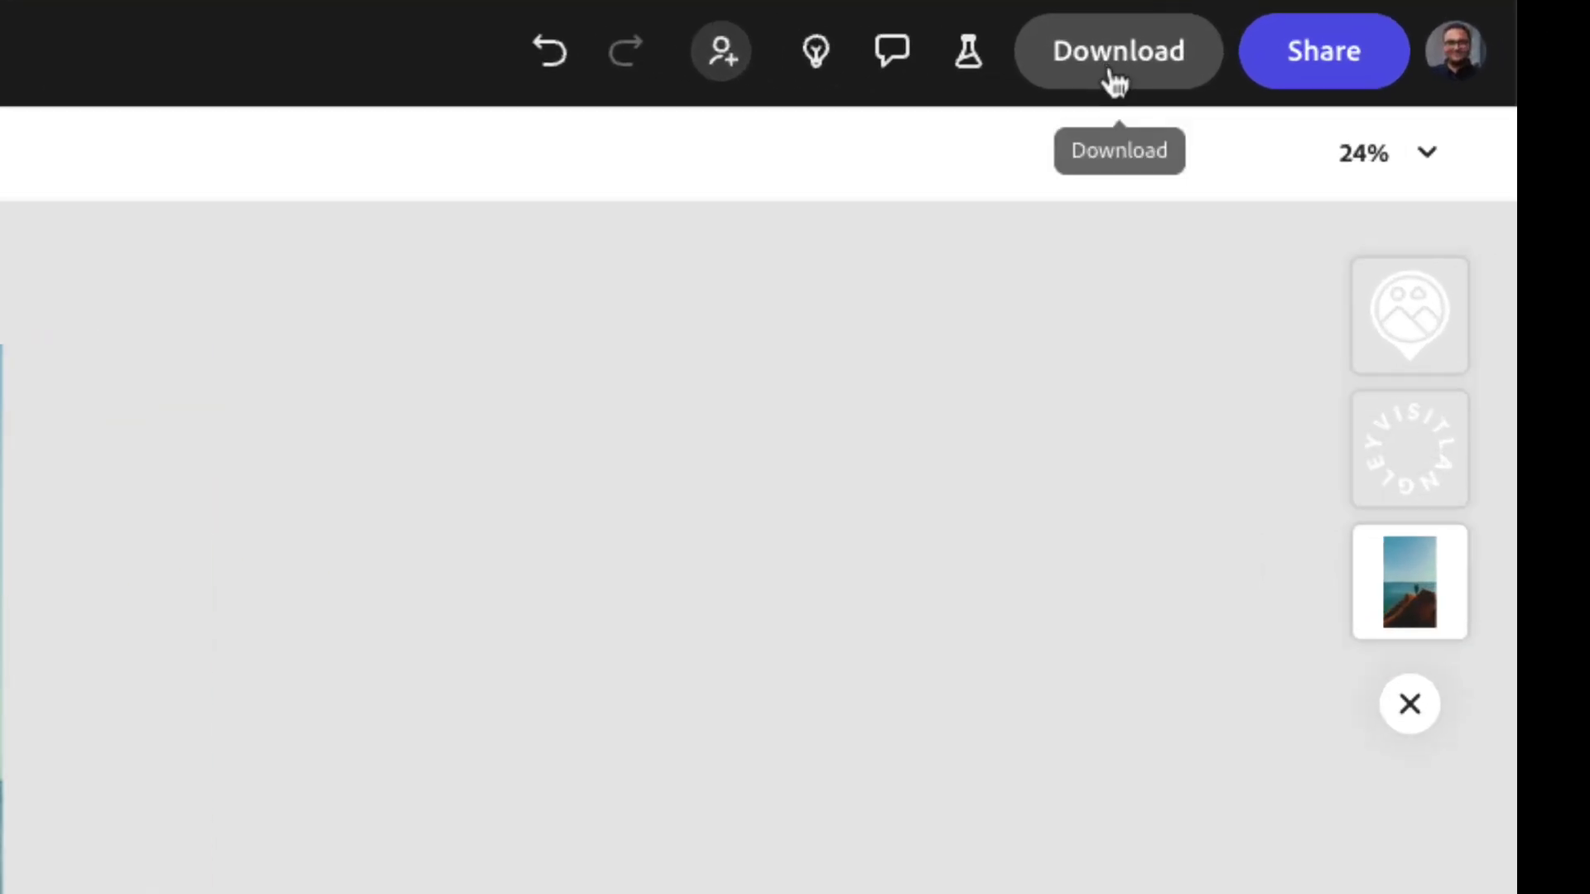
Download the story as an MP4 video at 1080p (Original size).
left_click(1114, 81)
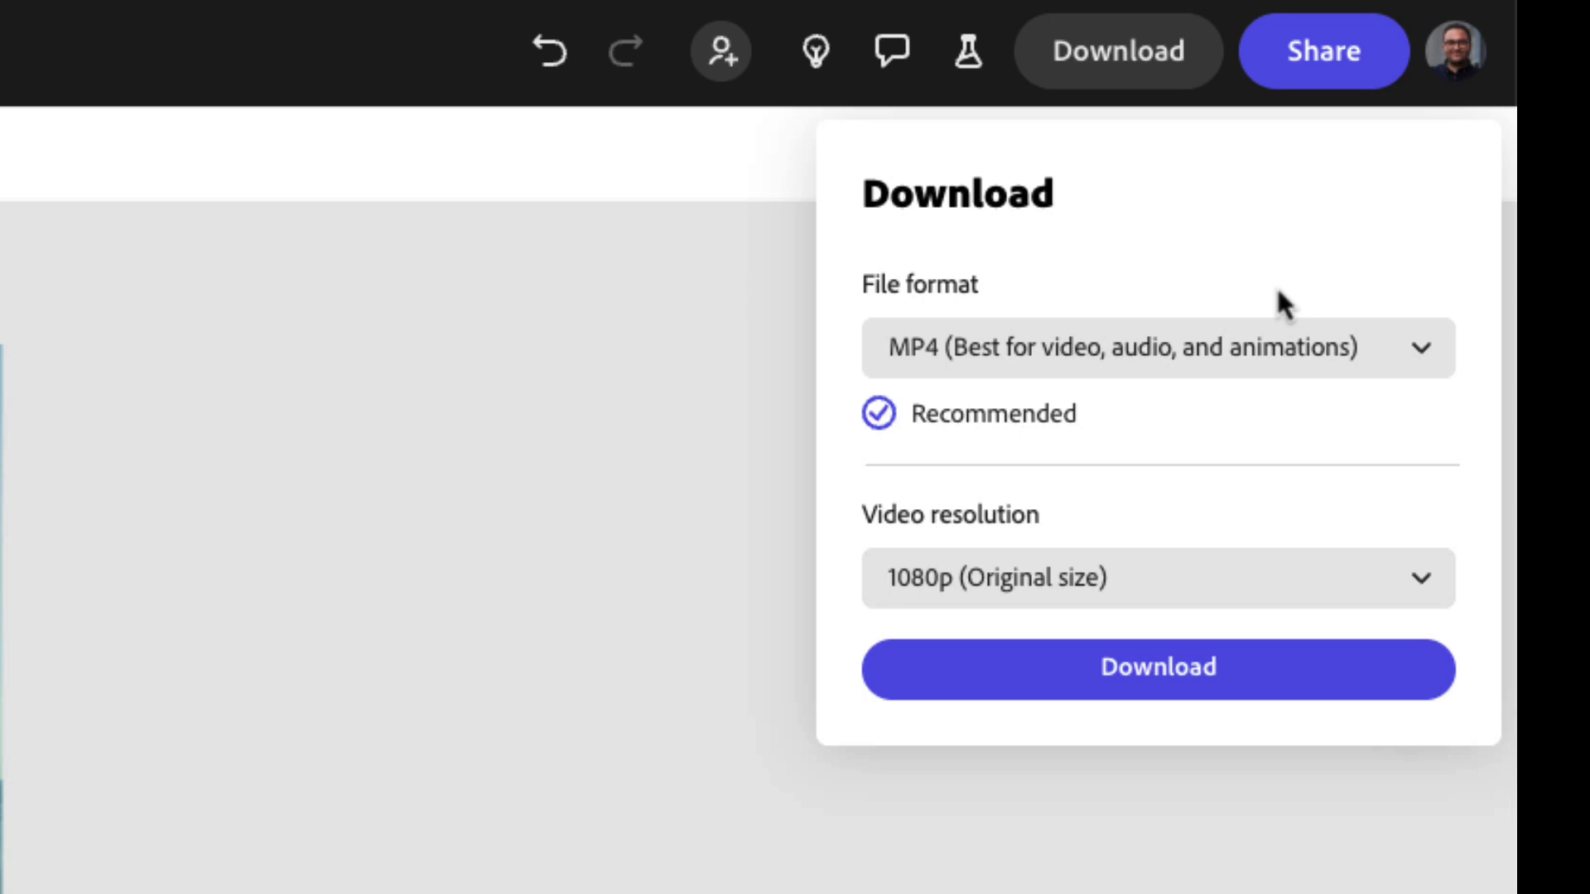
left_click(1269, 336)
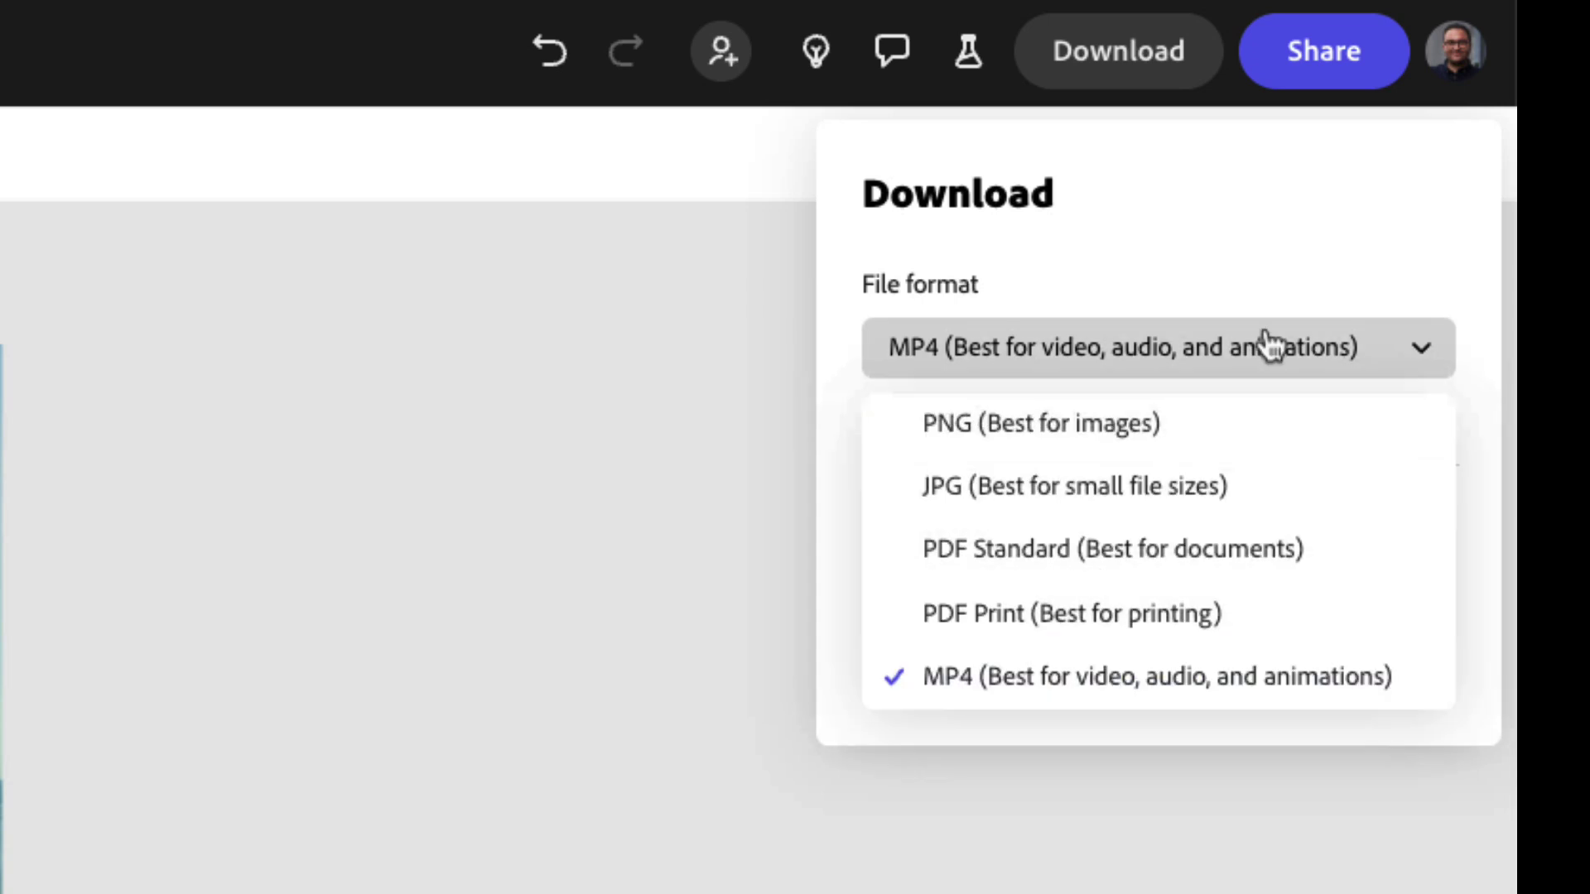
left_click(1212, 684)
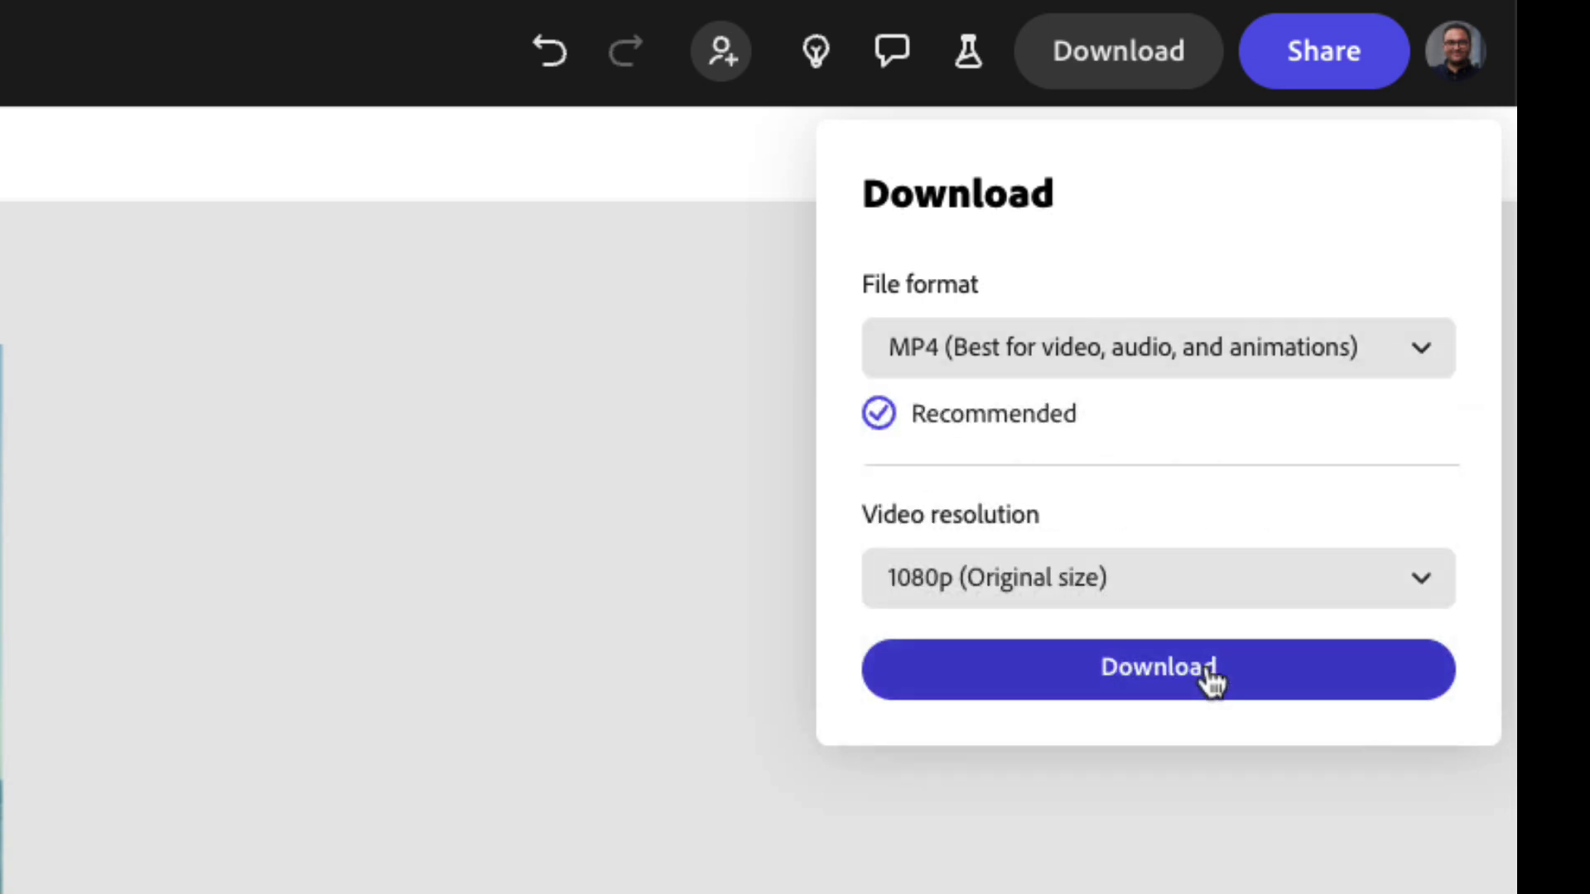
left_click(1182, 590)
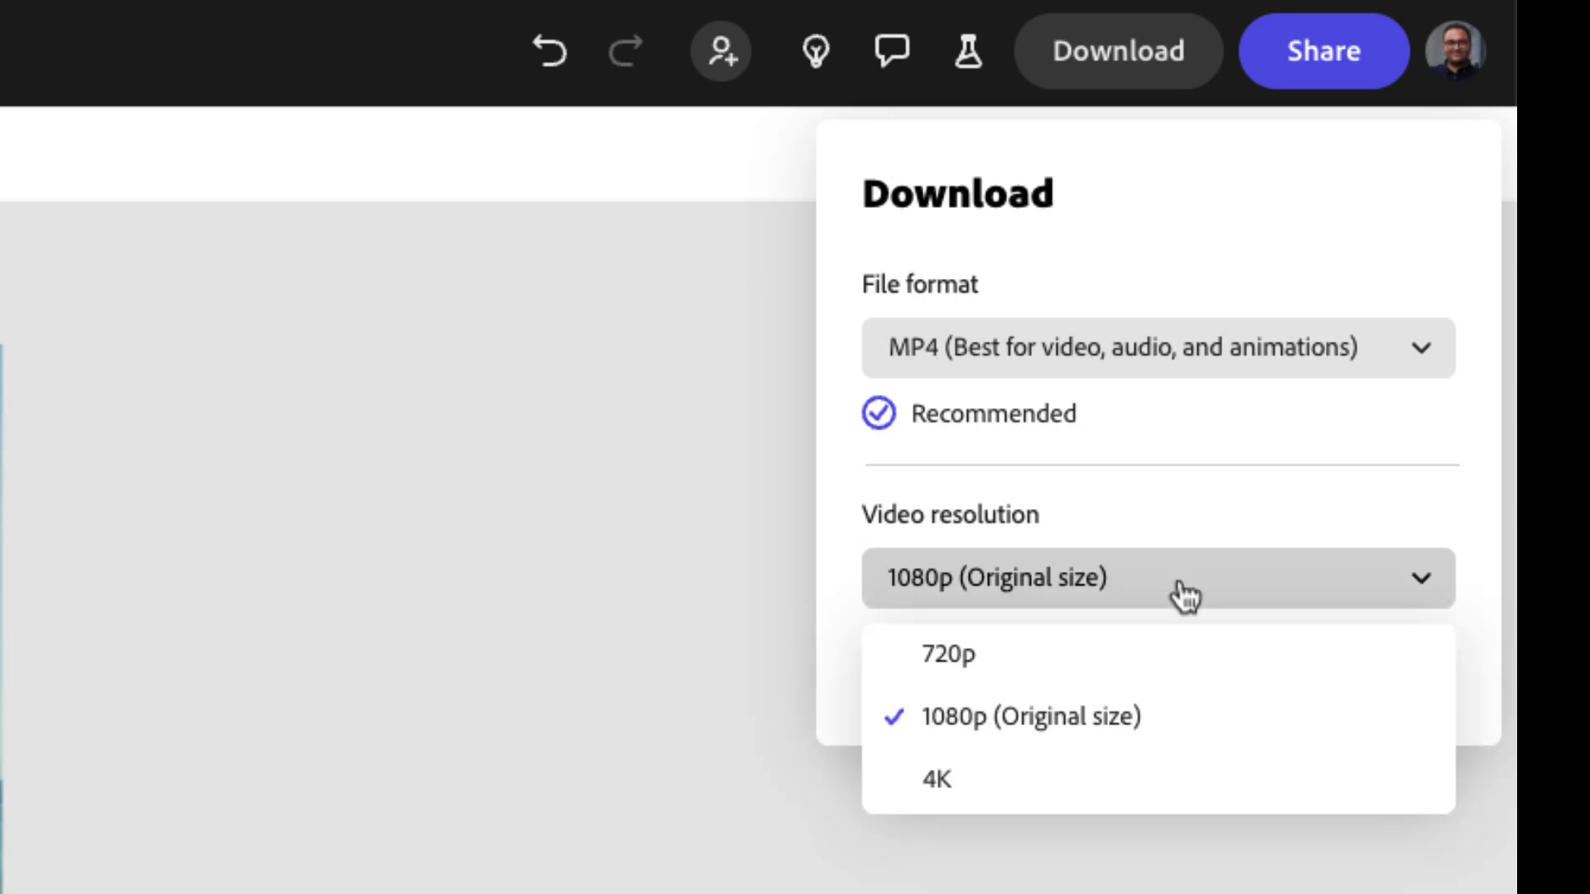
left_click(1058, 740)
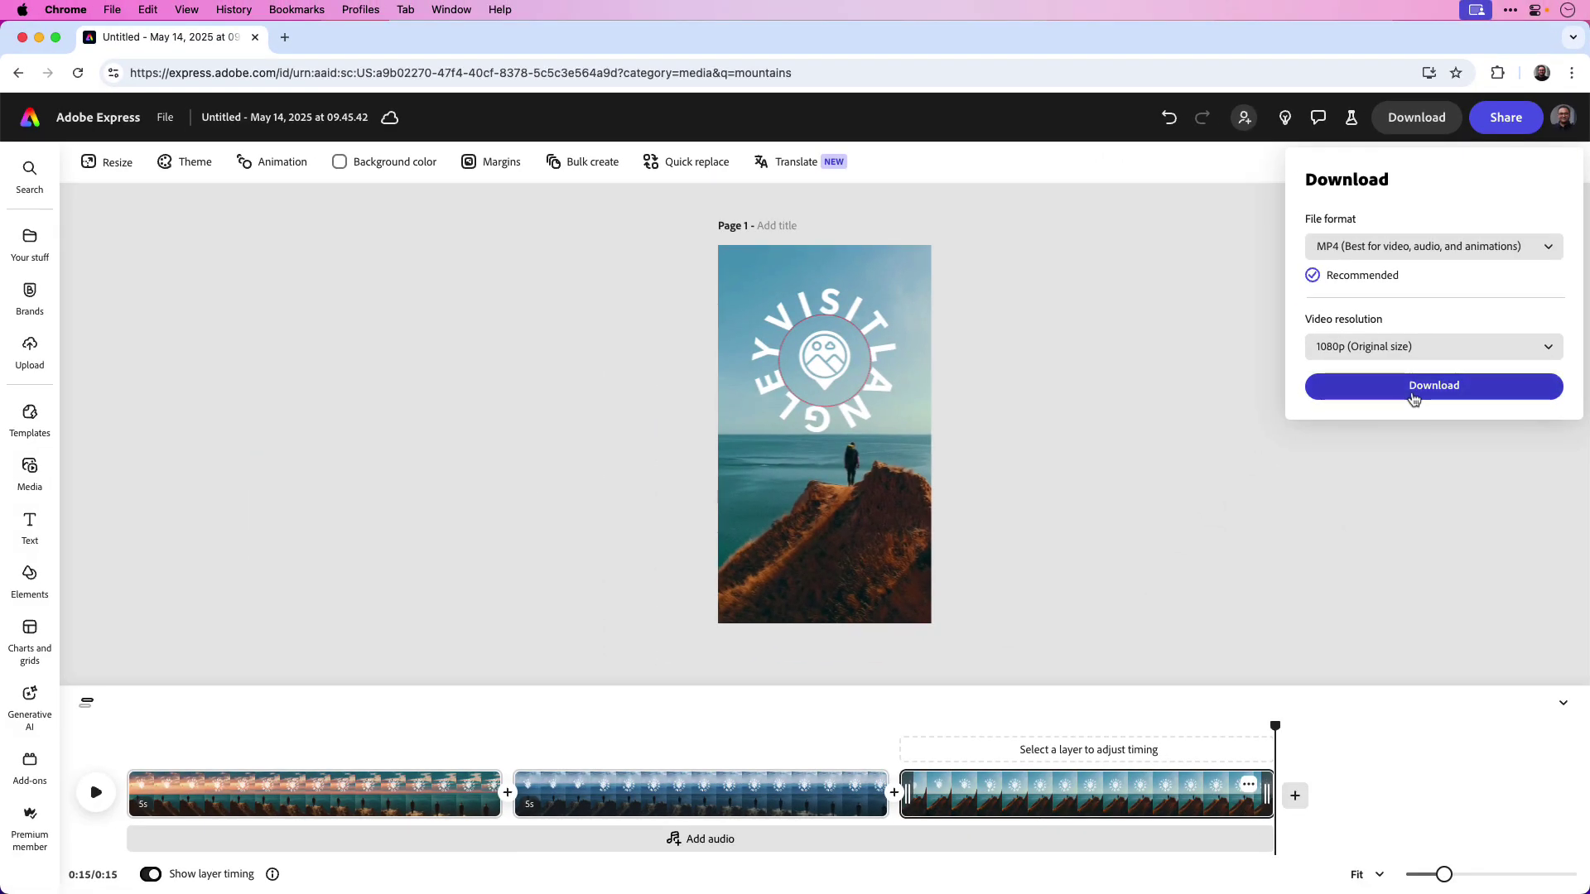
left_click(1413, 385)
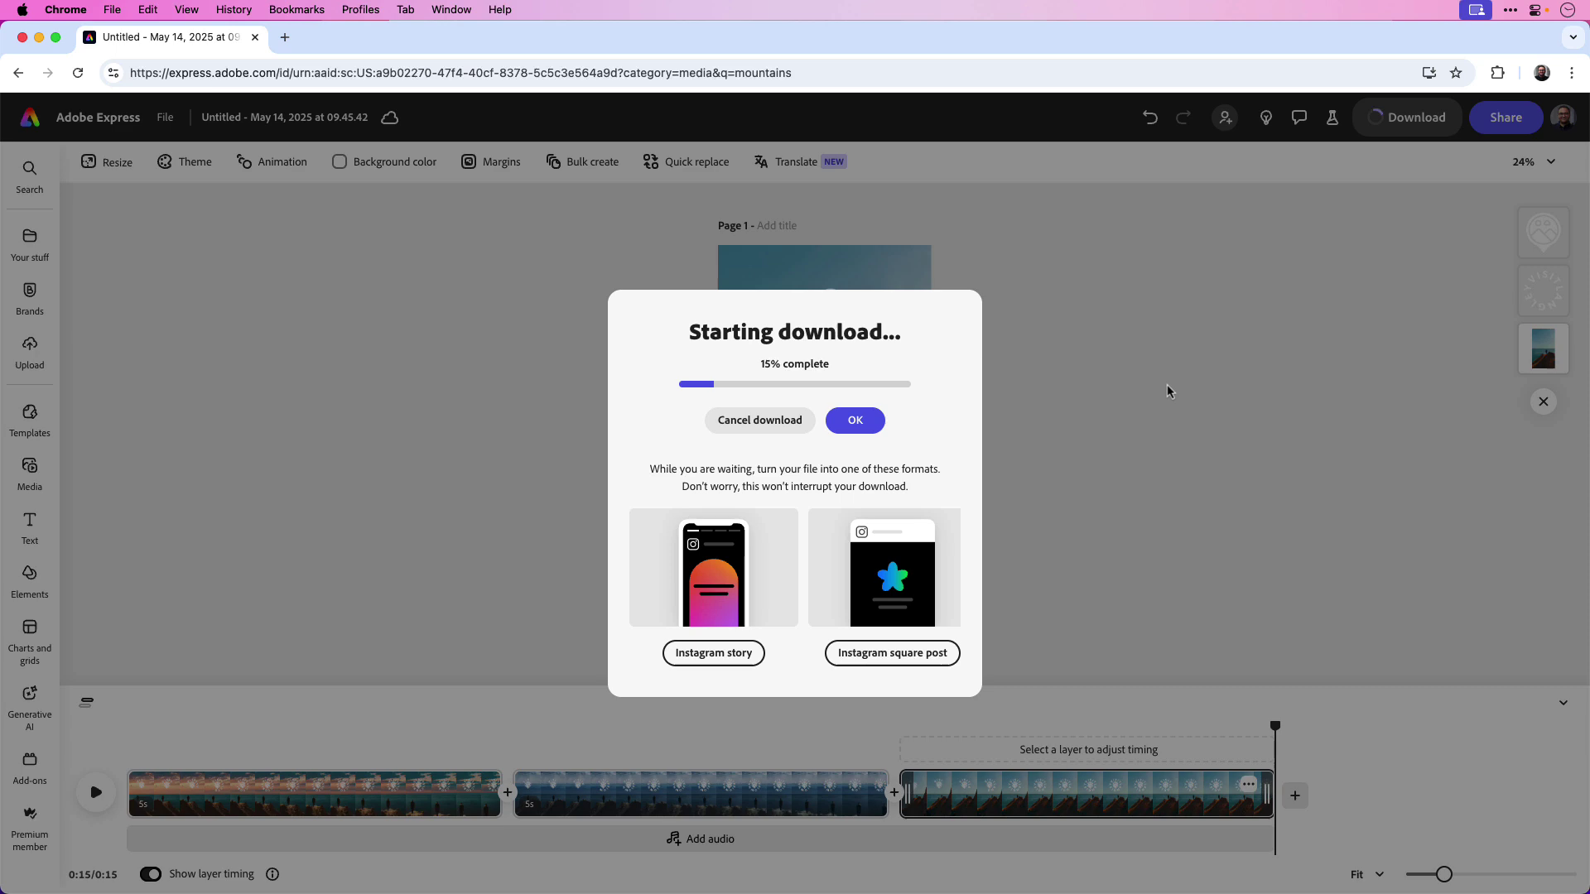